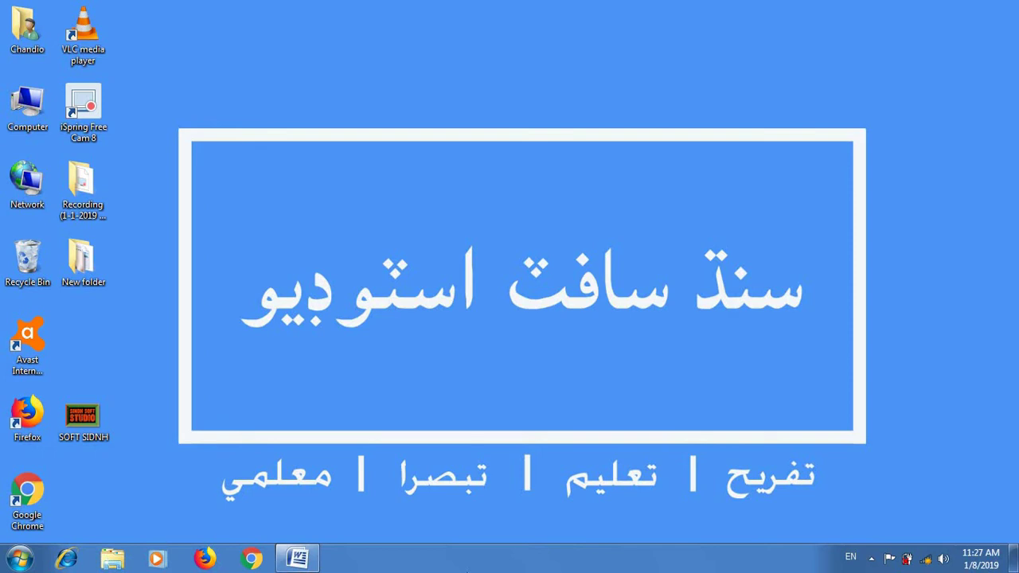
Restore the Document1 Word window from the taskbar so it fills the screen.
left_click(291, 560)
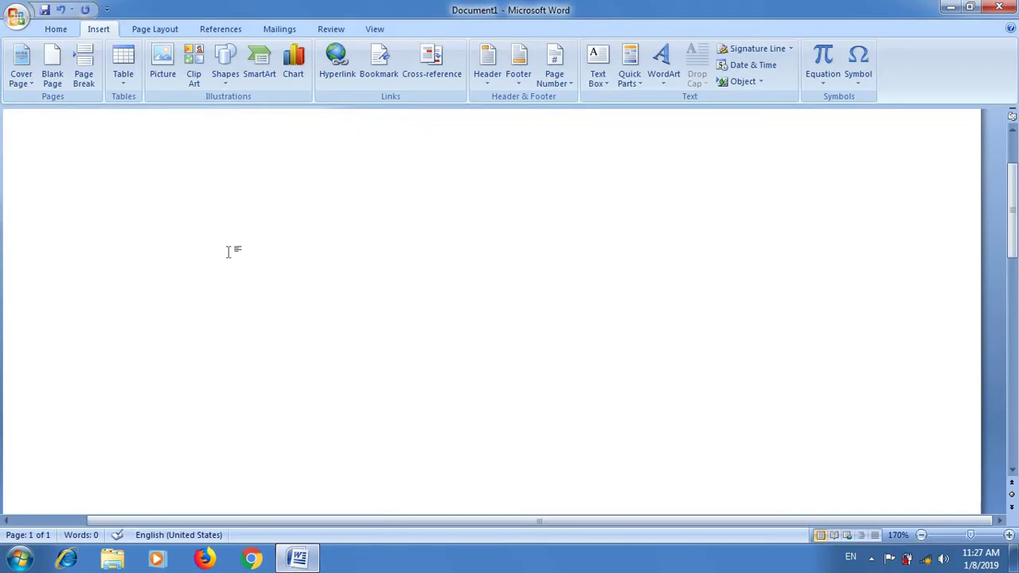
left_click(60, 32)
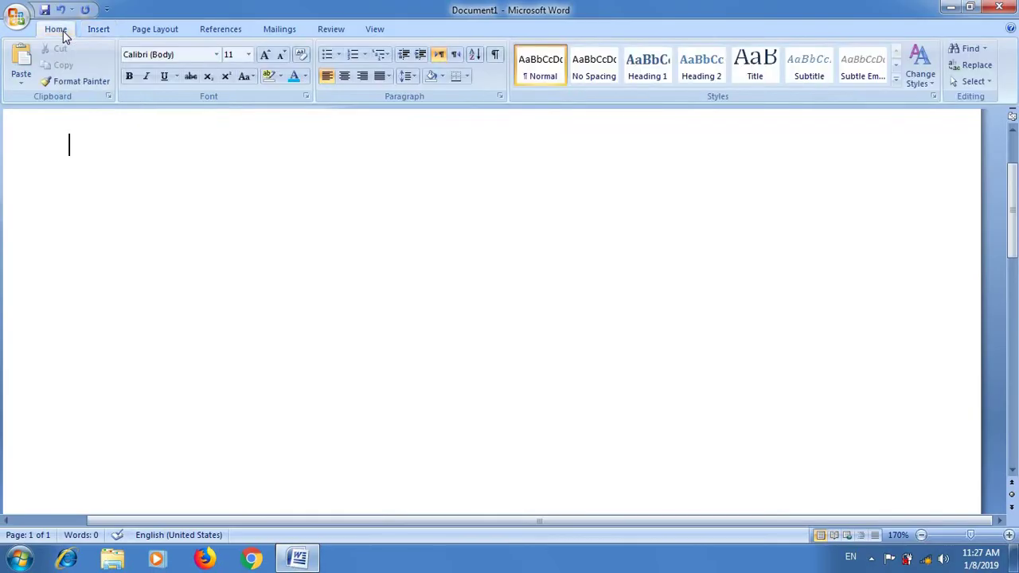
left_click(91, 33)
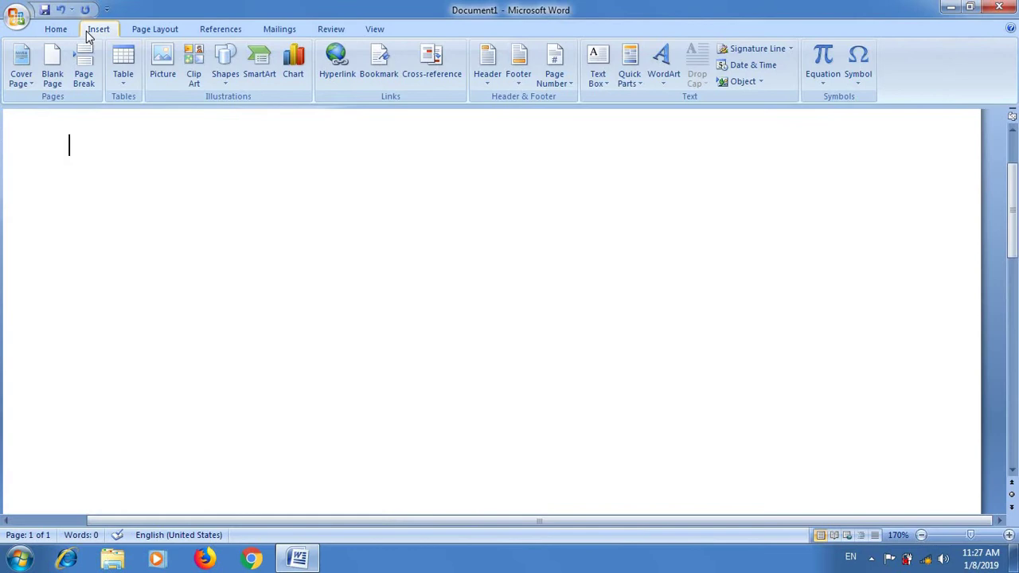
left_click(32, 87)
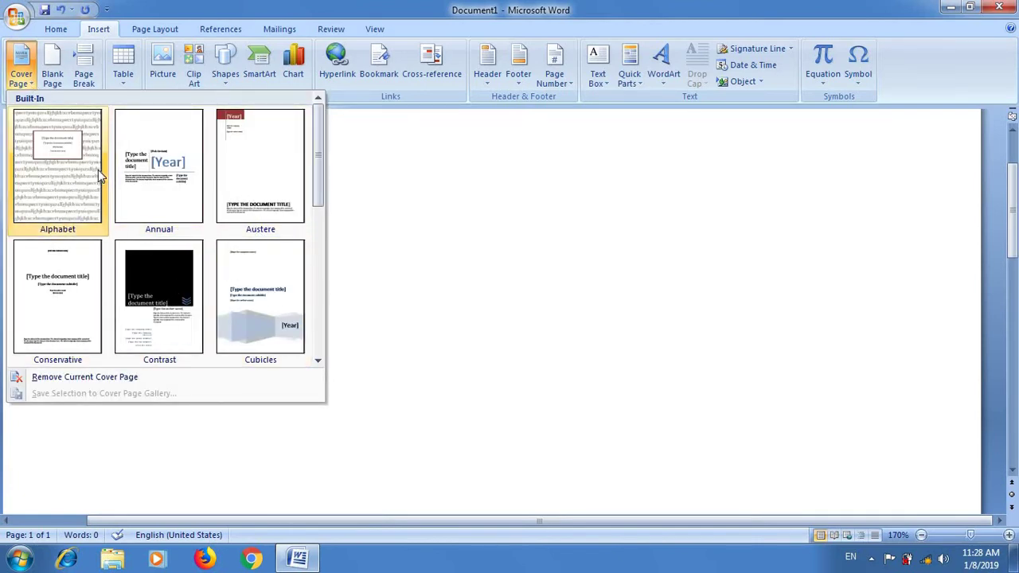
left_click(147, 171)
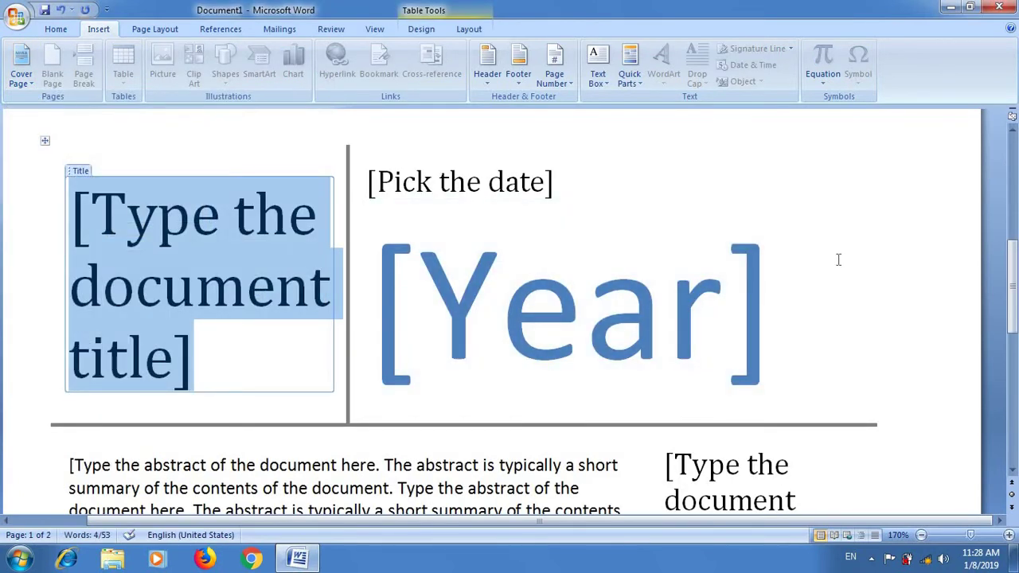
left_click(838, 260)
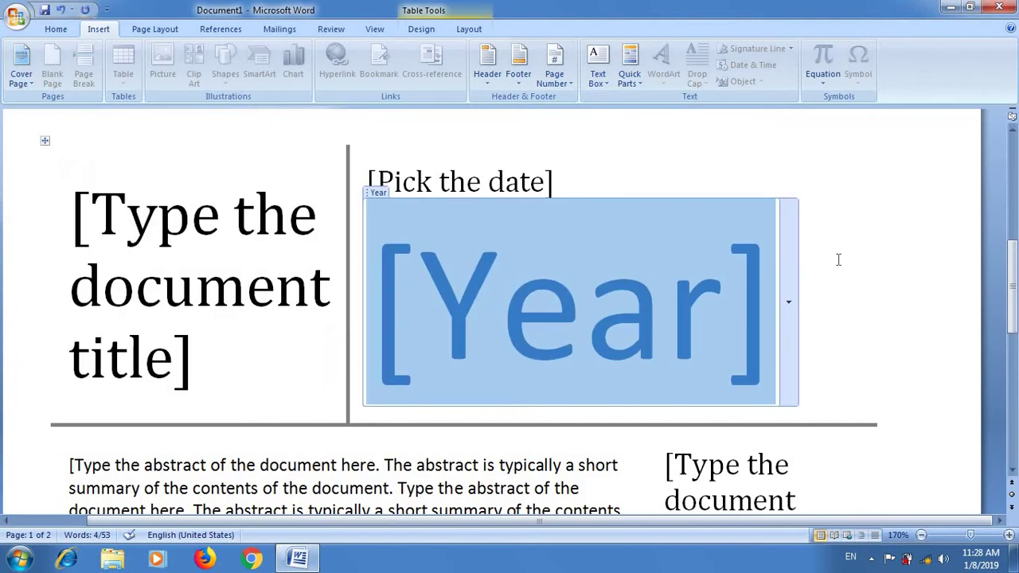
key("ctrl+a")
key("Delete")
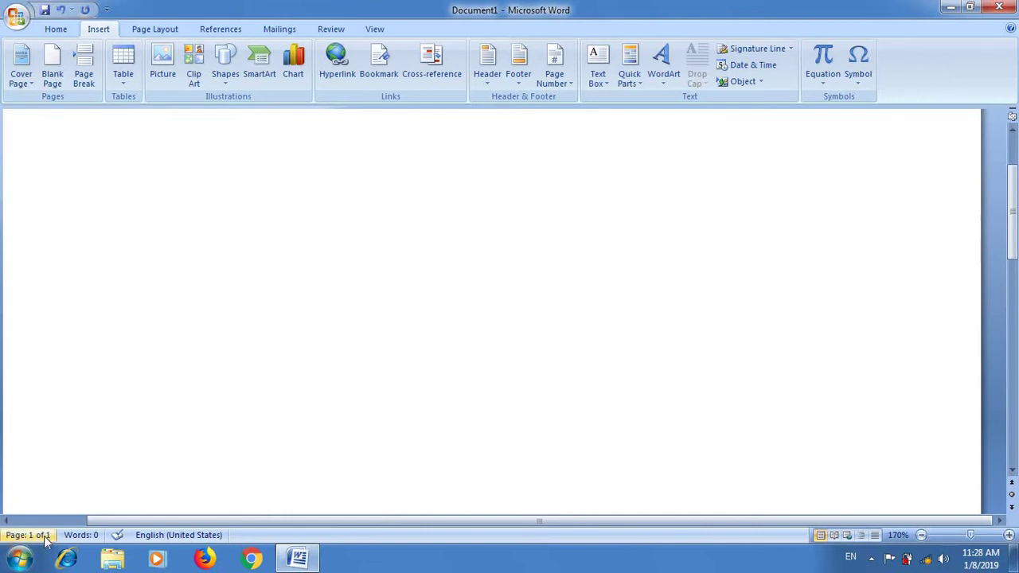
left_click(55, 78)
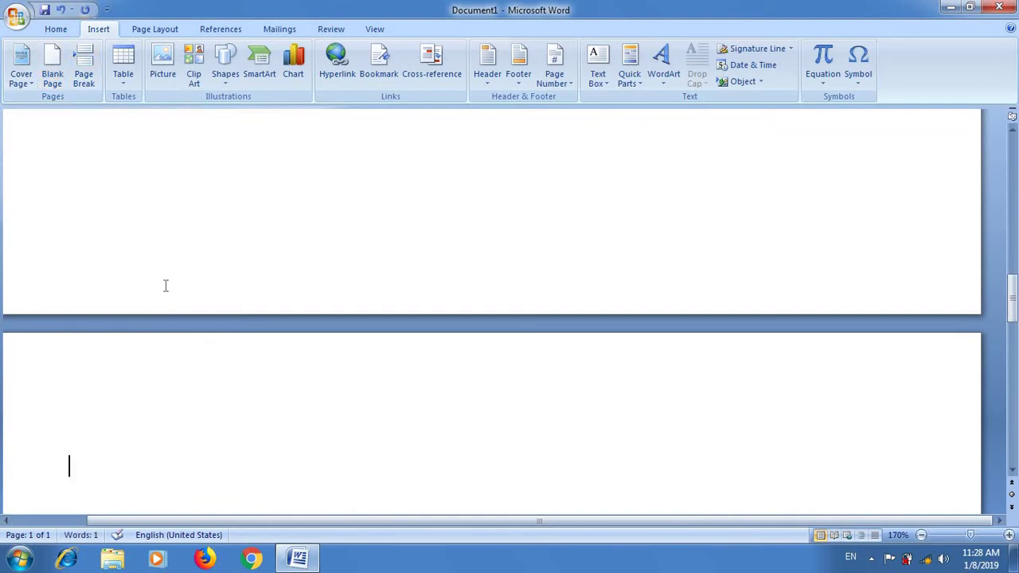
key("ctrl+Home")
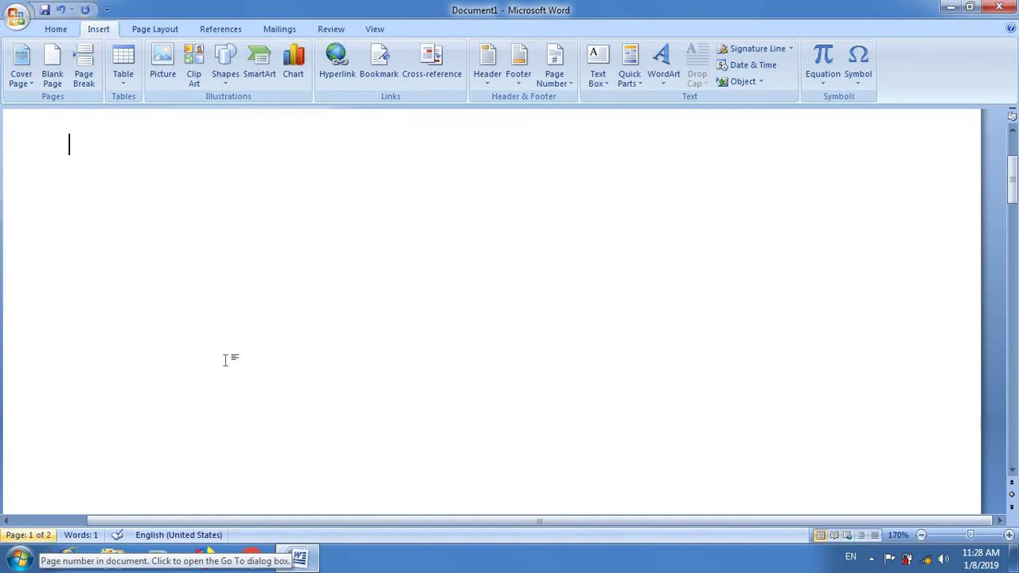
key("ctrl+a")
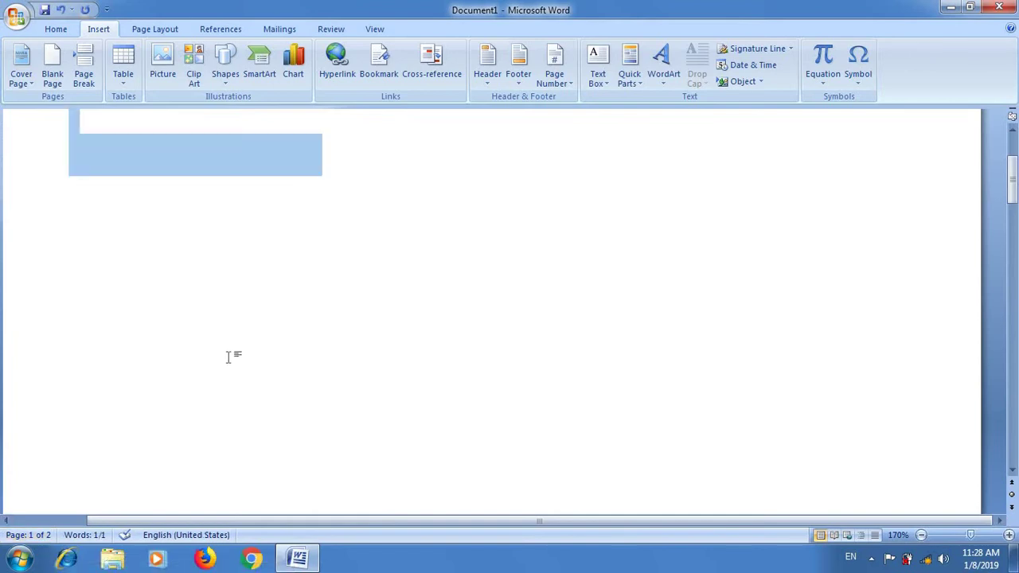
key("Delete")
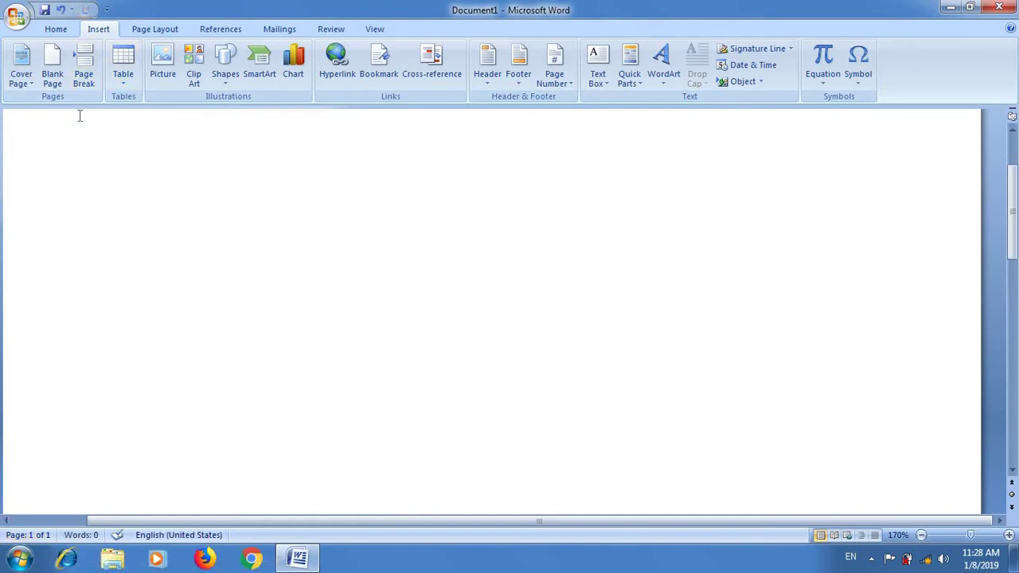
key("ctrl+z")
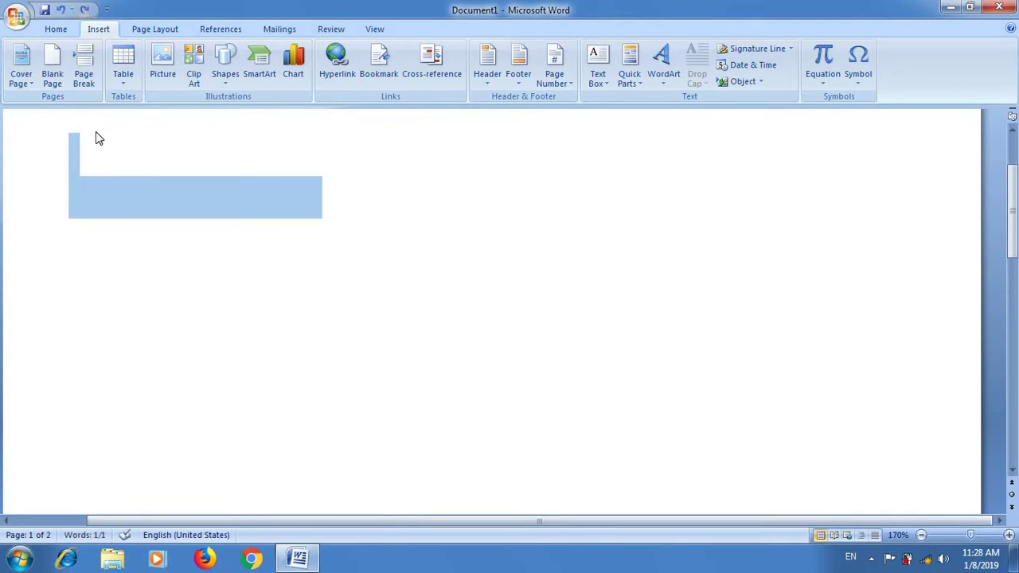
left_click(95, 138)
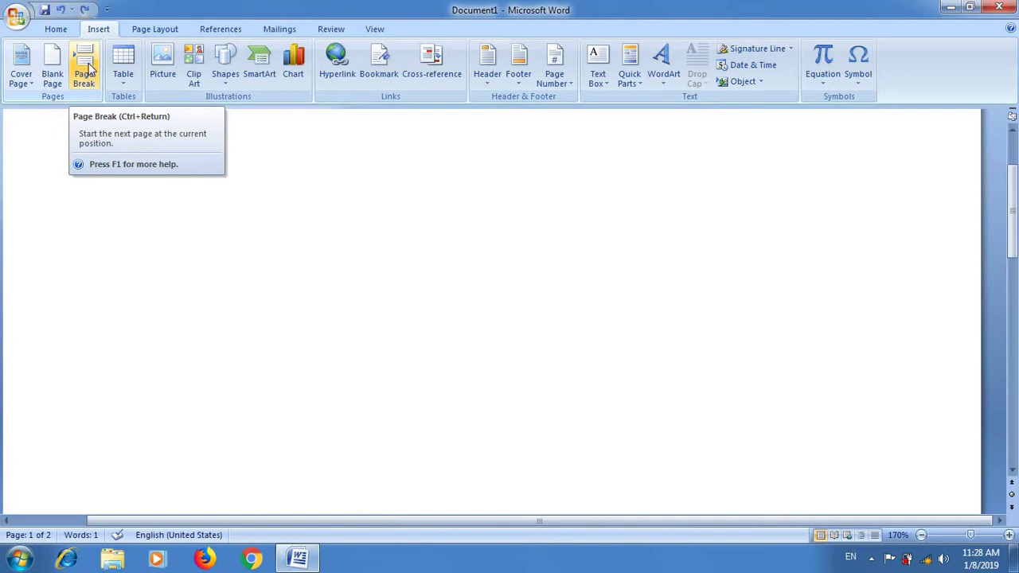
left_click(89, 70)
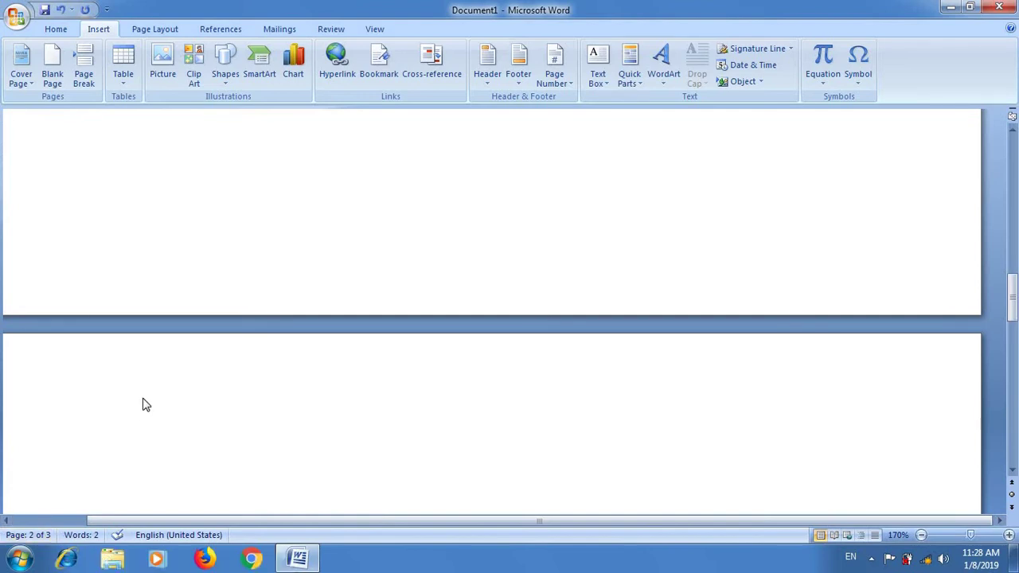
key("ctrl+a")
key("Delete")
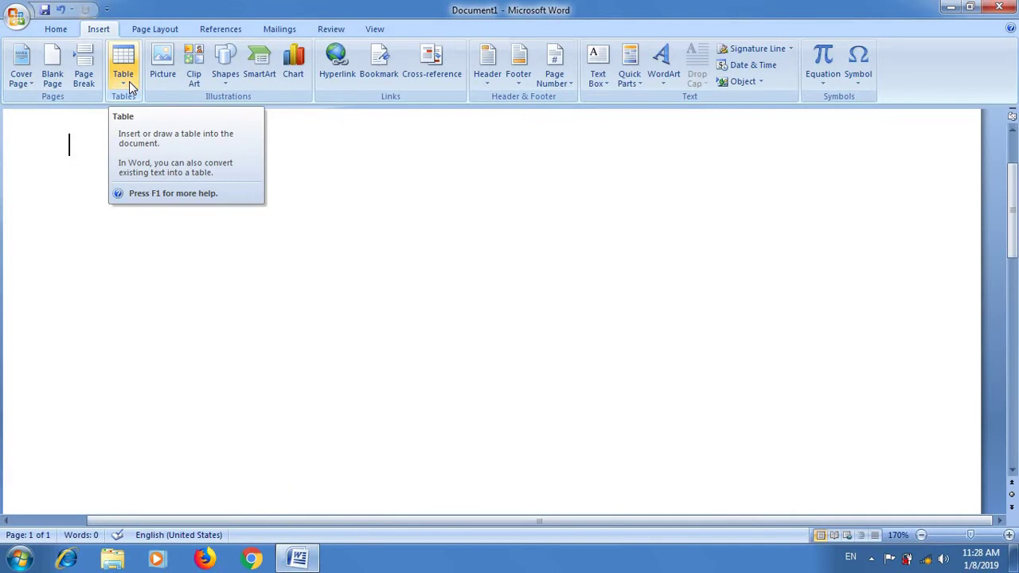
Insert an empty three-column, four-row table with a blank line below it, then reopen the Table menu.
left_click(129, 81)
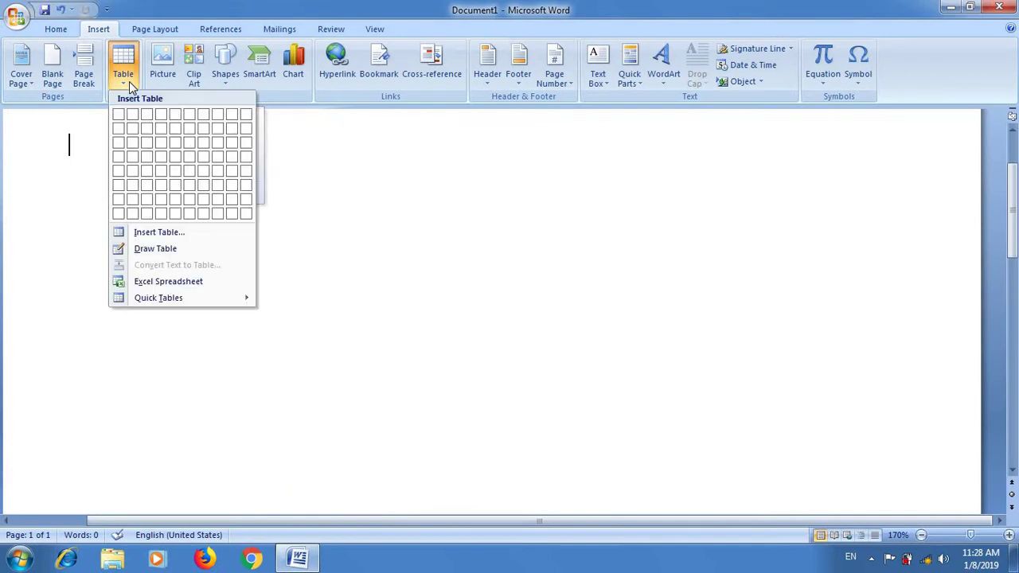
left_click(146, 157)
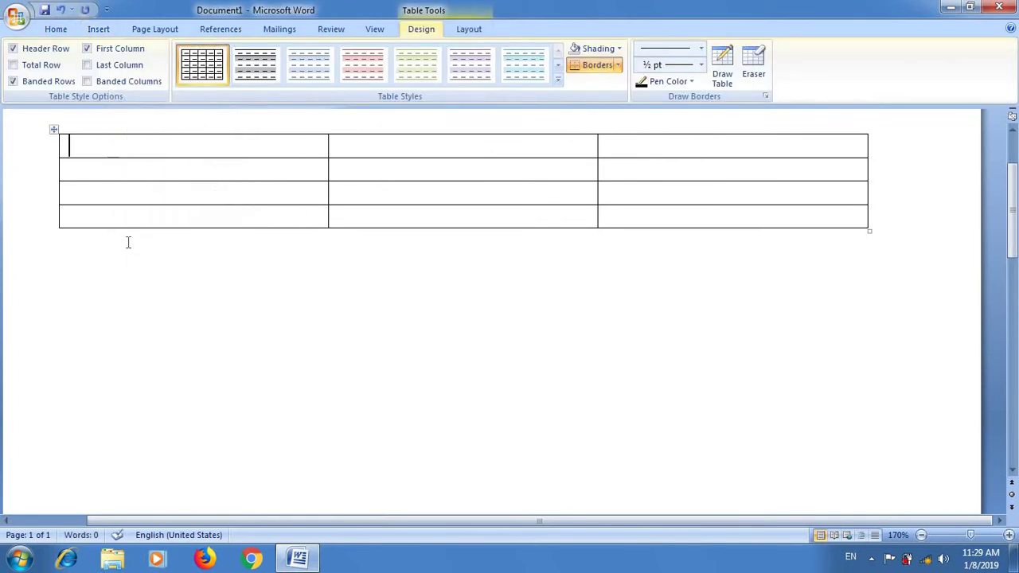
key("Return")
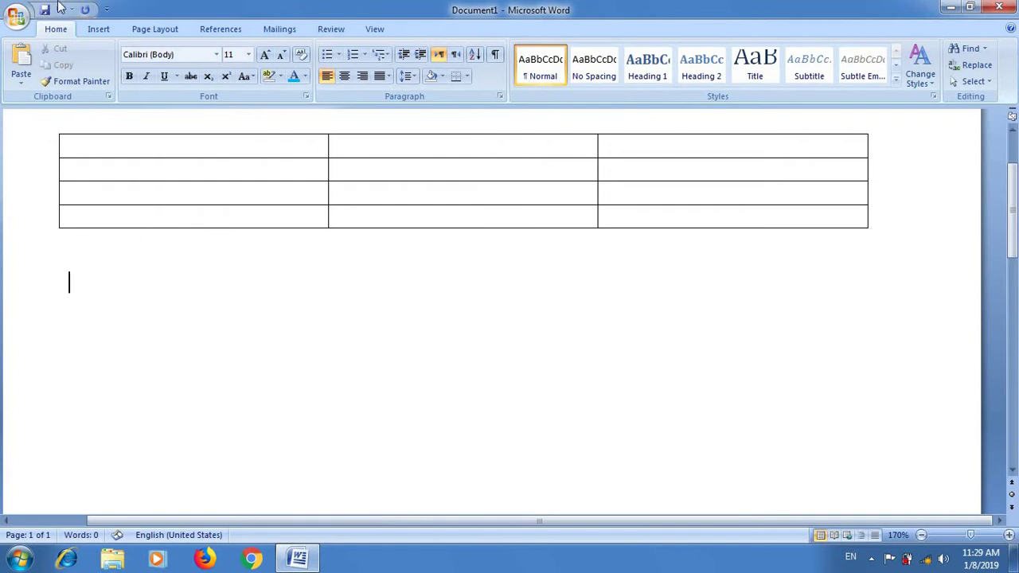
left_click(95, 30)
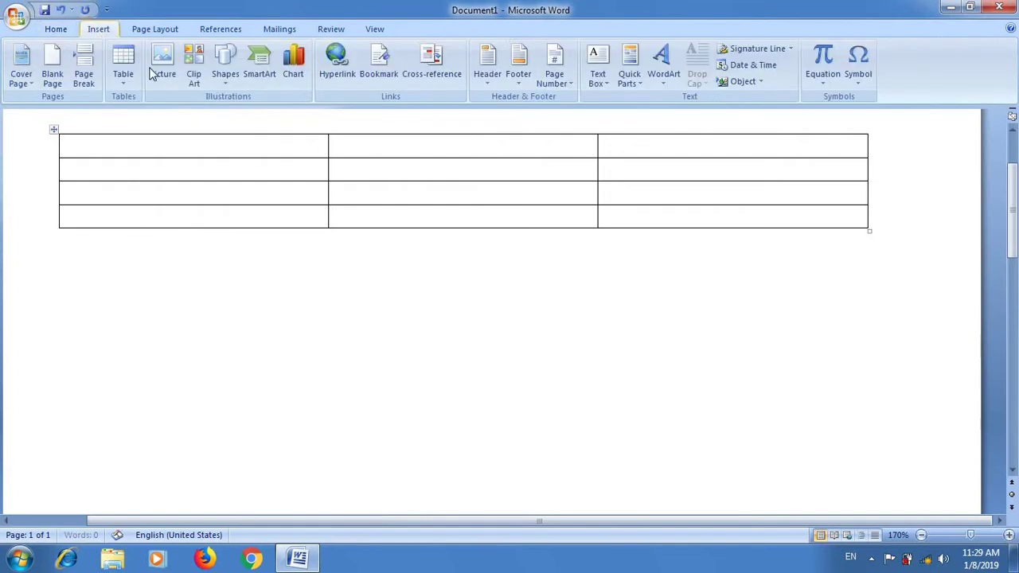
left_click(133, 85)
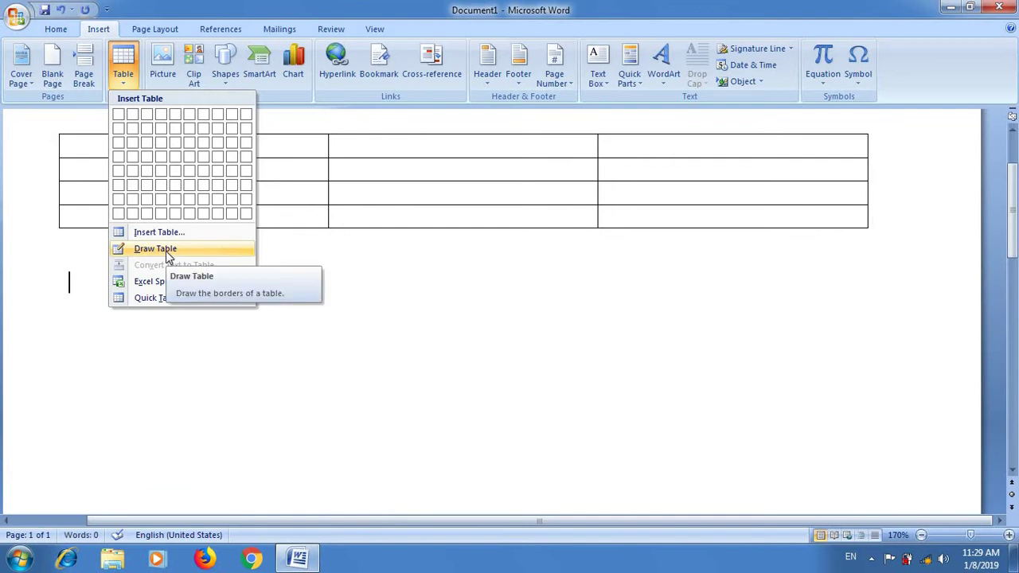
Hand-draw a table below the first one, divided into three columns and two rows.
left_click(163, 249)
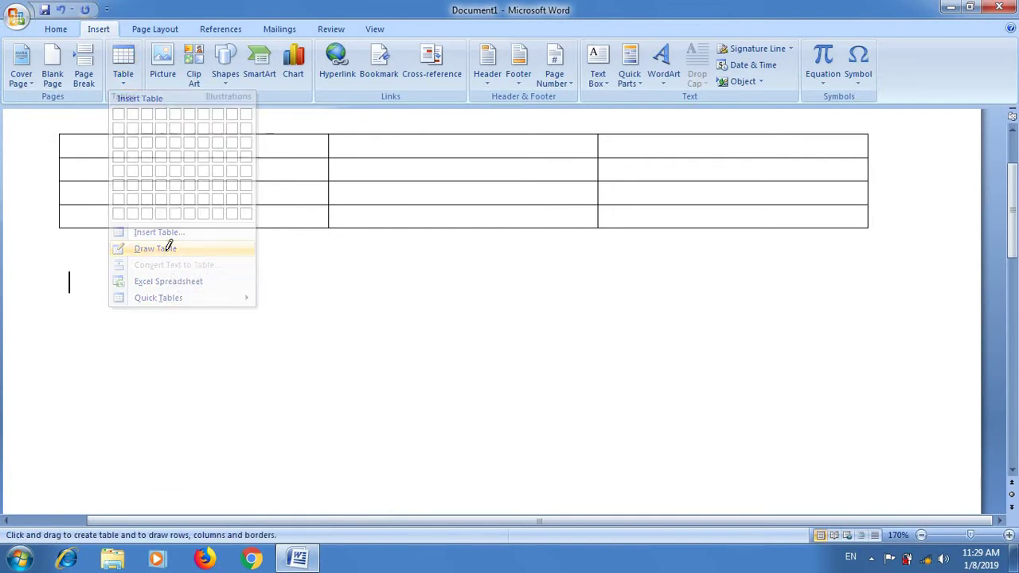
left_click_drag(93, 274, 327, 316)
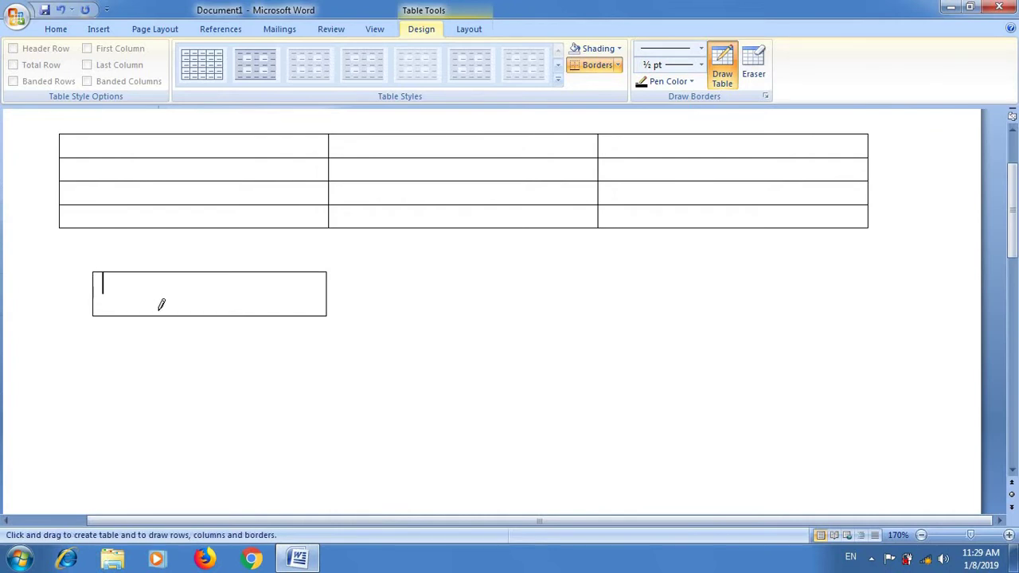
left_click_drag(169, 273, 167, 307)
left_click_drag(237, 273, 238, 302)
left_click_drag(319, 275, 322, 281)
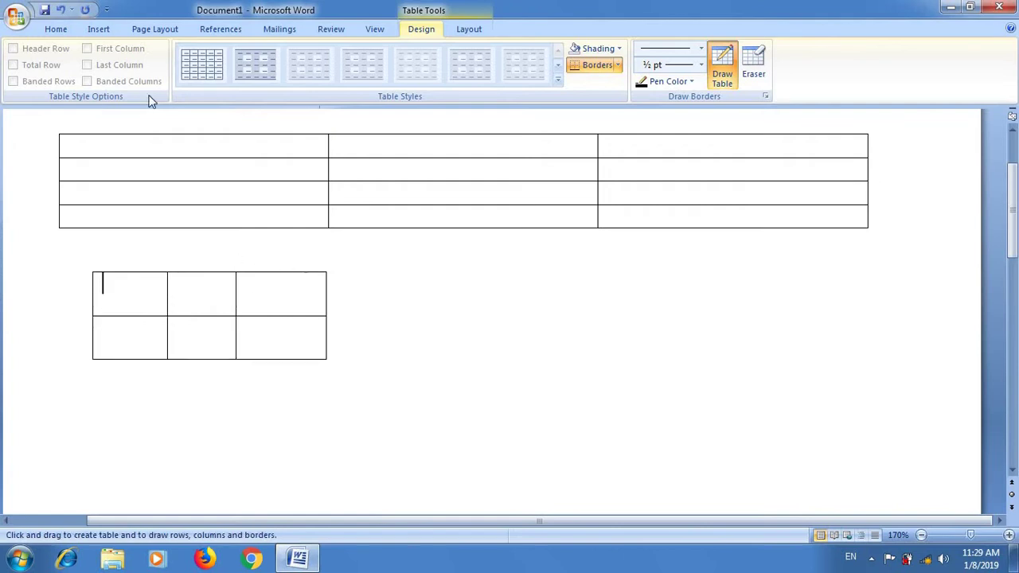
left_click(99, 29)
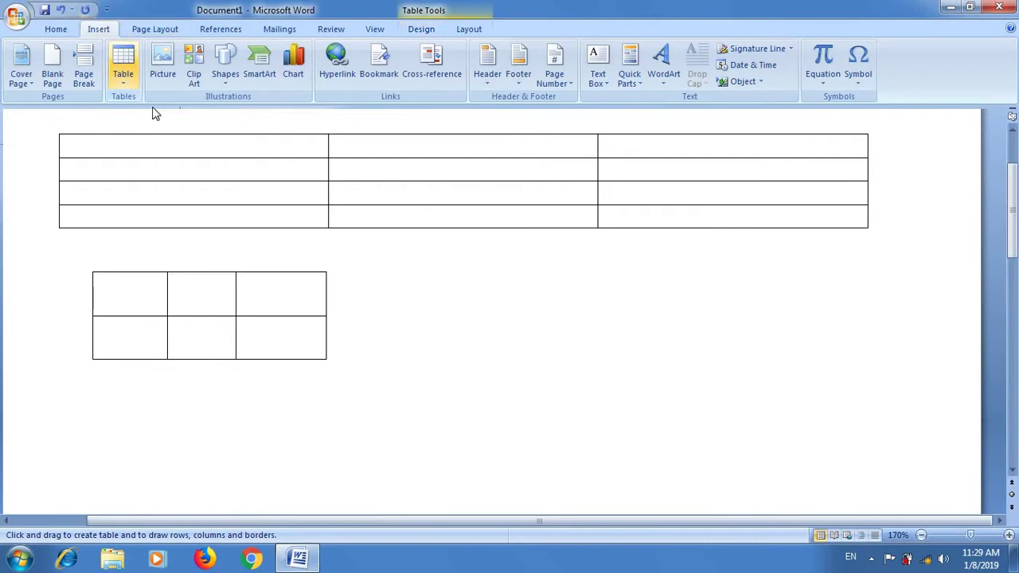
left_click(128, 379)
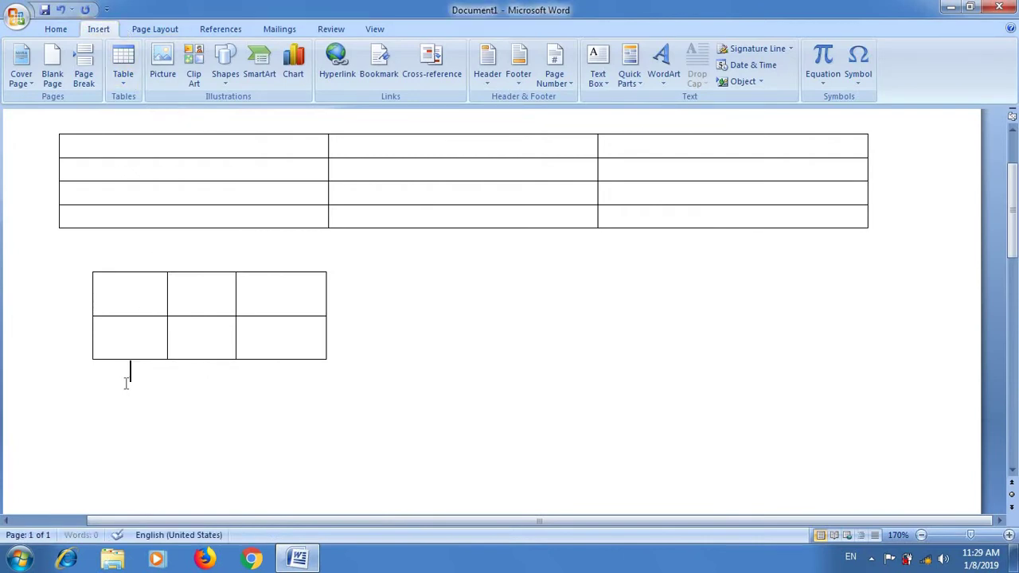
Insert a 4-column, 6-row table via Insert Table and move the cursor below it.
left_click(134, 80)
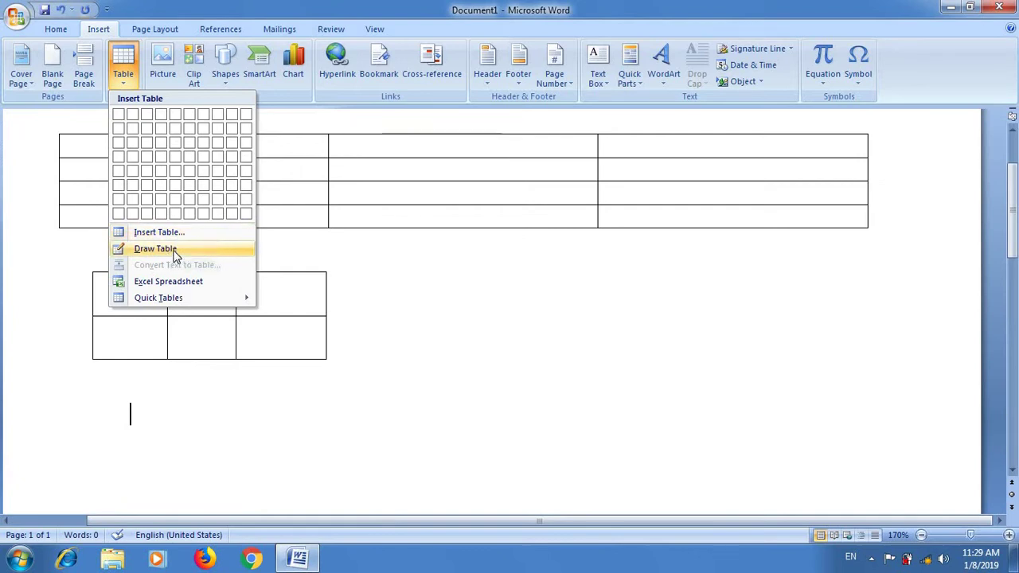
left_click(159, 232)
type("5")
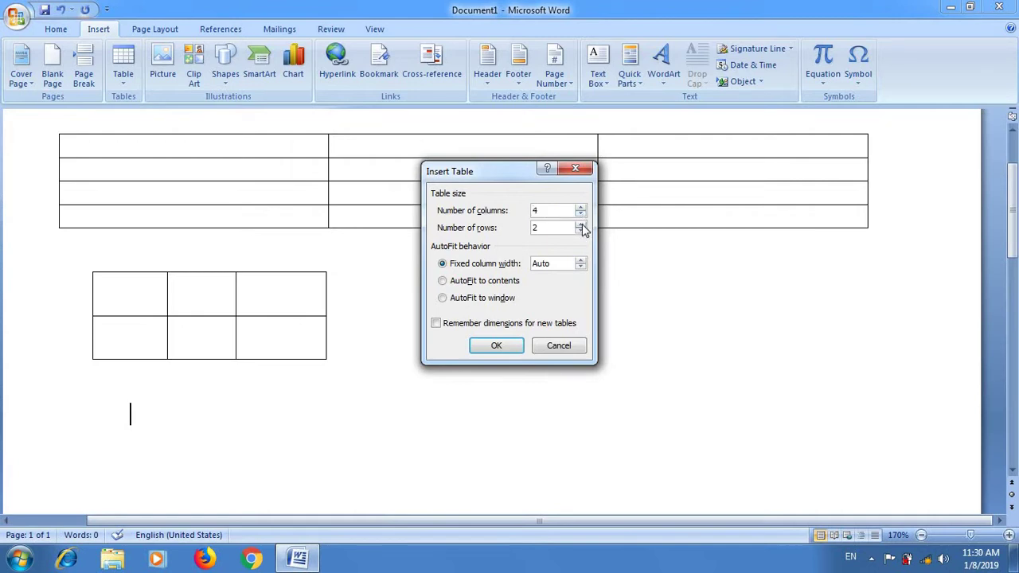
left_click(493, 345)
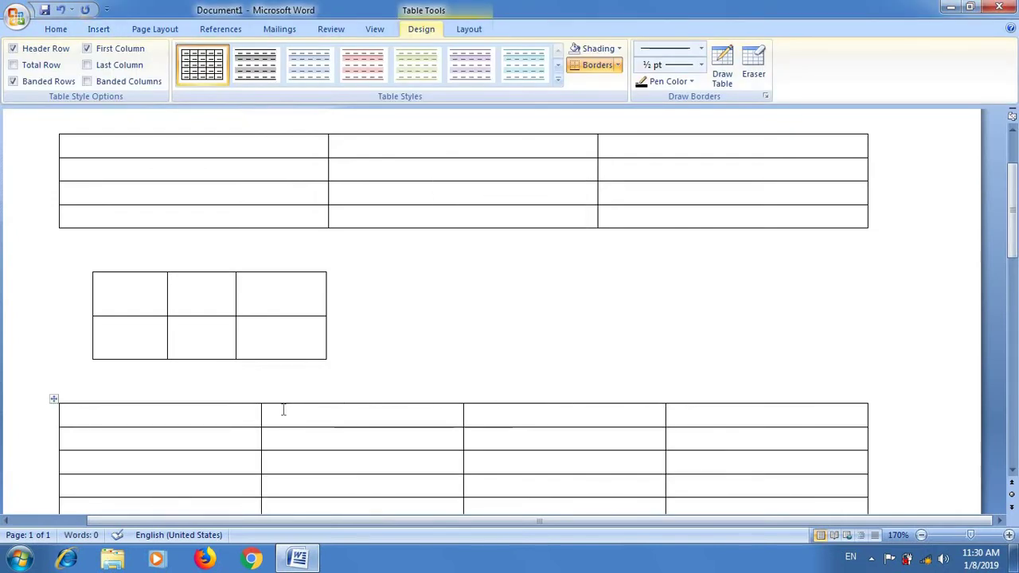
key("Down")
key("Down")
key("Down")
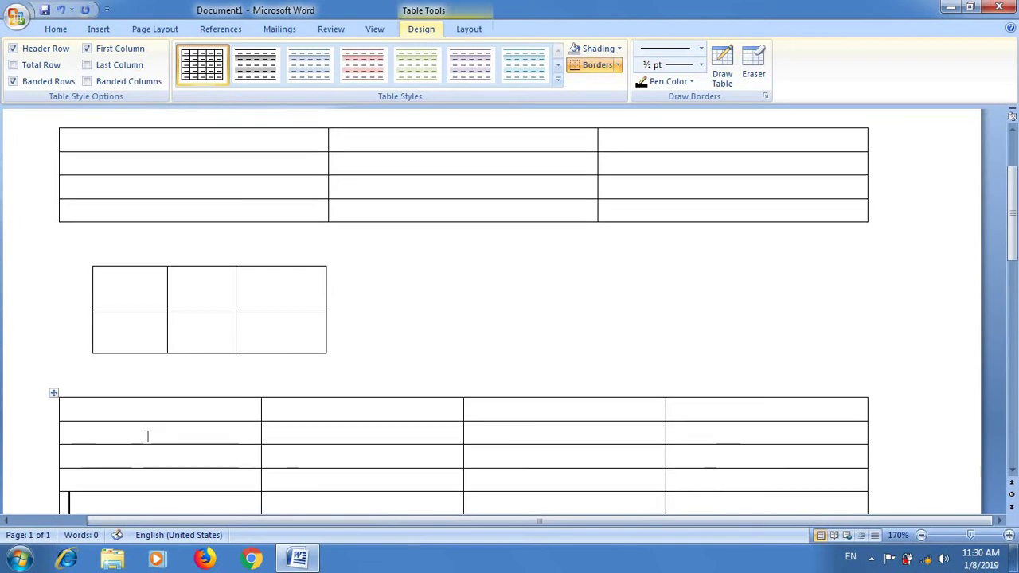
key("Down")
key("Down")
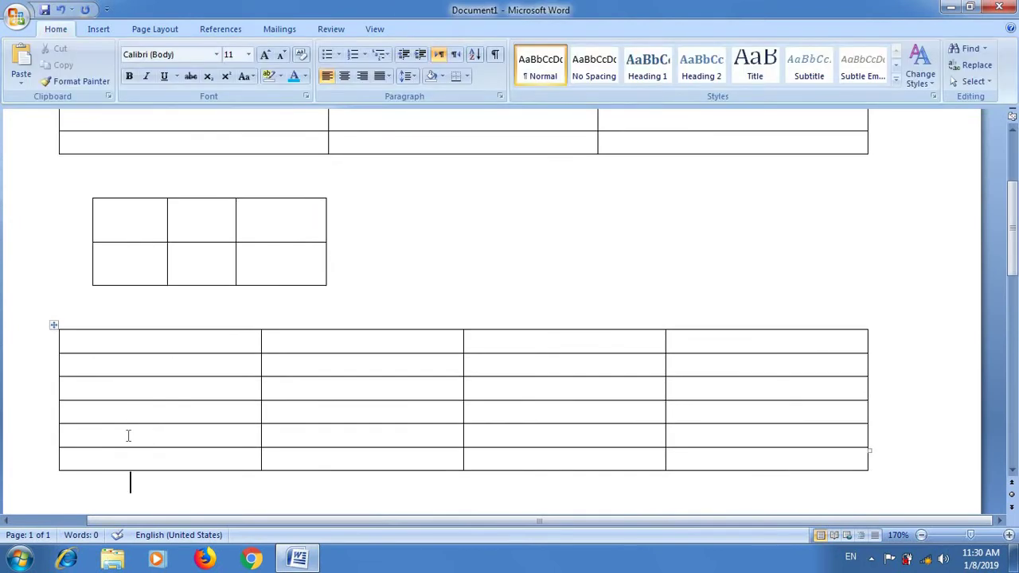
scroll(127, 435, "down", 1)
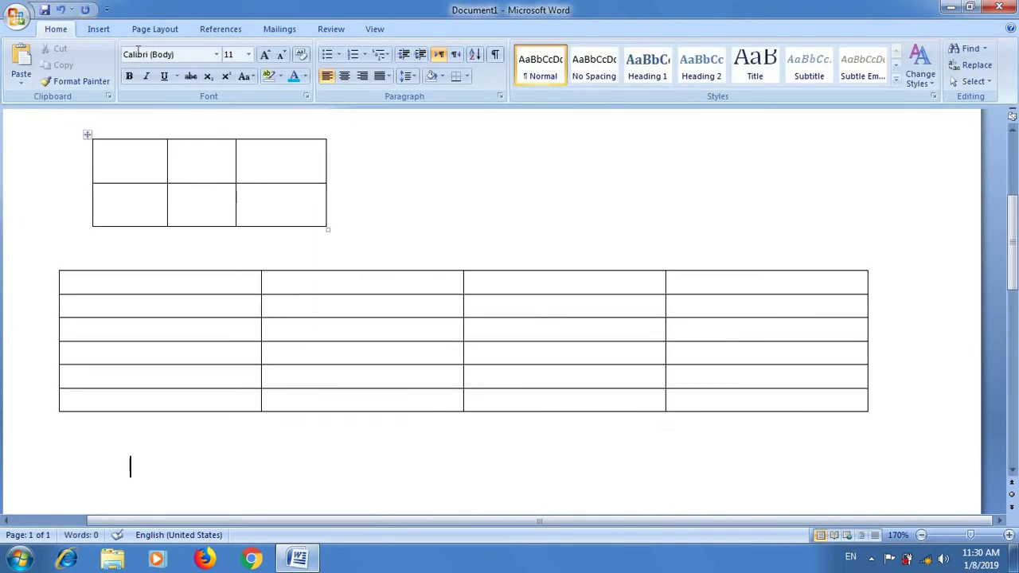
left_click(98, 30)
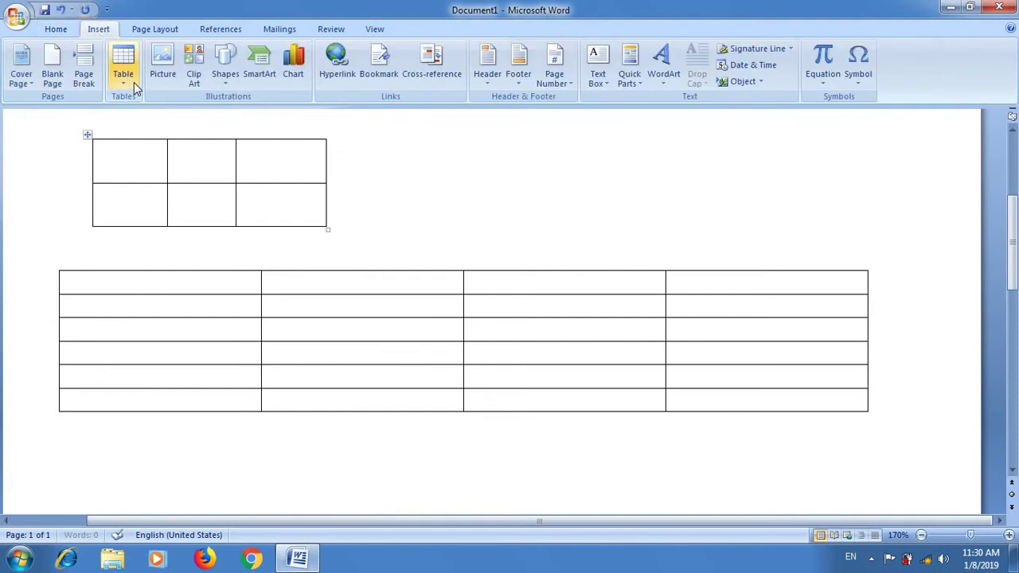
left_click(134, 82)
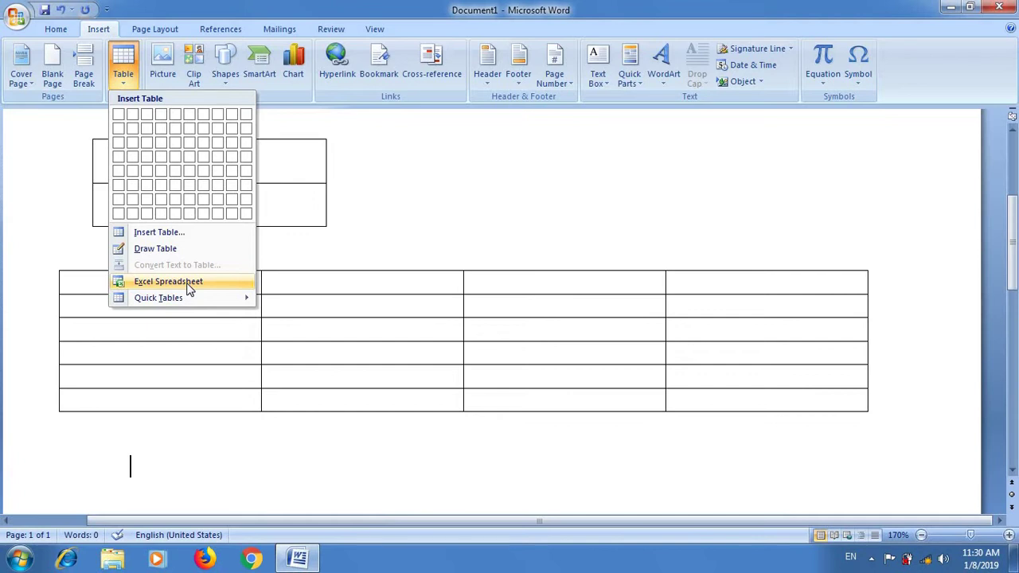
Embed a blank Excel spreadsheet below the tables, edit it, and return to the document.
left_click(190, 286)
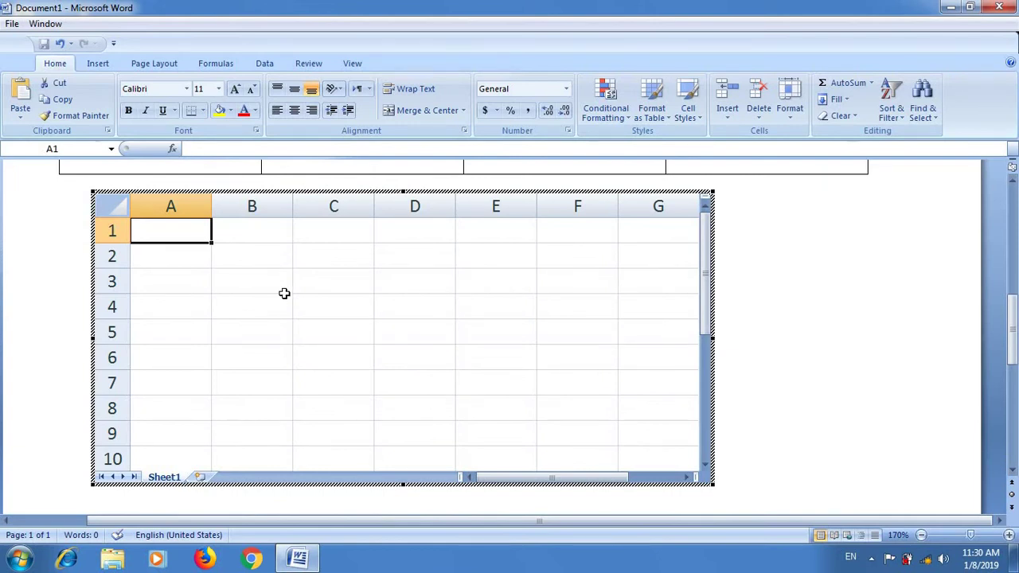
left_click(796, 256)
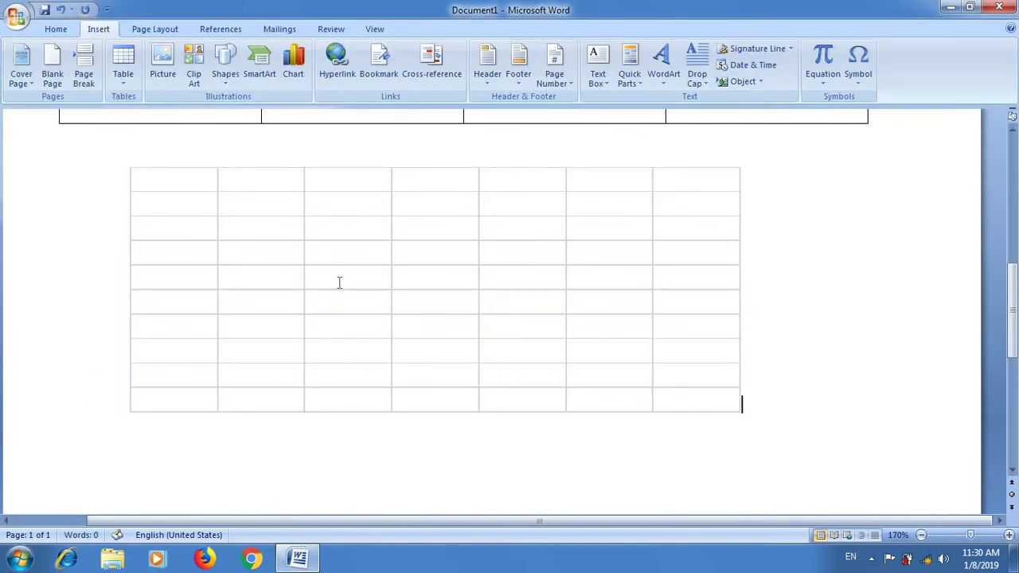
double_click(339, 283)
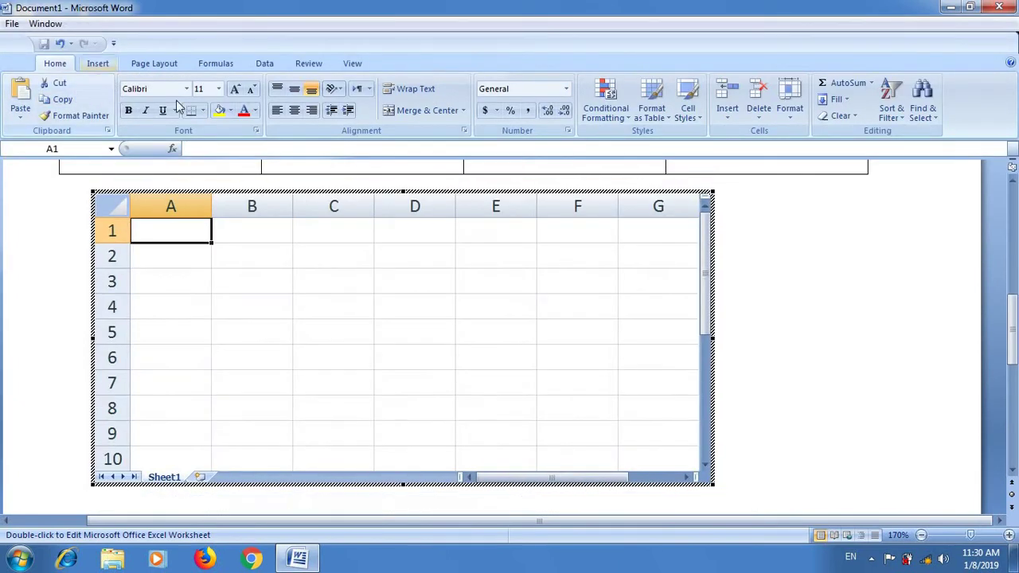
left_click(871, 259)
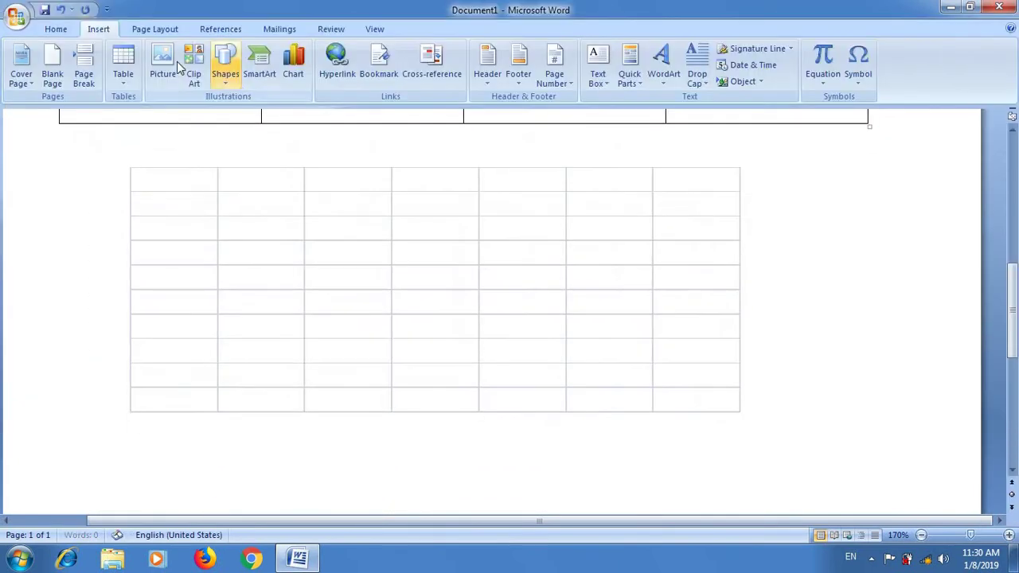
left_click(129, 80)
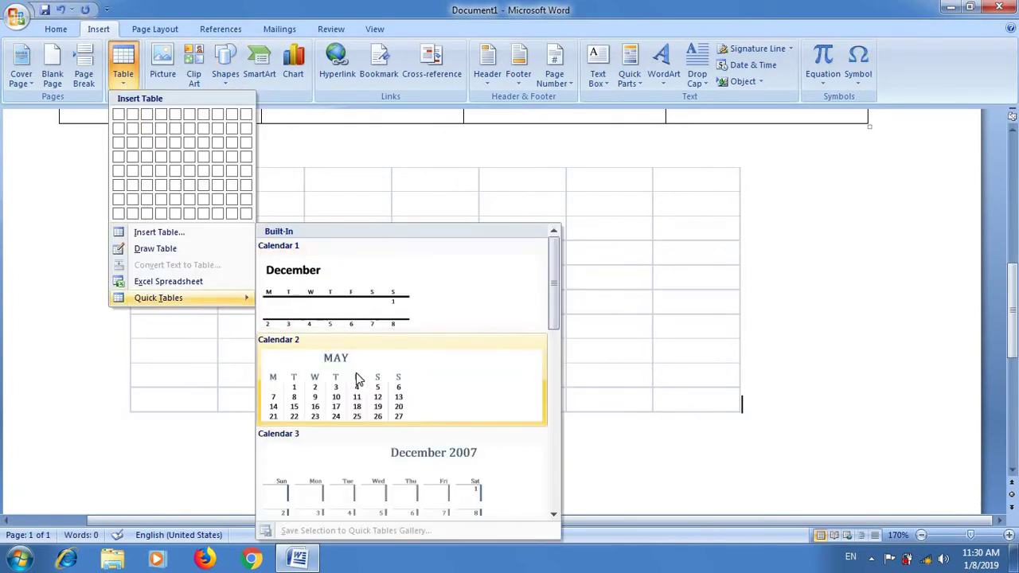
mouse_move(159, 297)
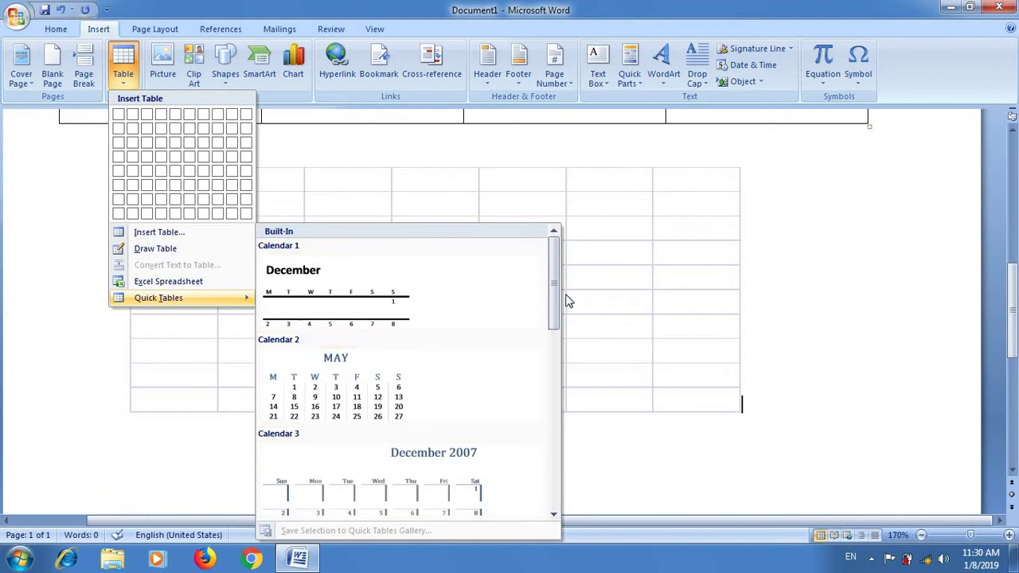
Add the December 2007 Calendar quick table, then select and delete all content.
left_click_drag(556, 299, 557, 341)
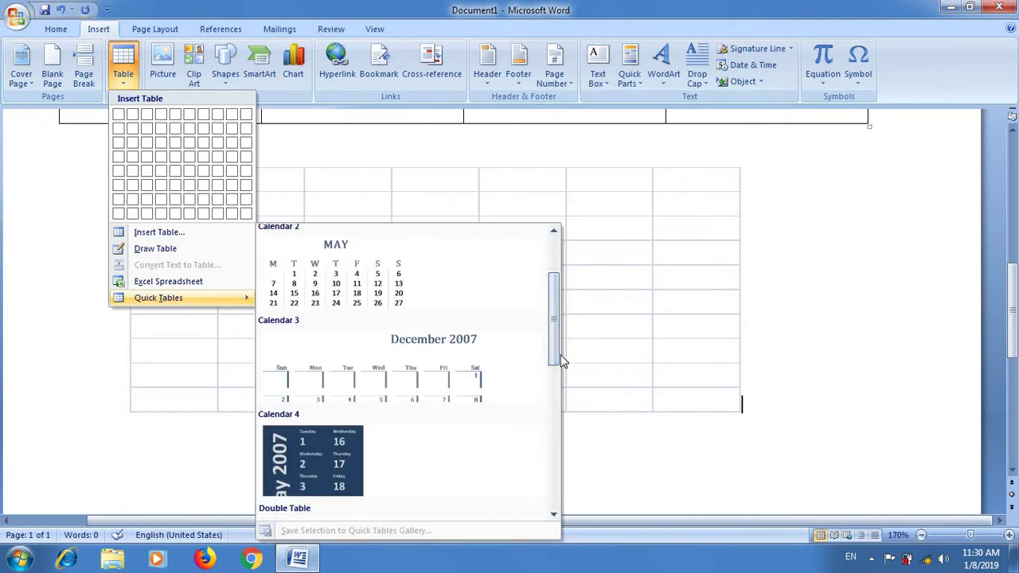
left_click(414, 358)
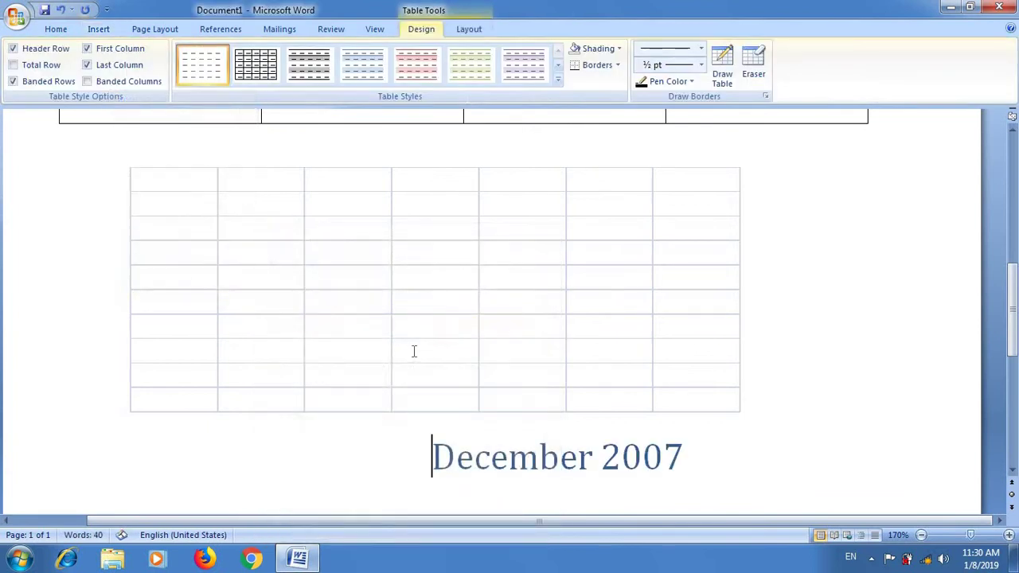
left_click(1013, 470)
left_click(1013, 470)
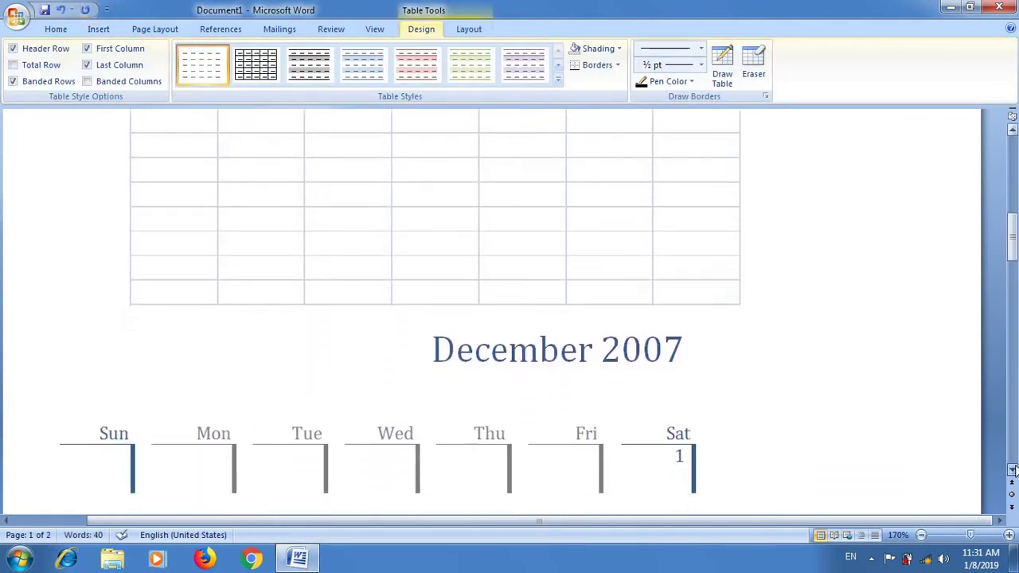
left_click(1013, 470)
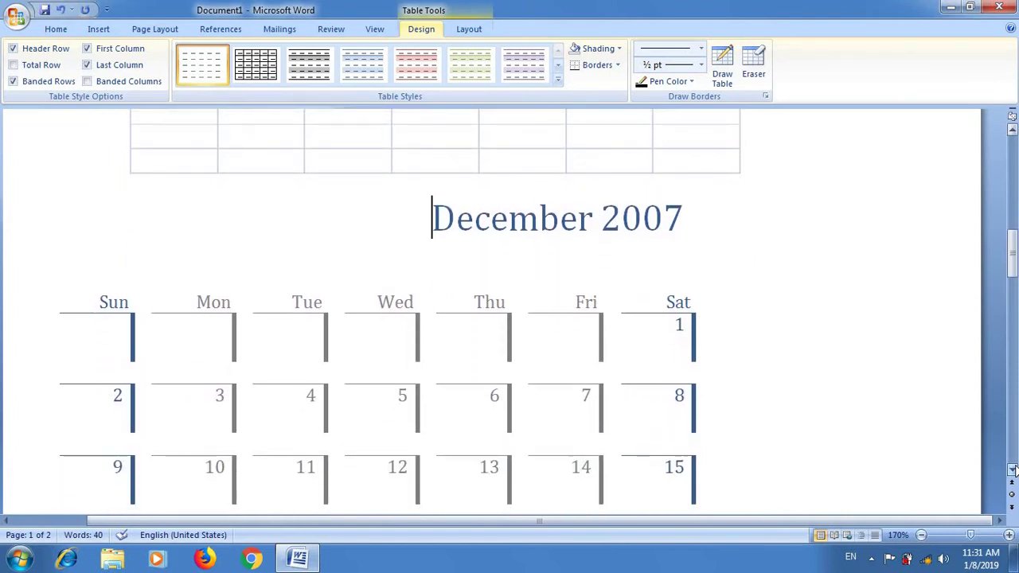
key("ctrl+a")
key("Delete")
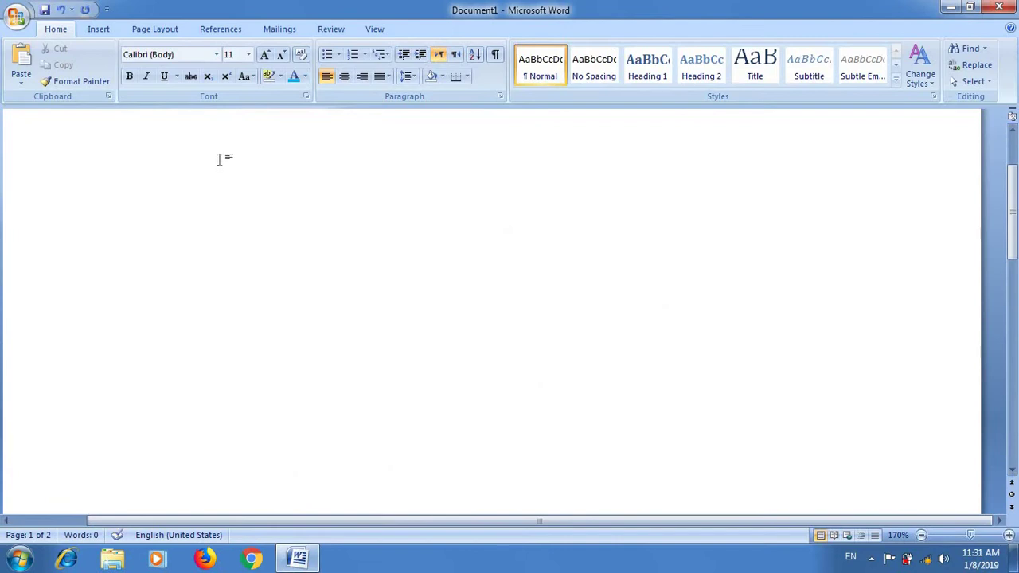
Insert the SOFT SIDNH picture from the Desktop and resize it to 2.67 by 1.86 inches.
left_click(102, 32)
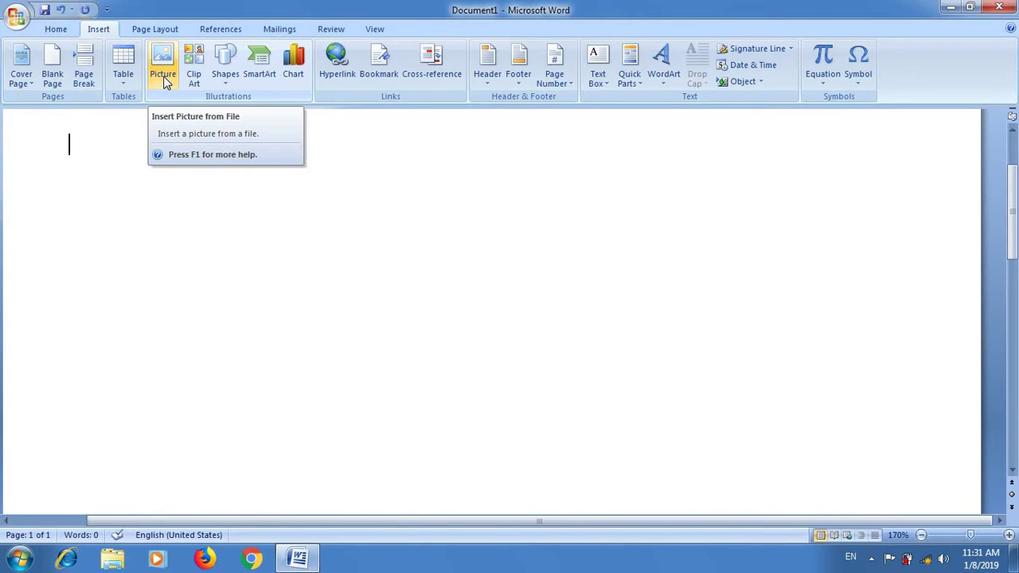
left_click(165, 82)
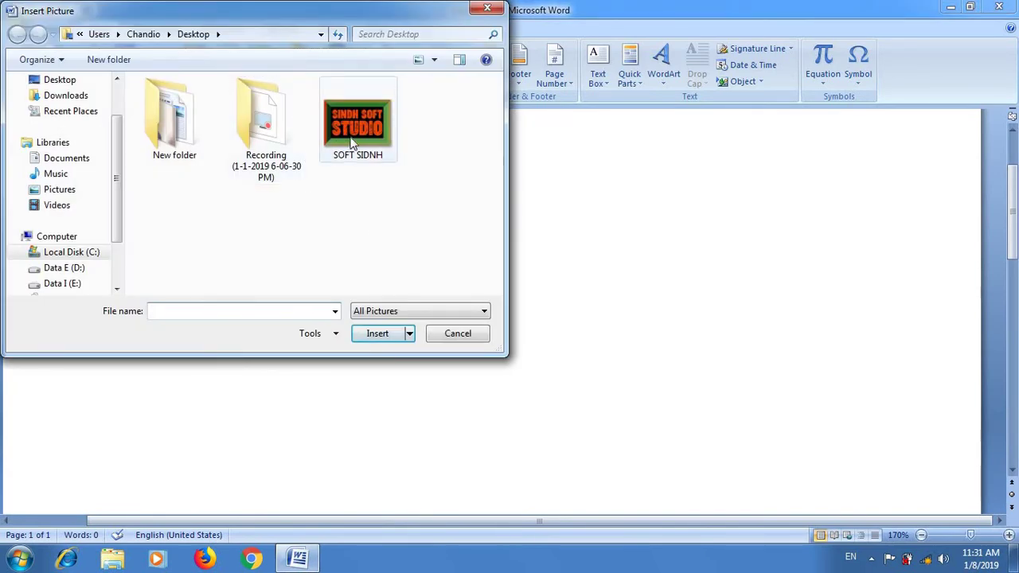
left_click(353, 141)
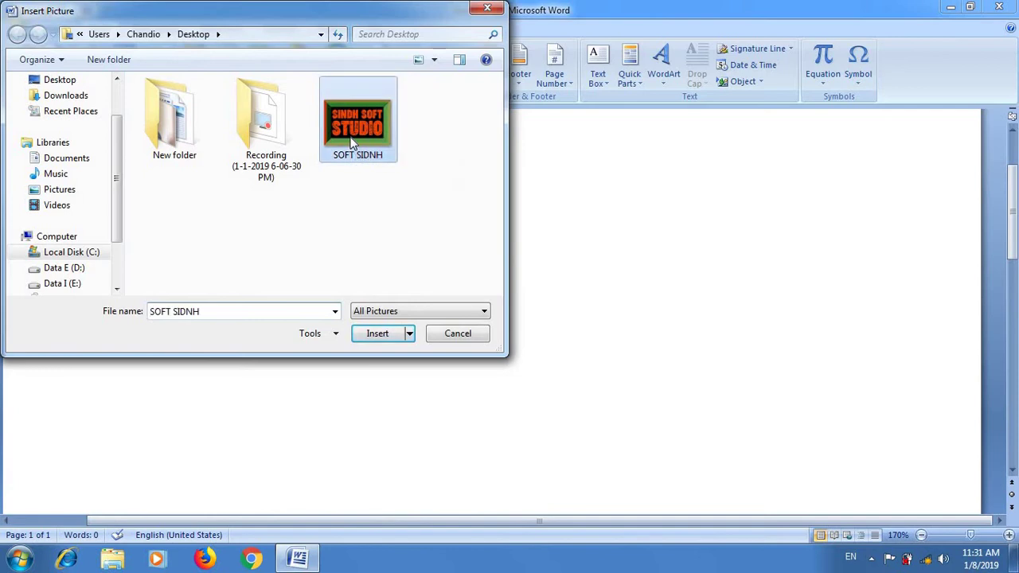
left_click(385, 336)
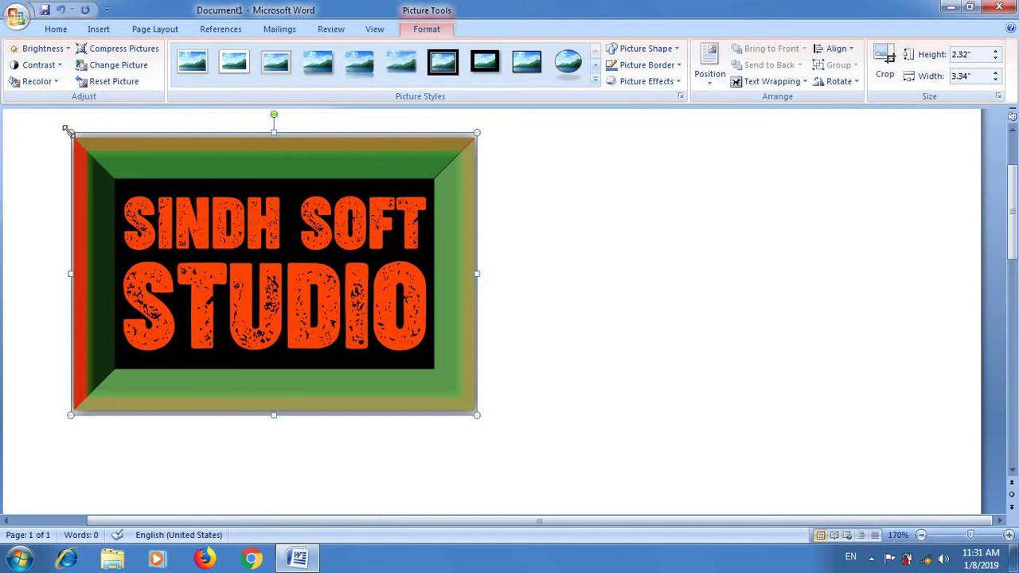
left_click_drag(204, 188, 77, 141)
left_click_drag(70, 132, 222, 188)
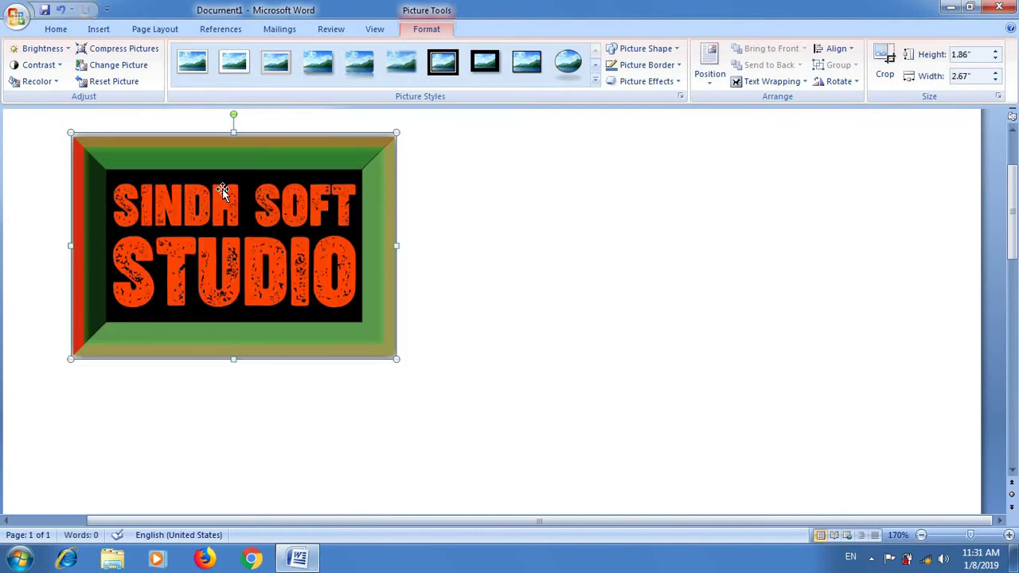
left_click(526, 232)
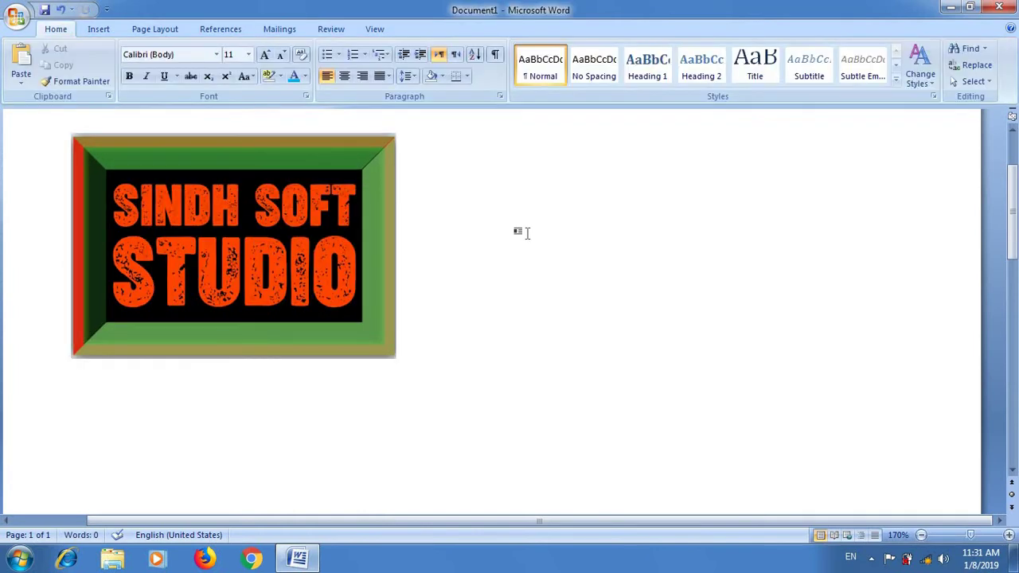
left_click(111, 30)
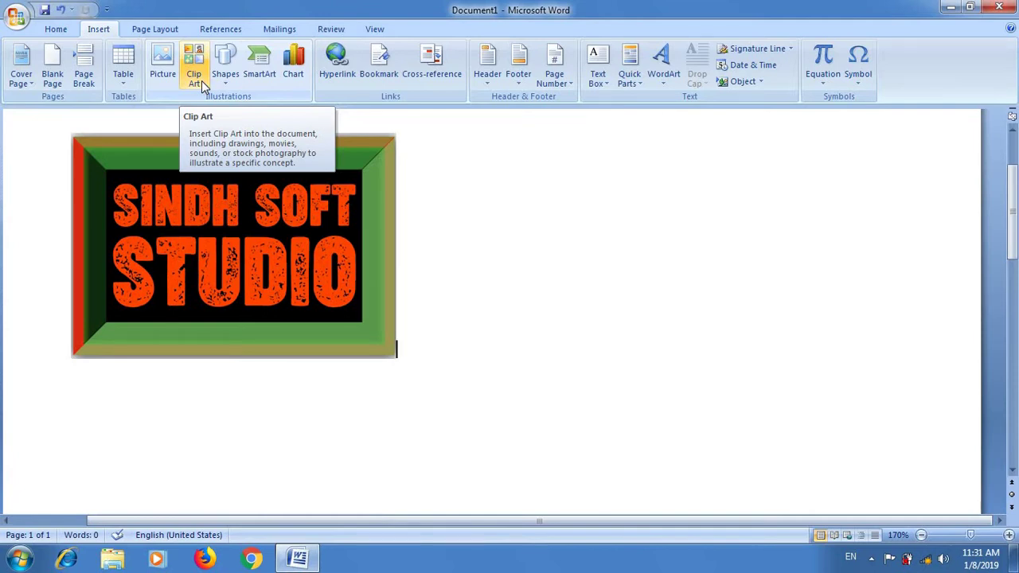
Search clip art for 'car', including Office Online, and insert the green race car.
left_click(202, 80)
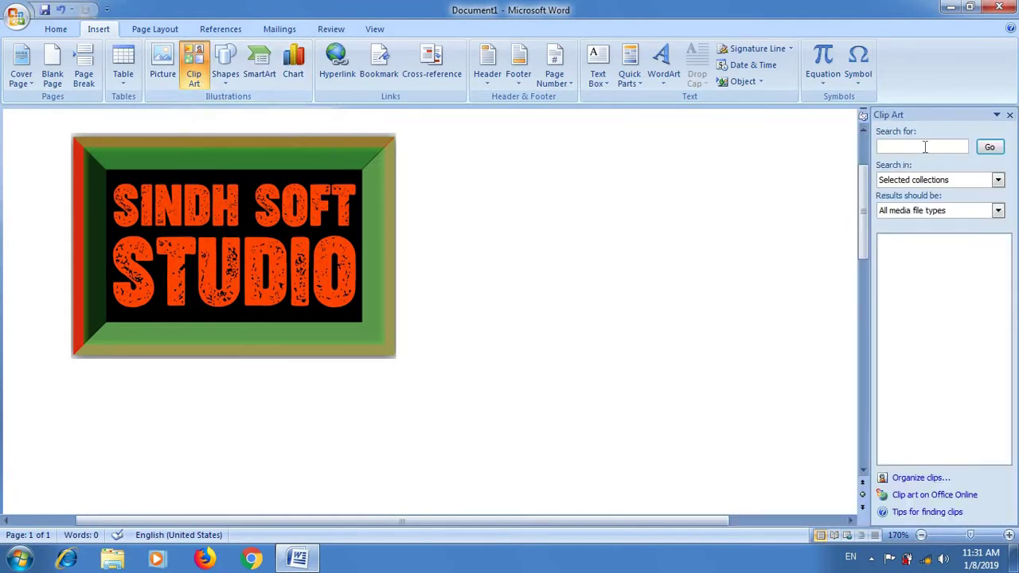
left_click(998, 180)
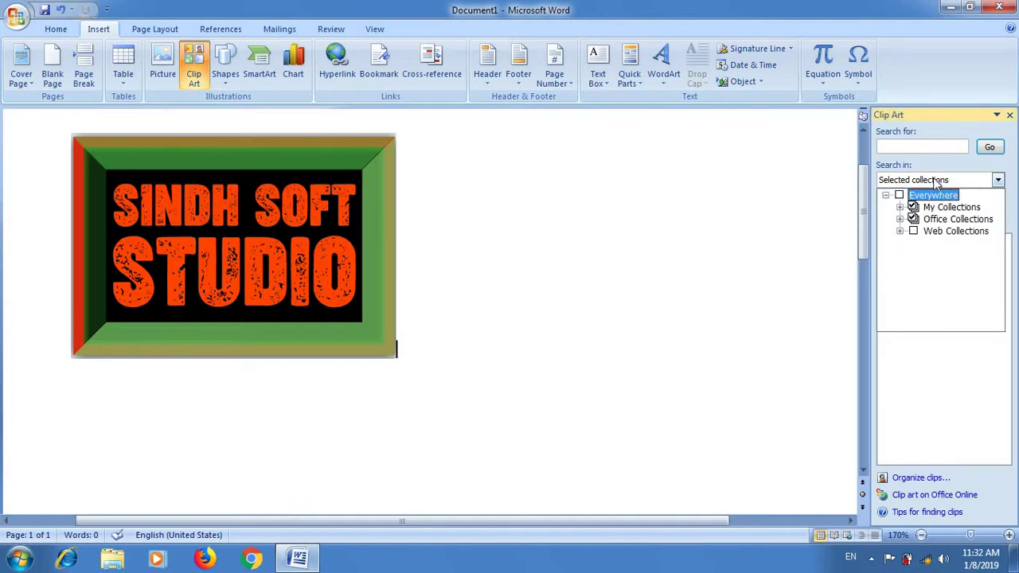
left_click(915, 146)
type("car")
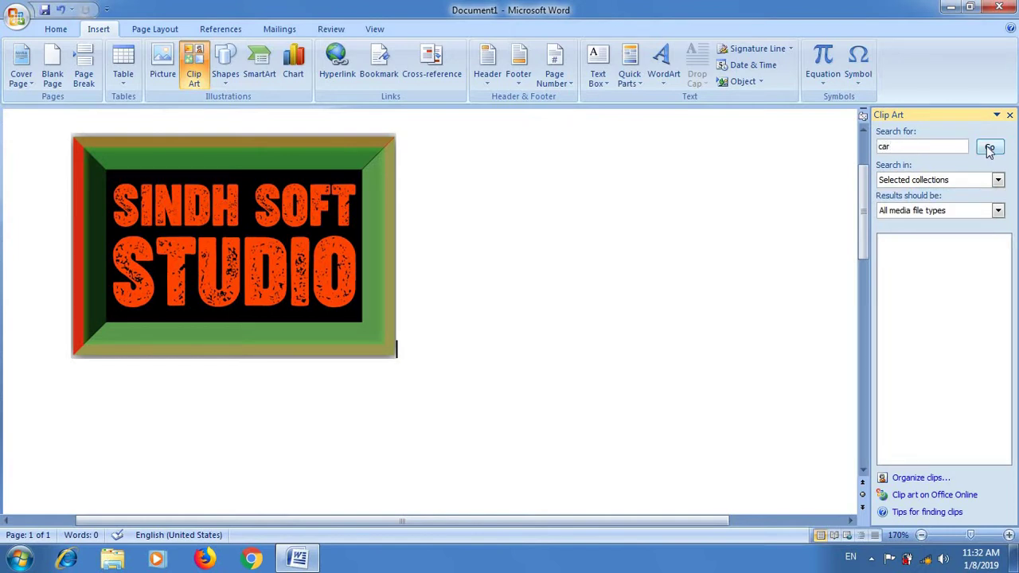
left_click(990, 148)
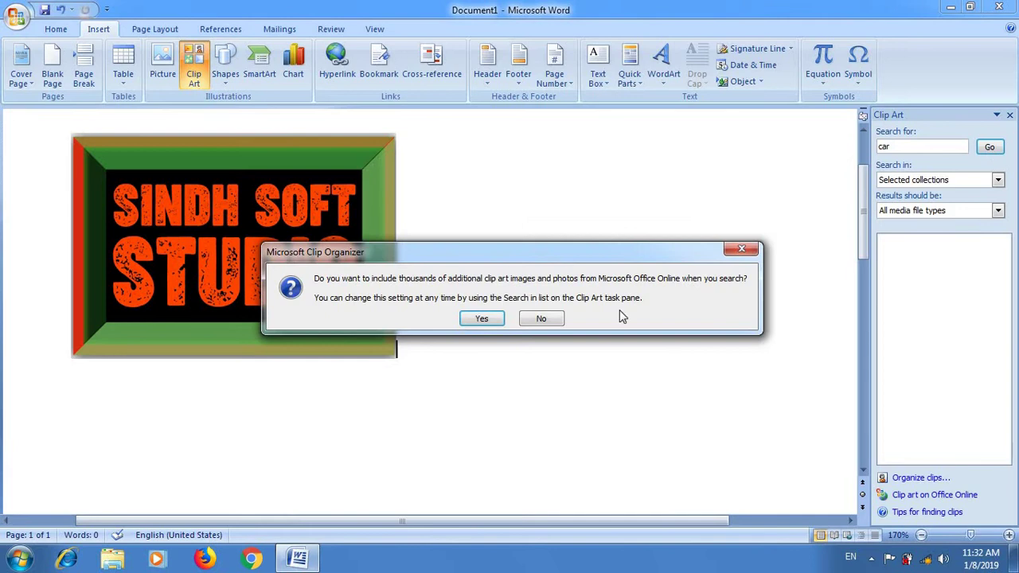
left_click(482, 319)
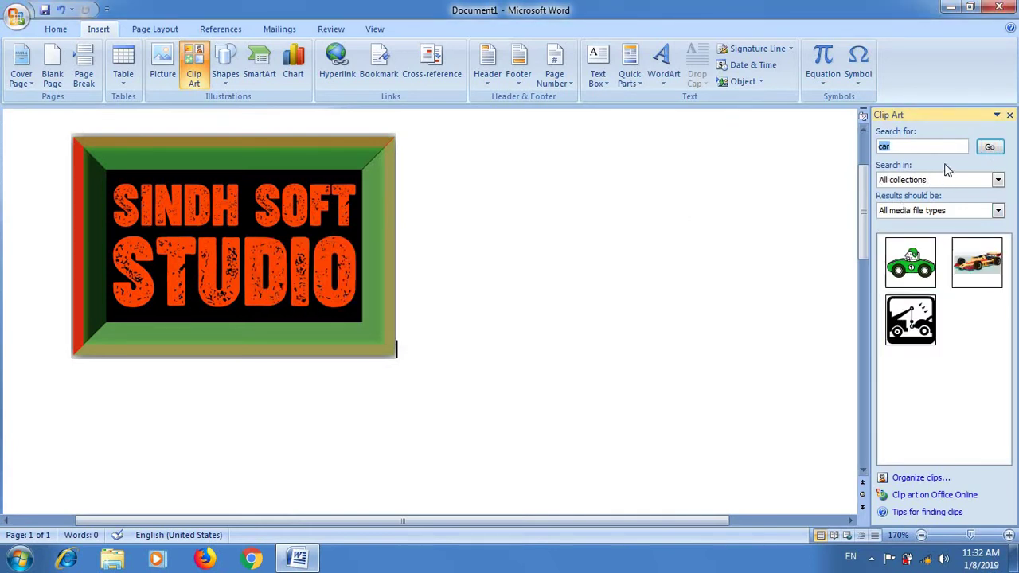
left_click(910, 263)
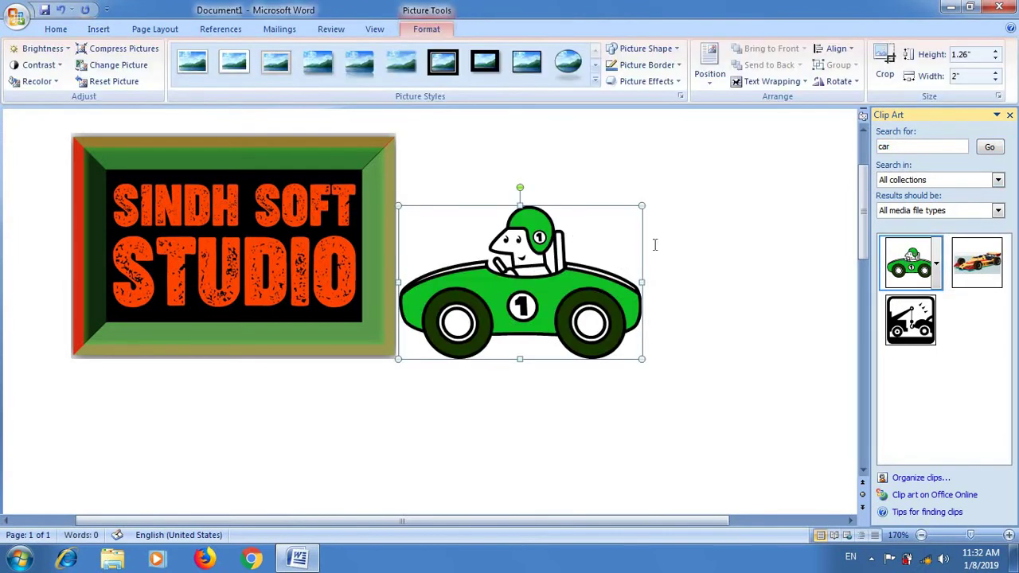
Search clip art for 'men', insert the baseball batter, and close the Clip Art pane.
left_click(908, 147)
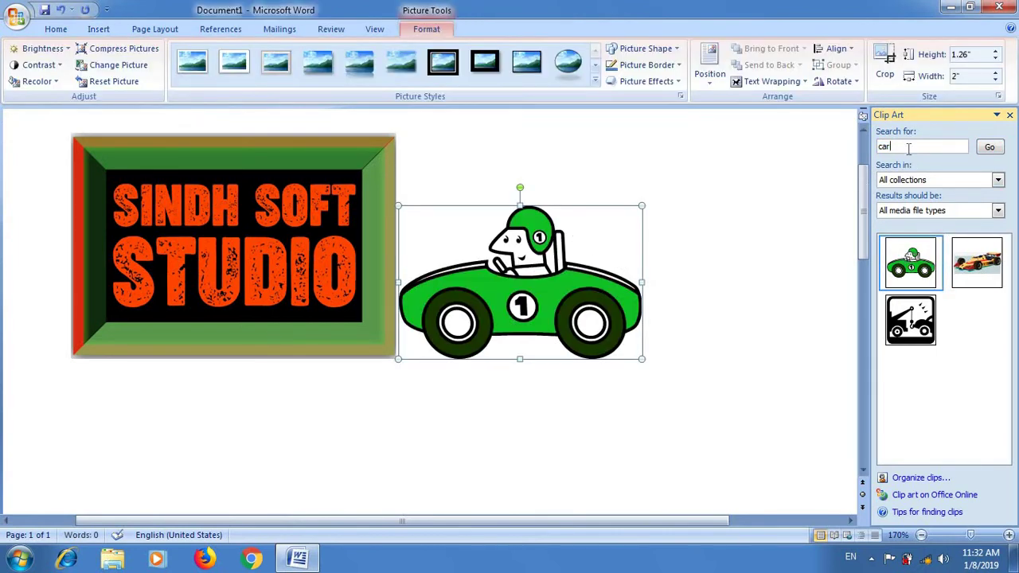
key("BackSpace")
type("men")
key("Return")
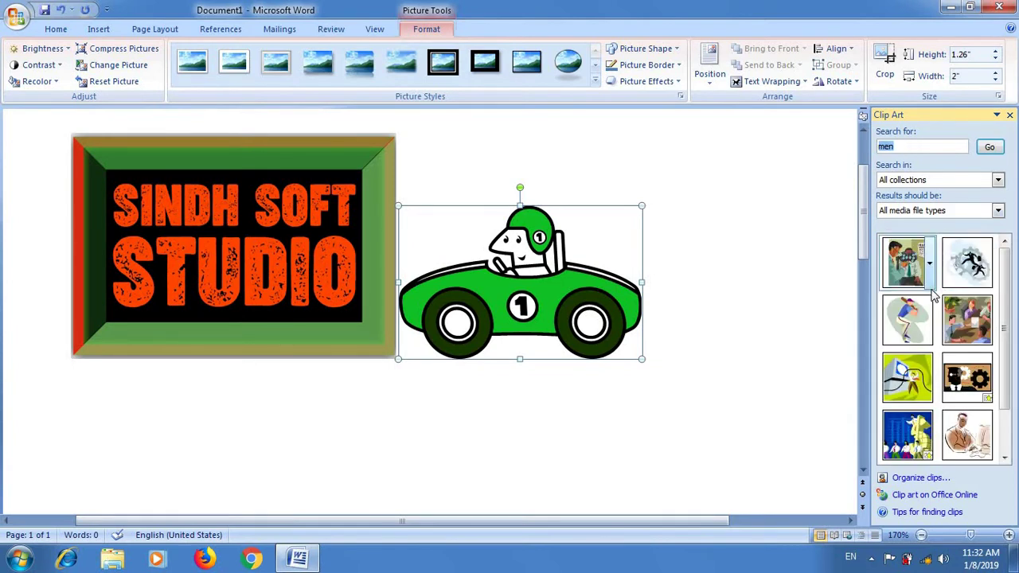
left_click(908, 318)
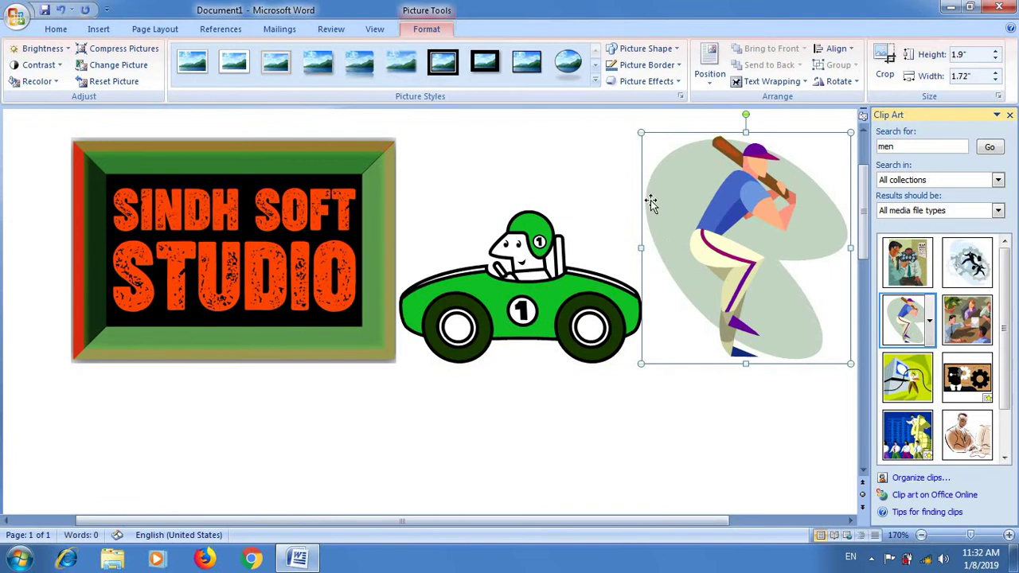
left_click(1009, 116)
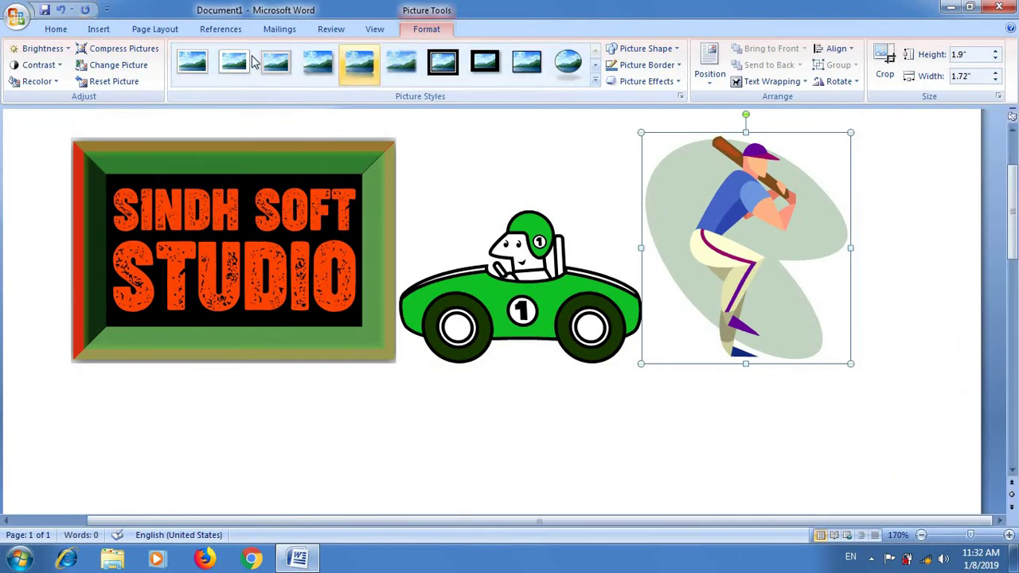
Draw an enlarged smiley face shape below the car and reshape its smile into a frown.
left_click(99, 30)
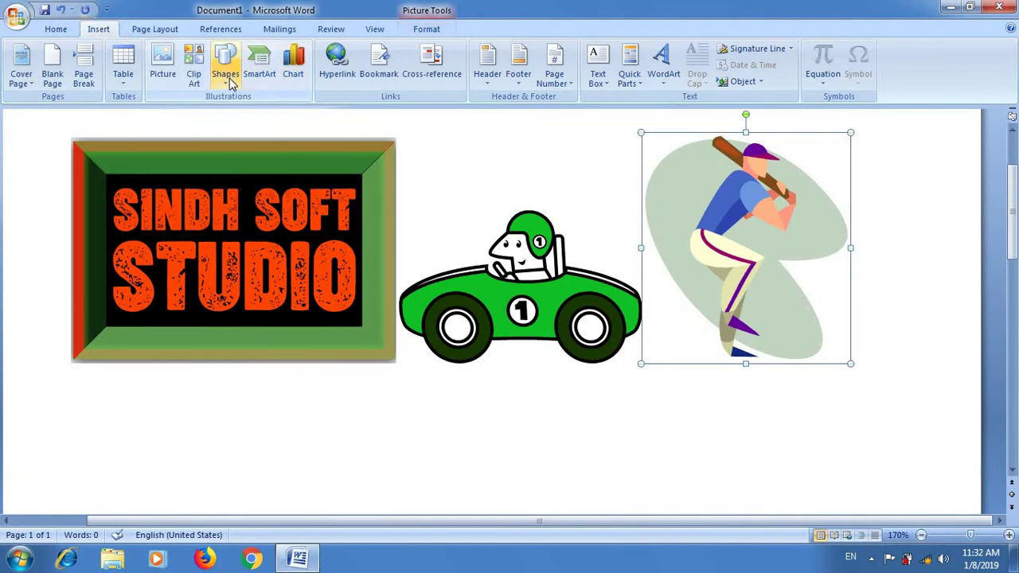
left_click(325, 383)
left_click(324, 381)
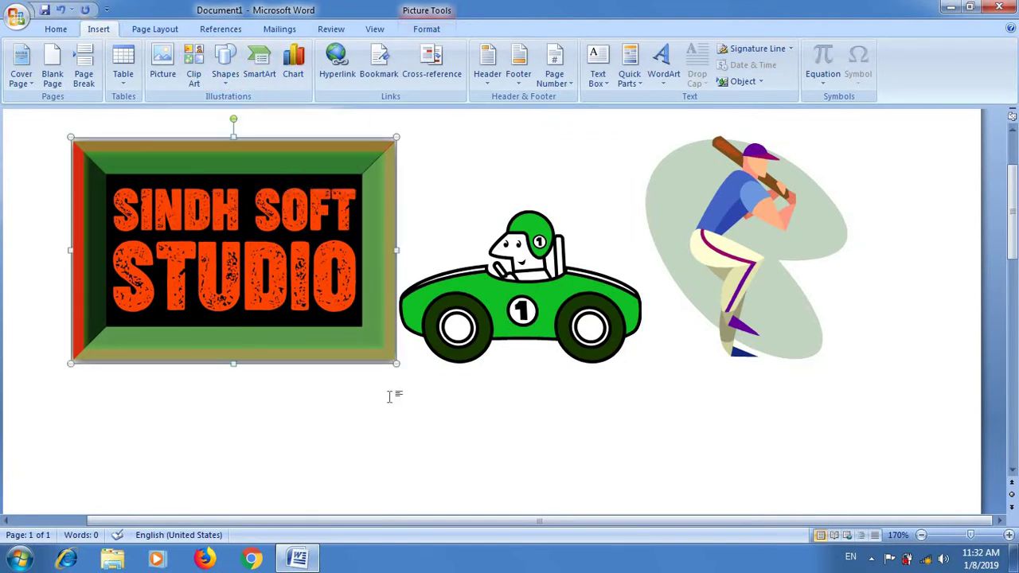
left_click(226, 68)
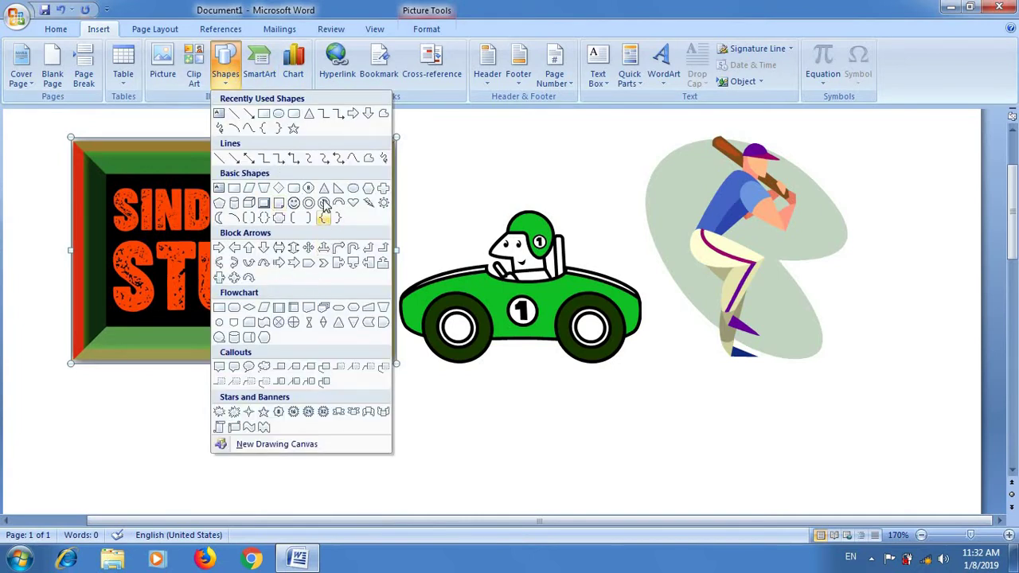
left_click(294, 205)
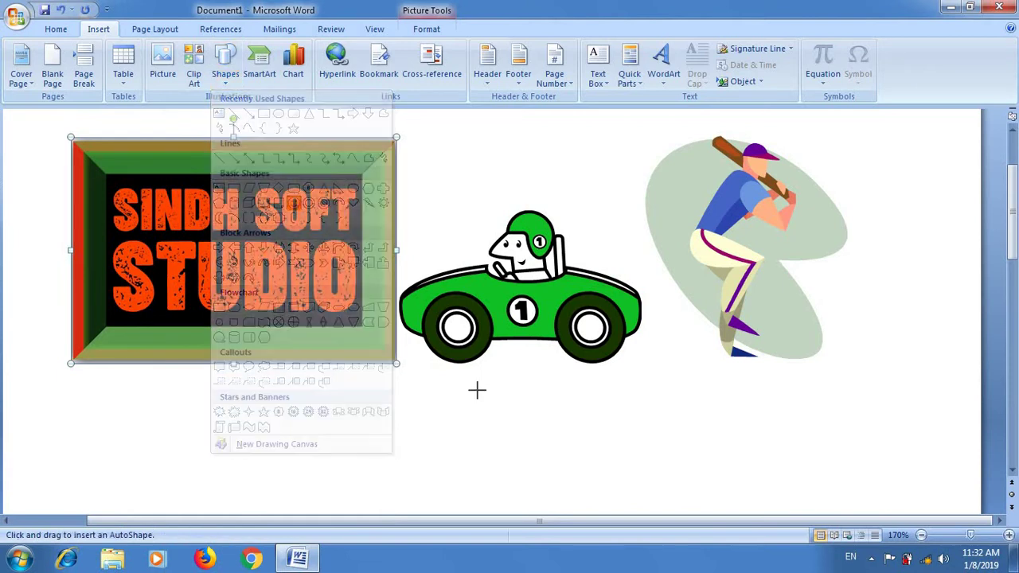
left_click(477, 397)
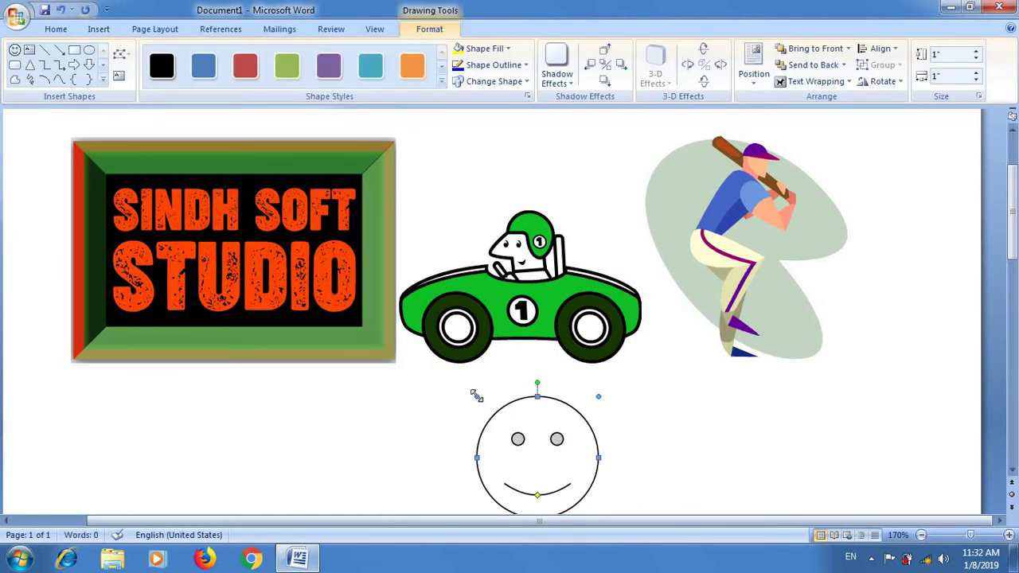
left_click_drag(475, 395, 458, 393)
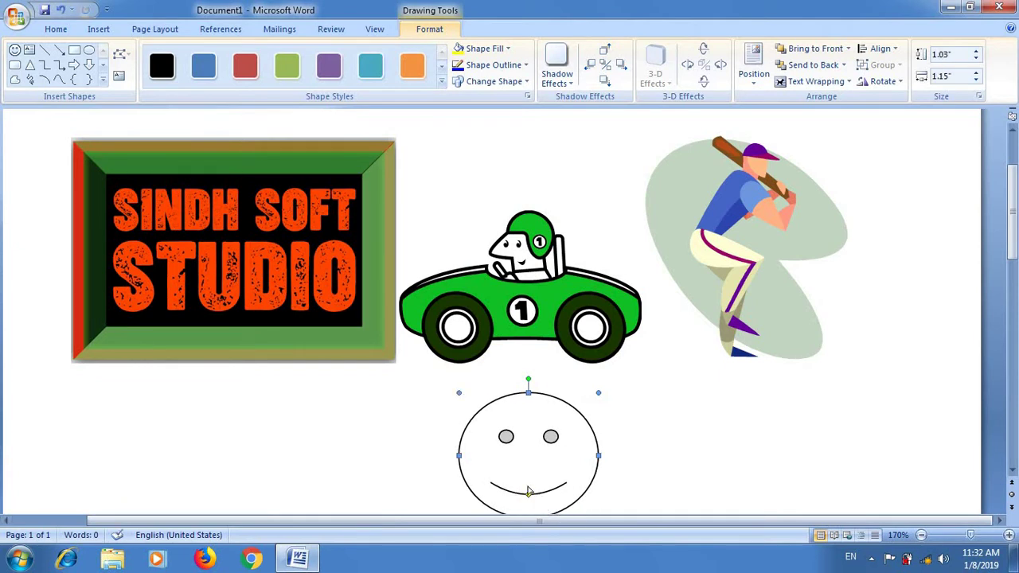
left_click_drag(528, 480, 527, 482)
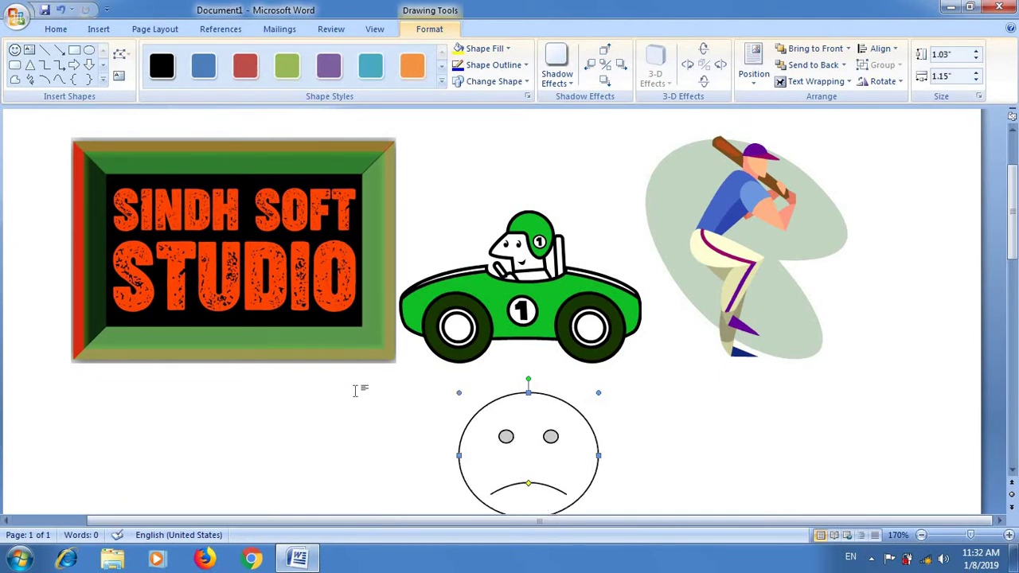
left_click(356, 390)
Draw a 1.25-inch horizontal straight line beneath the pictures.
left_click(351, 350)
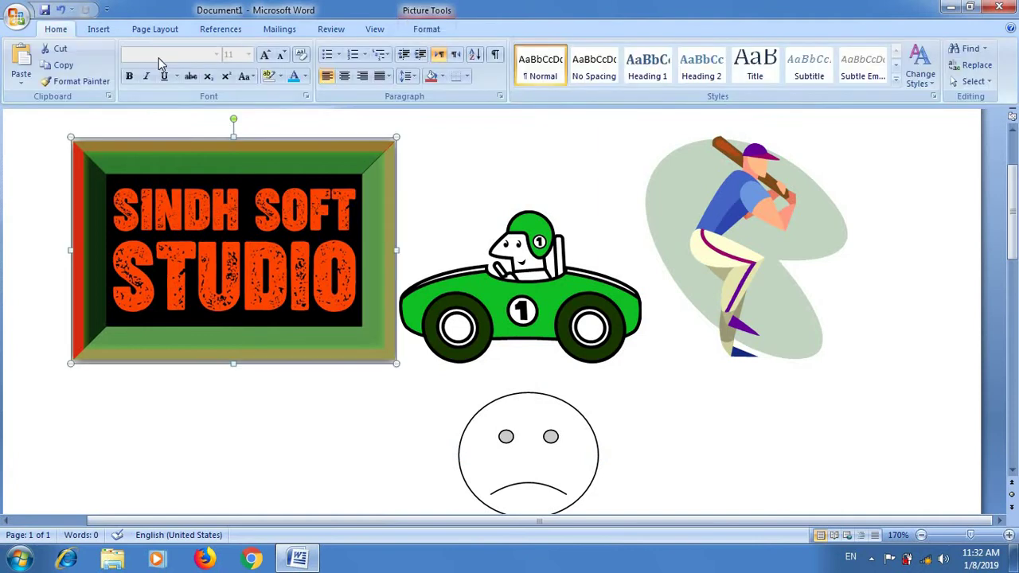
left_click(99, 29)
left_click(226, 67)
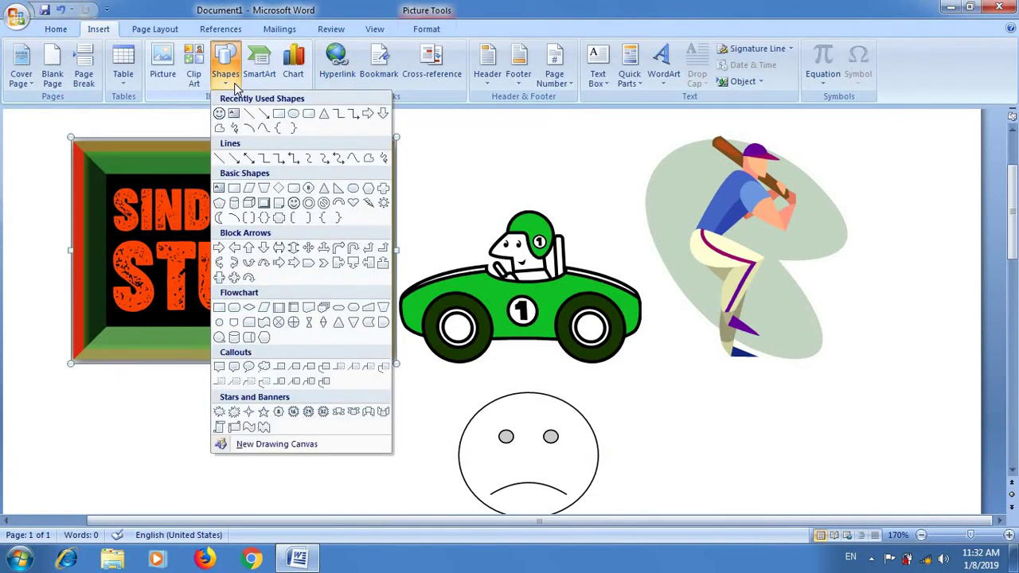
left_click(222, 158)
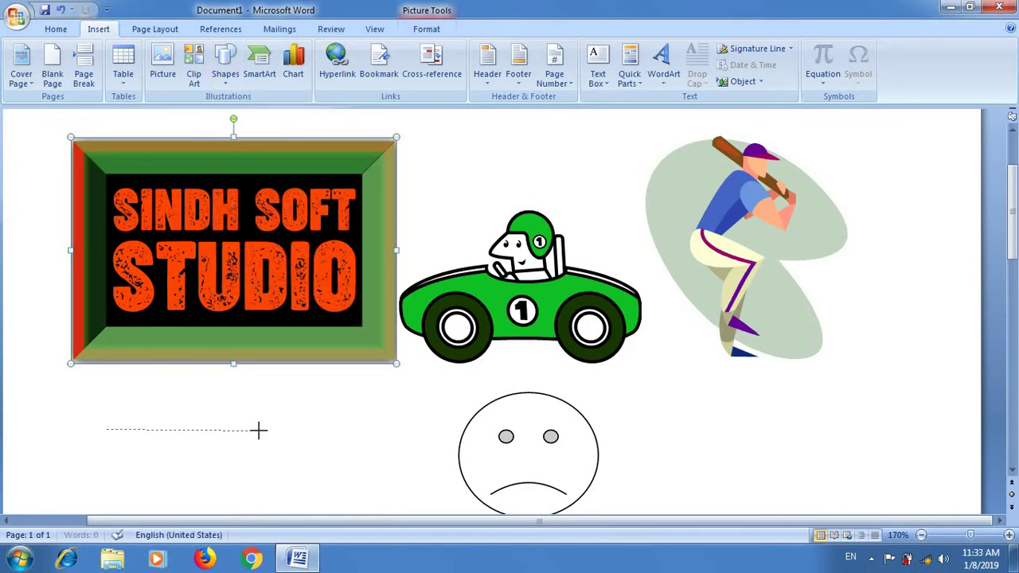
left_click_drag(257, 431, 260, 430)
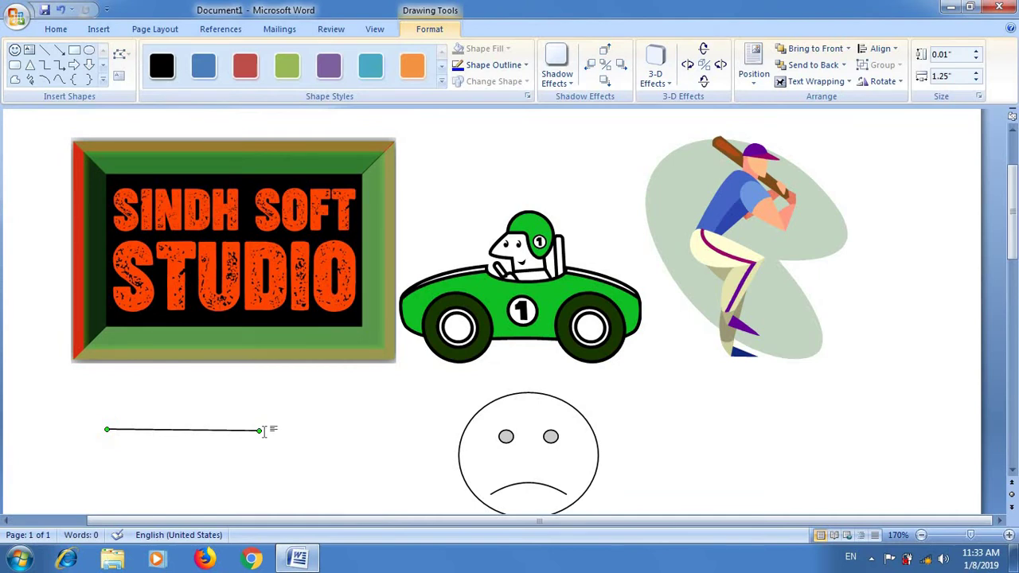
left_click(97, 32)
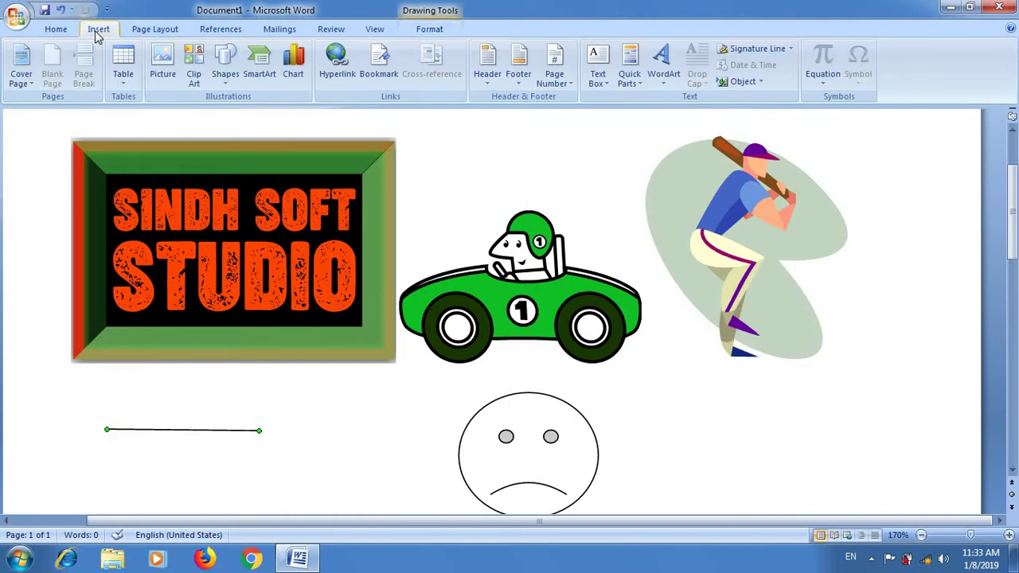
Browse the SmartArt categories and insert a Cycle > Basic Cycle diagram.
left_click(266, 84)
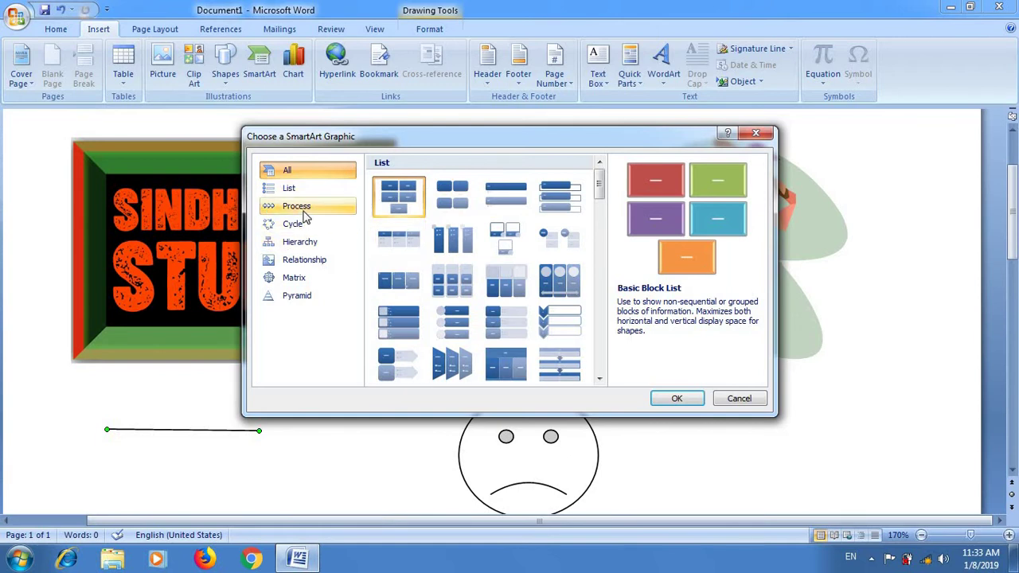
left_click(301, 209)
left_click(293, 224)
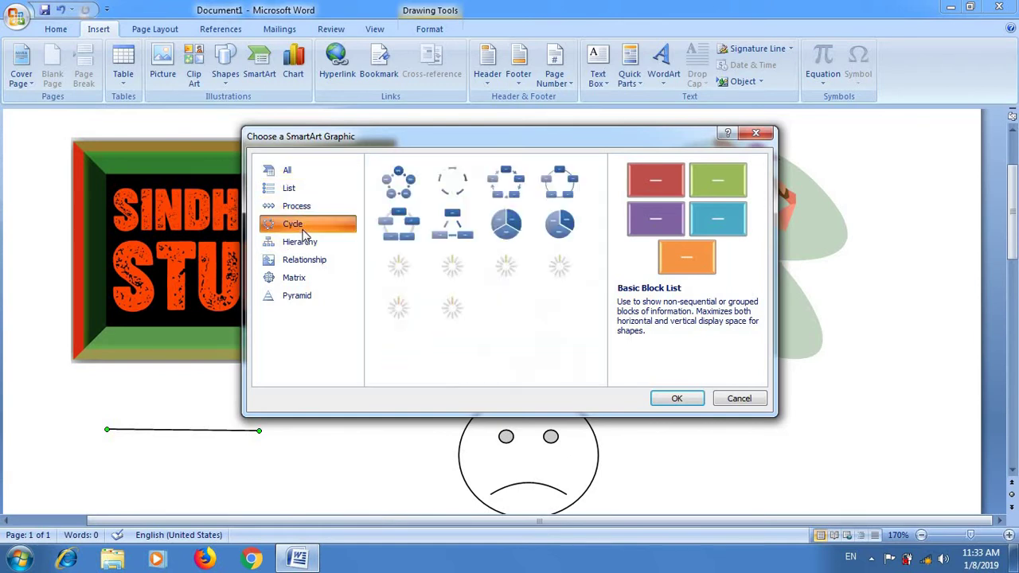
left_click(313, 263)
left_click(304, 280)
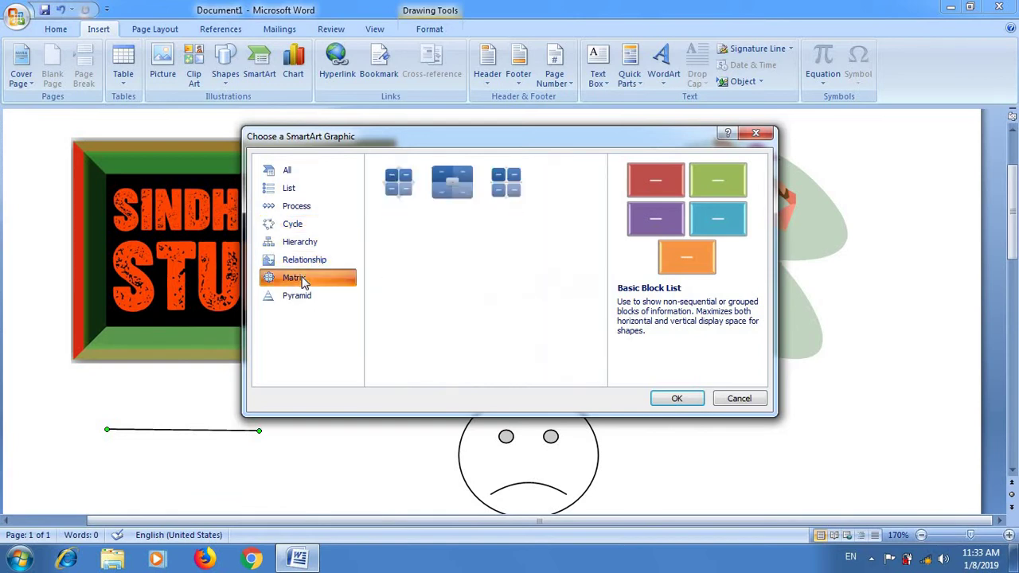
left_click(301, 299)
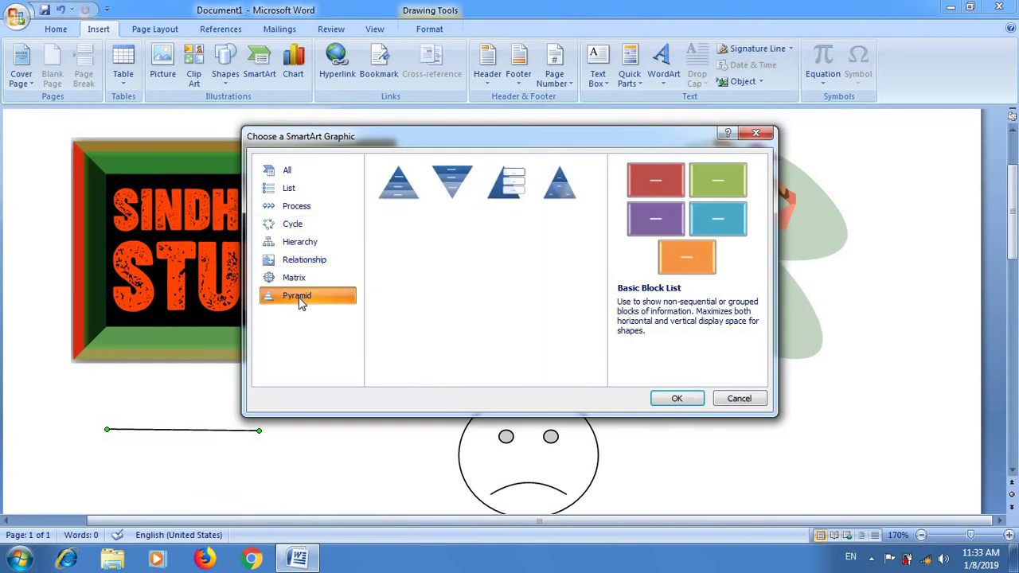
left_click(292, 225)
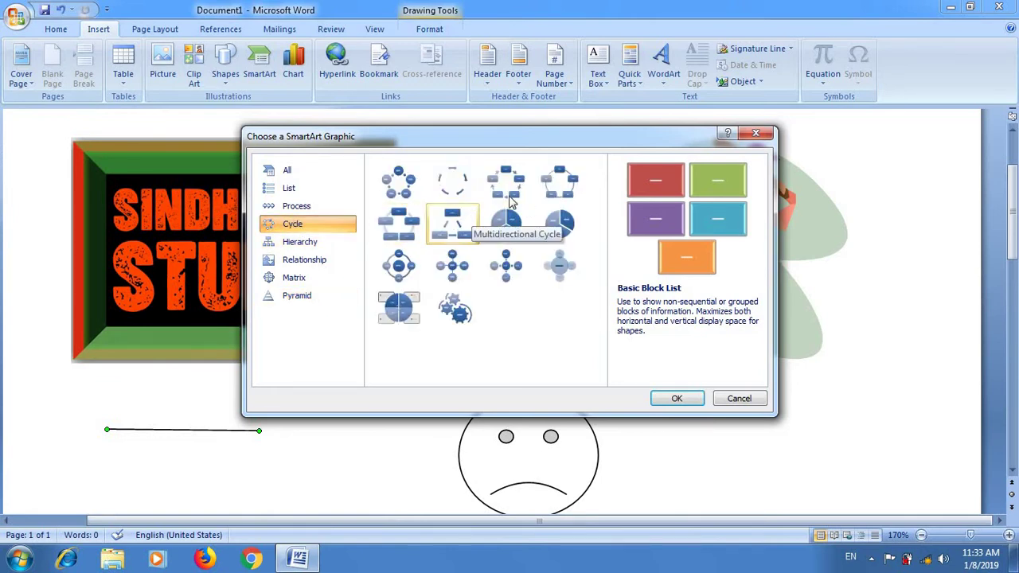
left_click(403, 190)
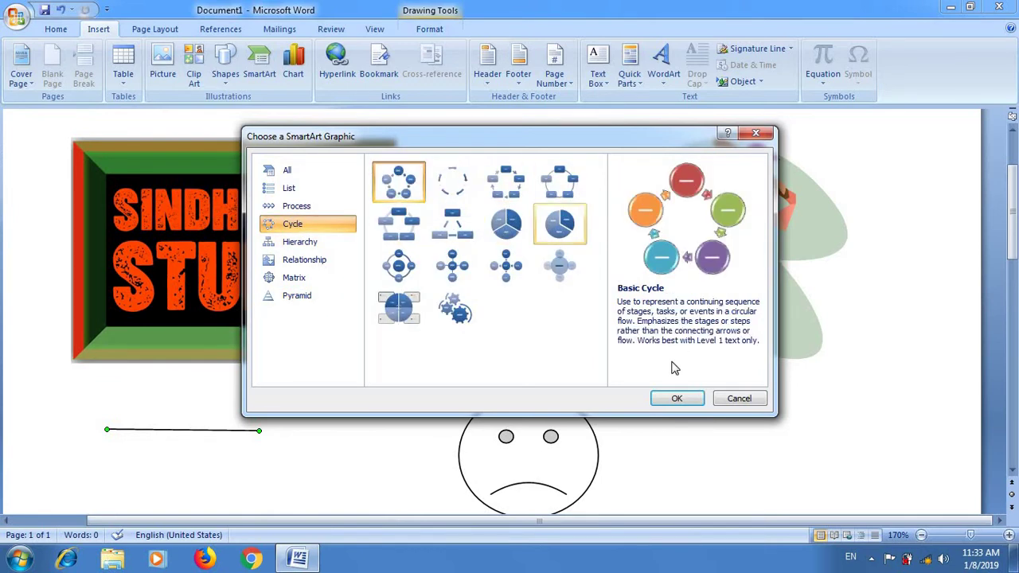
left_click(676, 402)
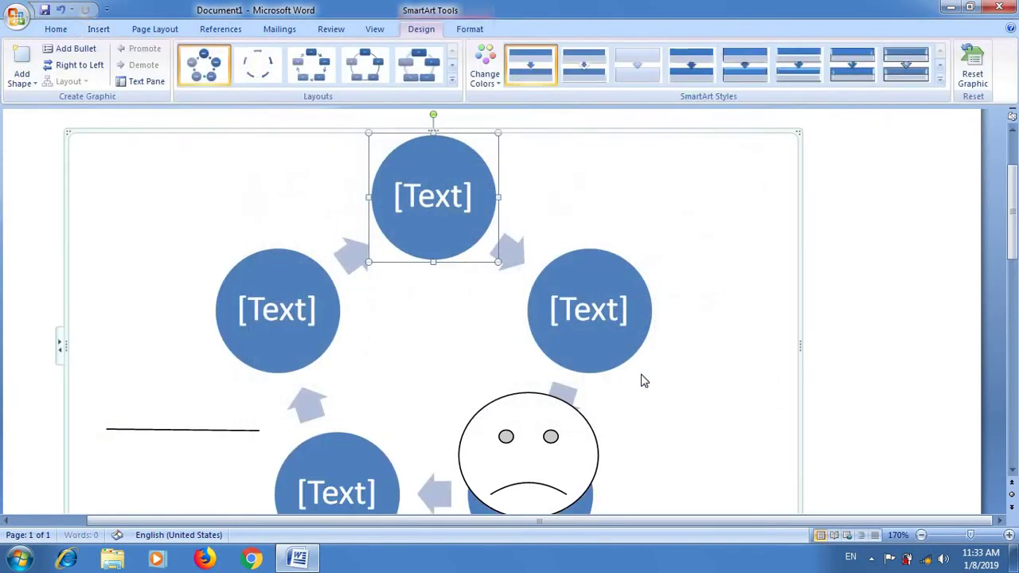
Label the top circle 'a' and the right circle 'b' in the cycle diagram.
left_click(428, 199)
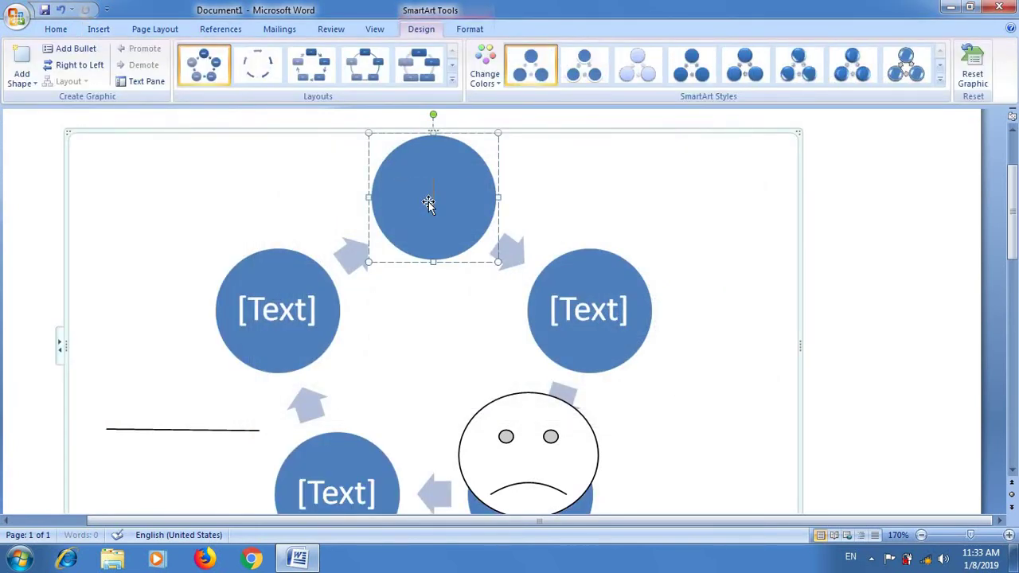
type("a")
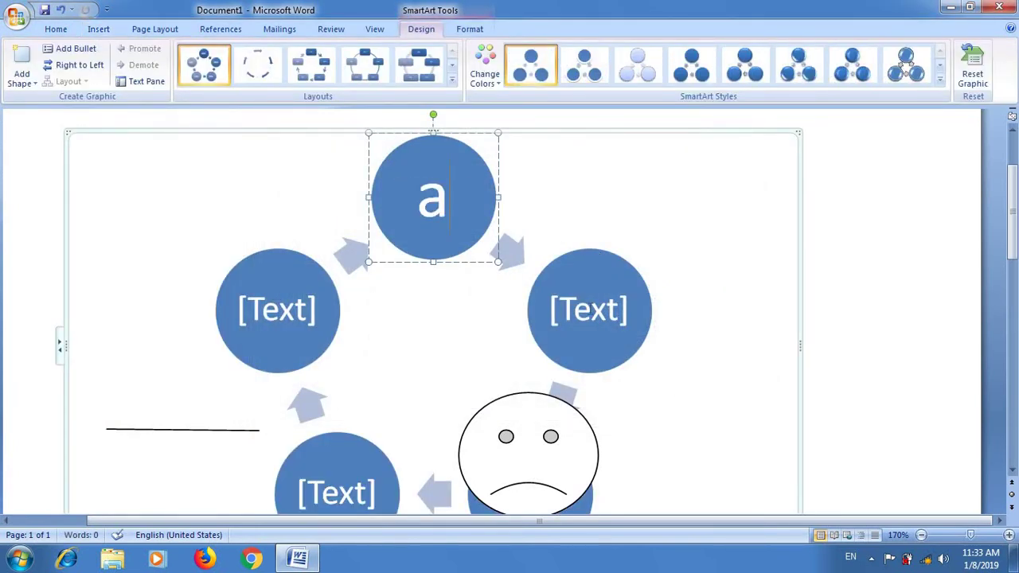
left_click(590, 314)
type("b")
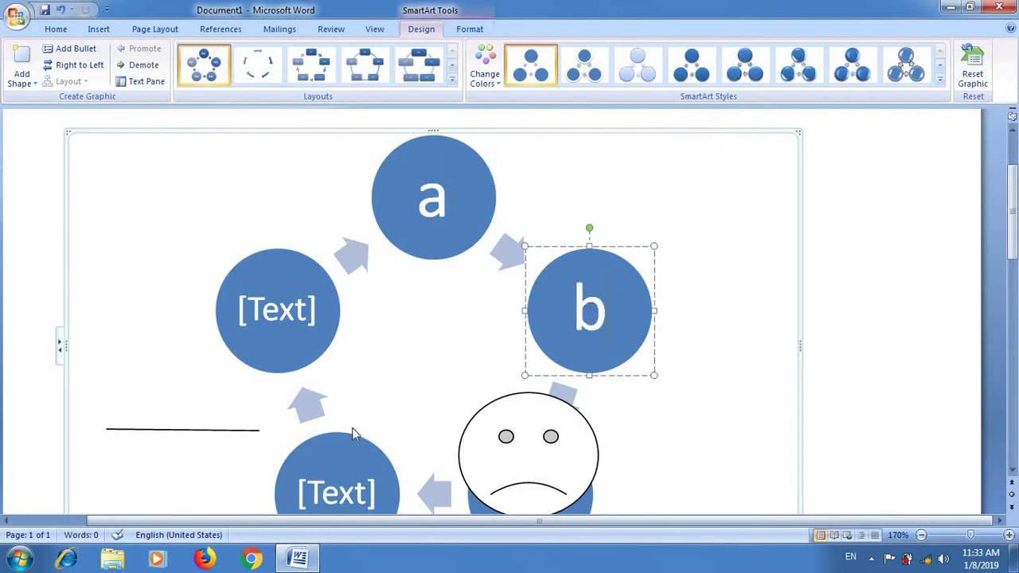
left_click(533, 426)
scroll(533, 422, "down", 5)
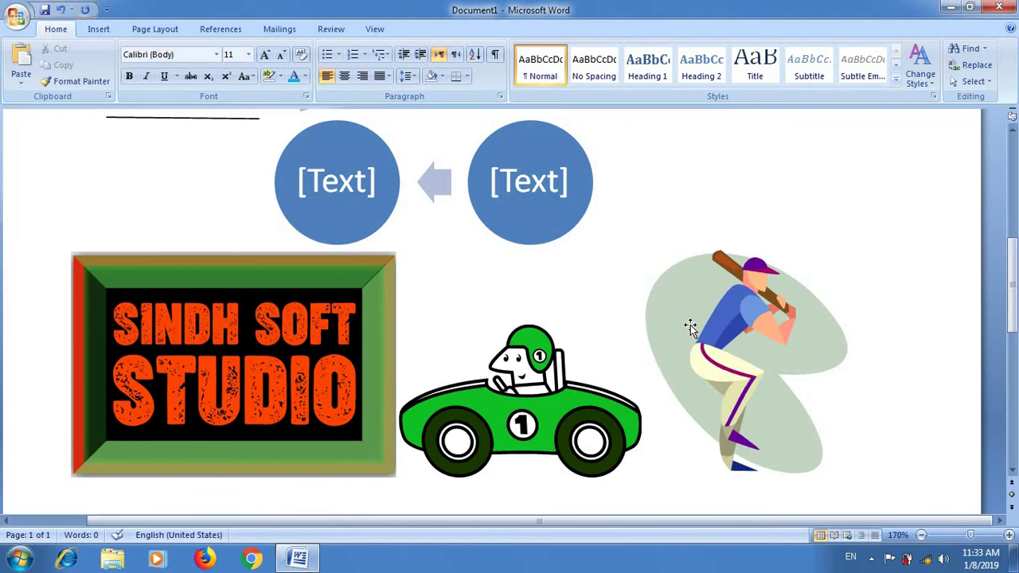
Empty the page and insert a Clustered Pyramid column chart, opening its sample data in Excel.
key("ctrl+a")
key("Delete")
left_click(98, 30)
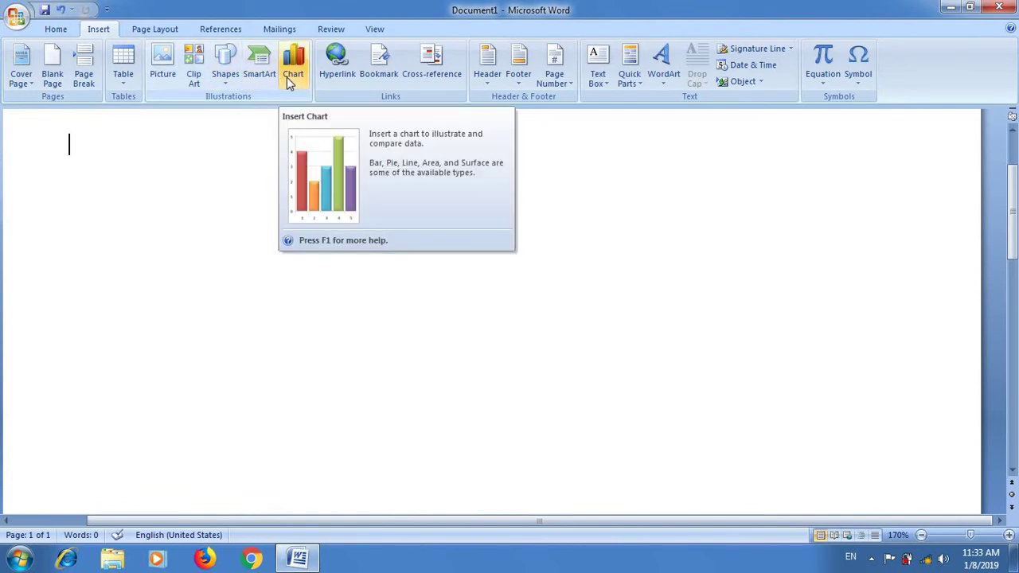
left_click(291, 79)
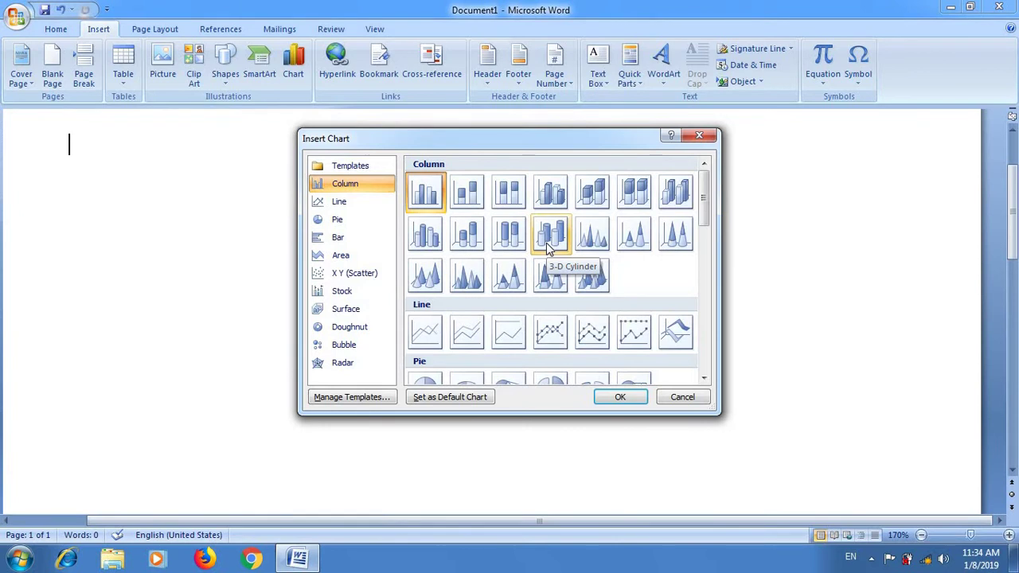
left_click(469, 237)
left_click(468, 276)
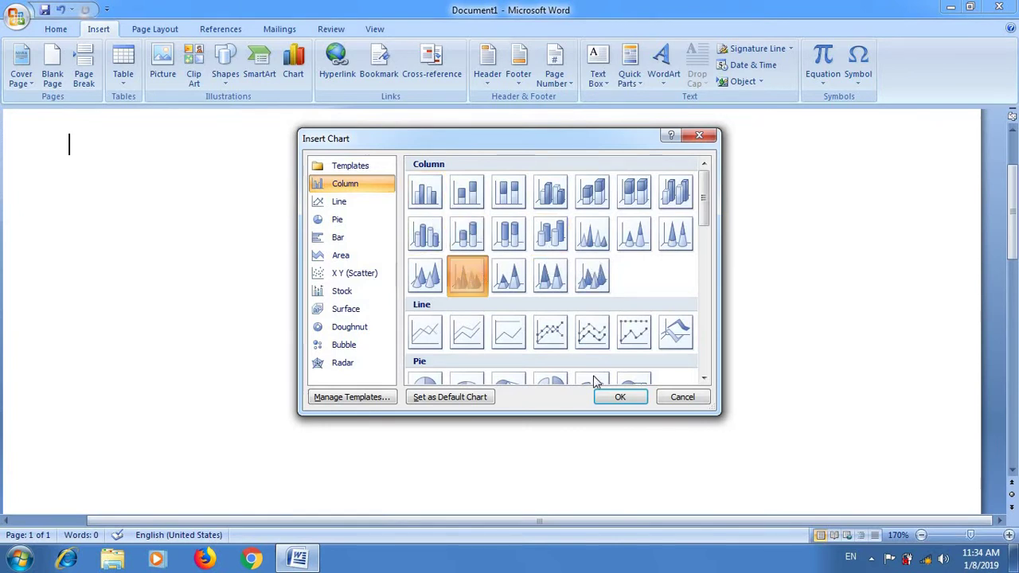
left_click(619, 396)
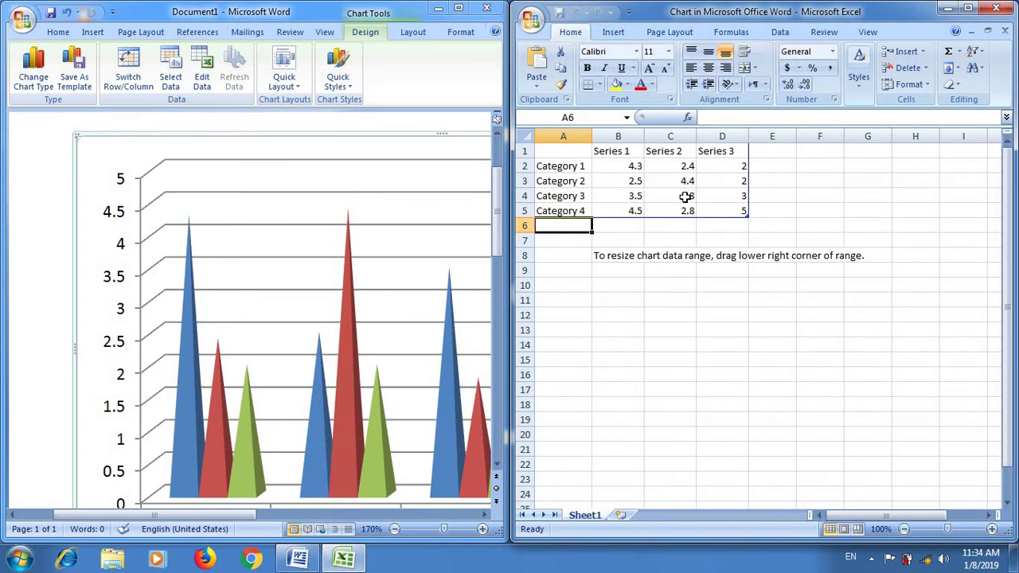
Set cell C4 (Category 3, Series 2) to 2, then return to Word maximized.
left_click(685, 196)
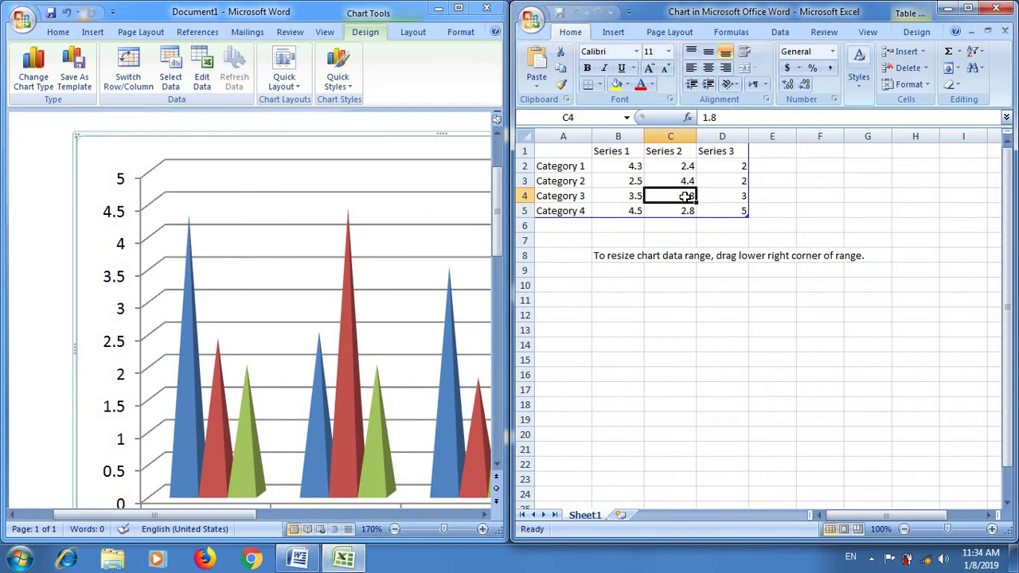
type("8")
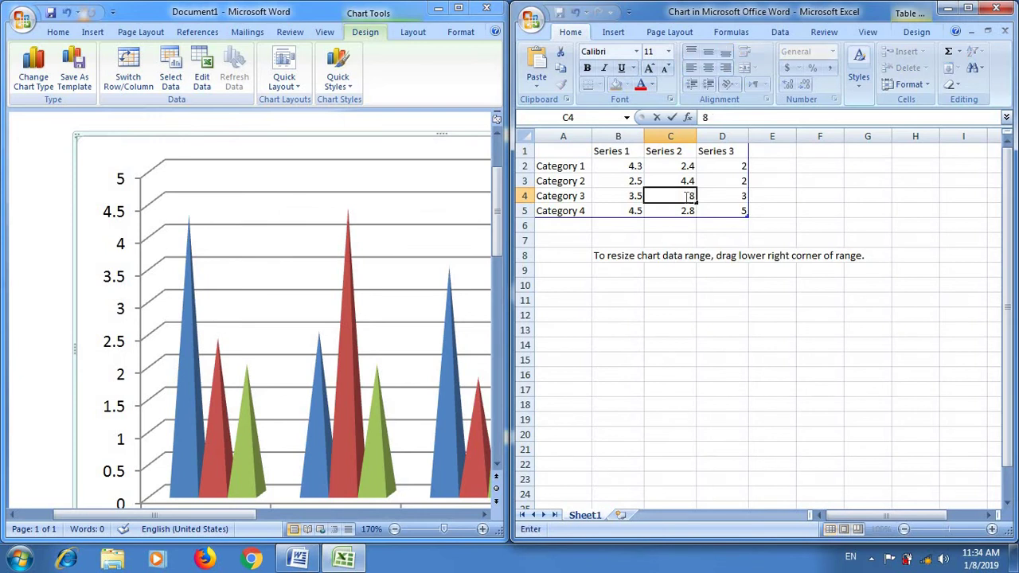
key("Return")
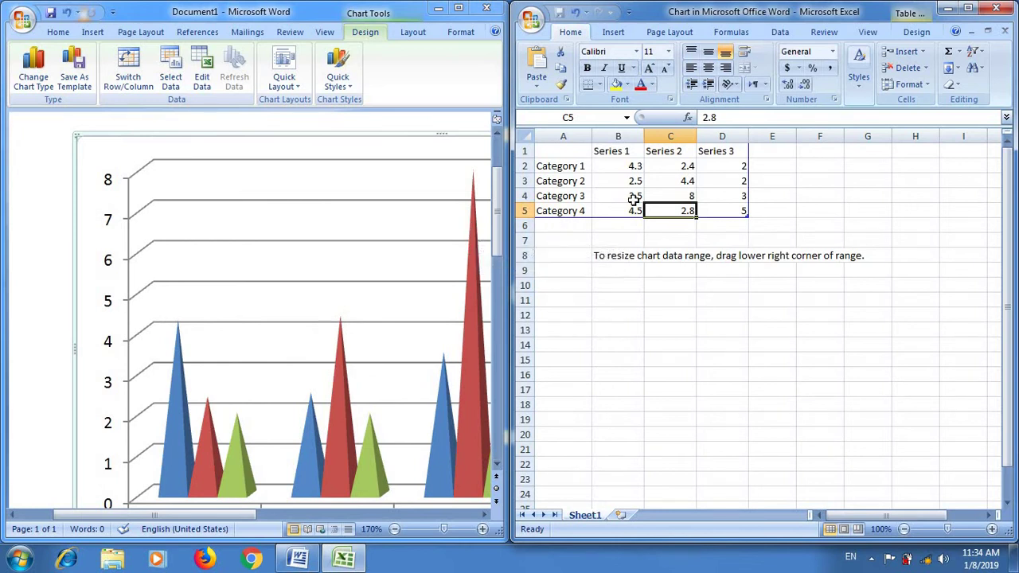
left_click(689, 197)
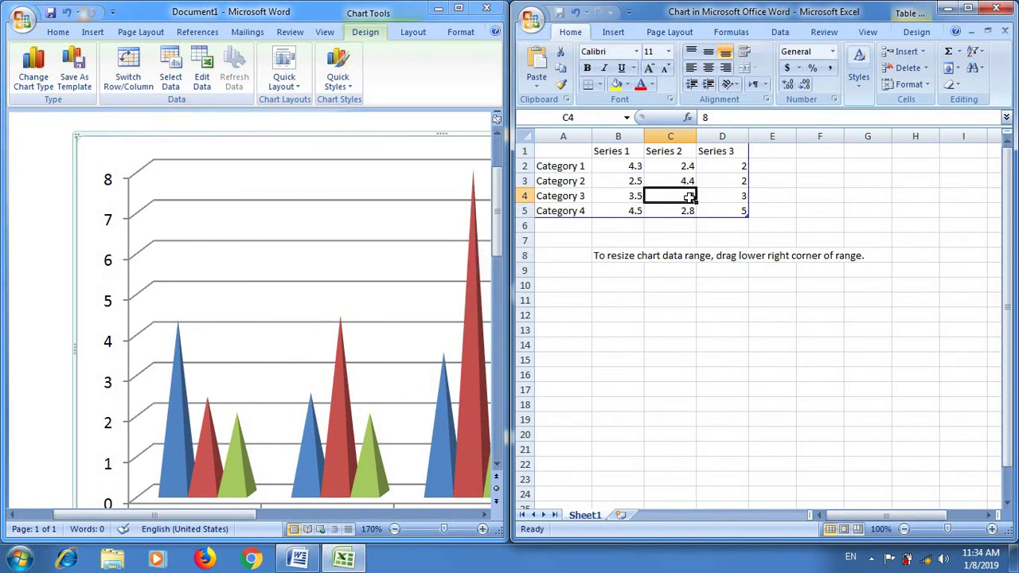
type("2")
left_click(710, 202)
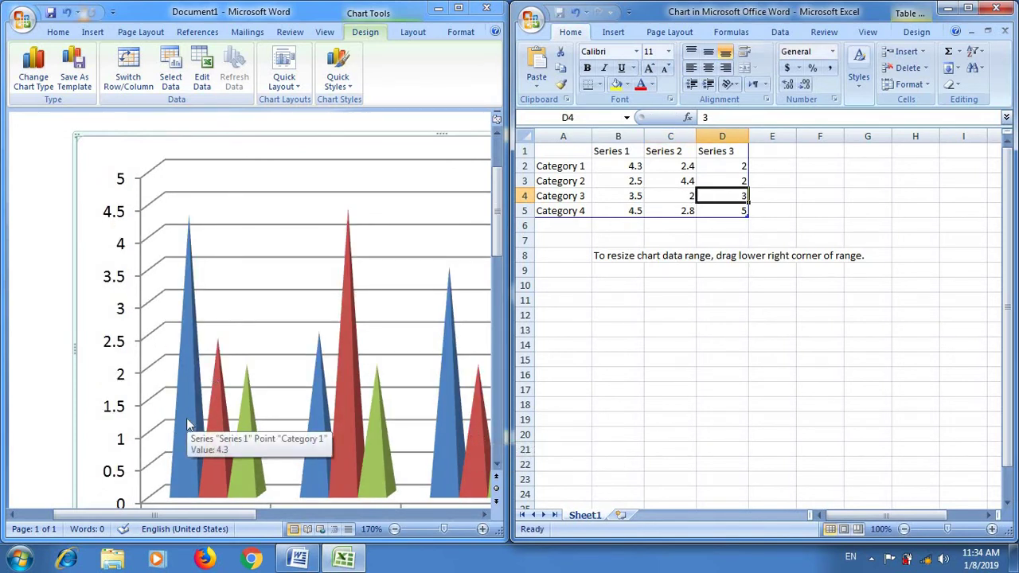
left_click(460, 10)
left_click(460, 10)
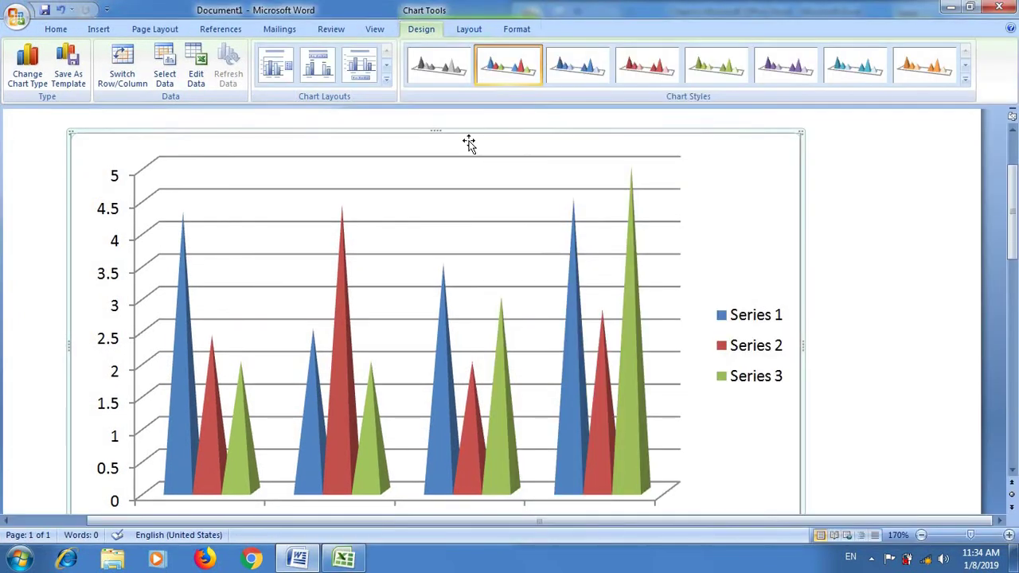
Delete the pyramid chart, paste the Cache memory text, and select its heading line.
left_click(470, 143)
key("Delete")
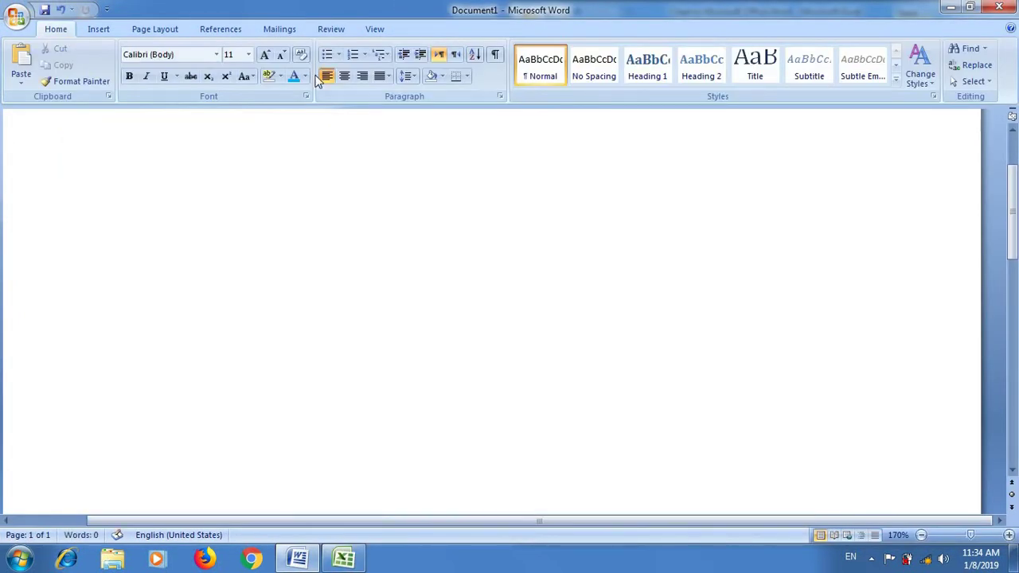
left_click(99, 30)
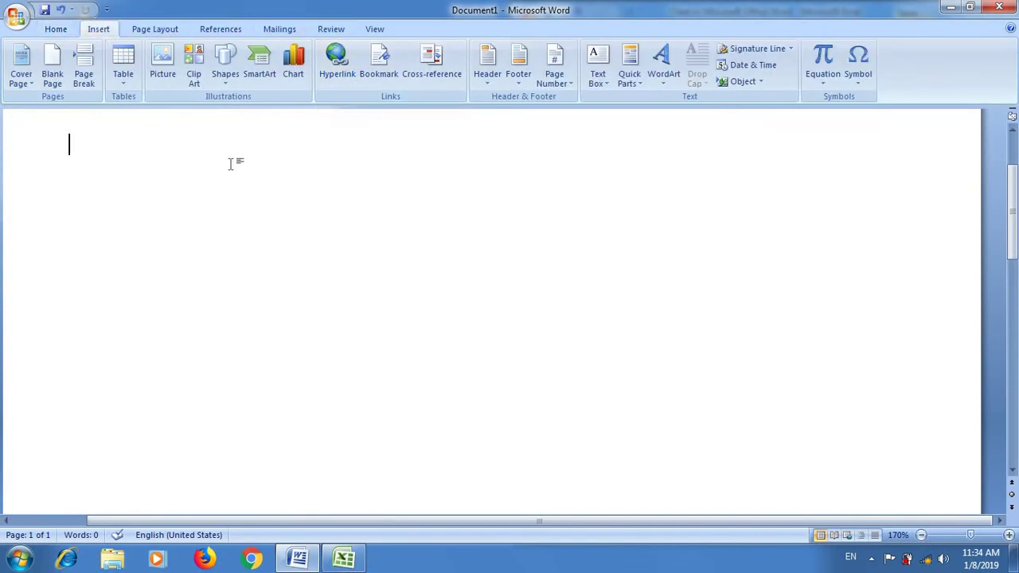
key("ctrl+v")
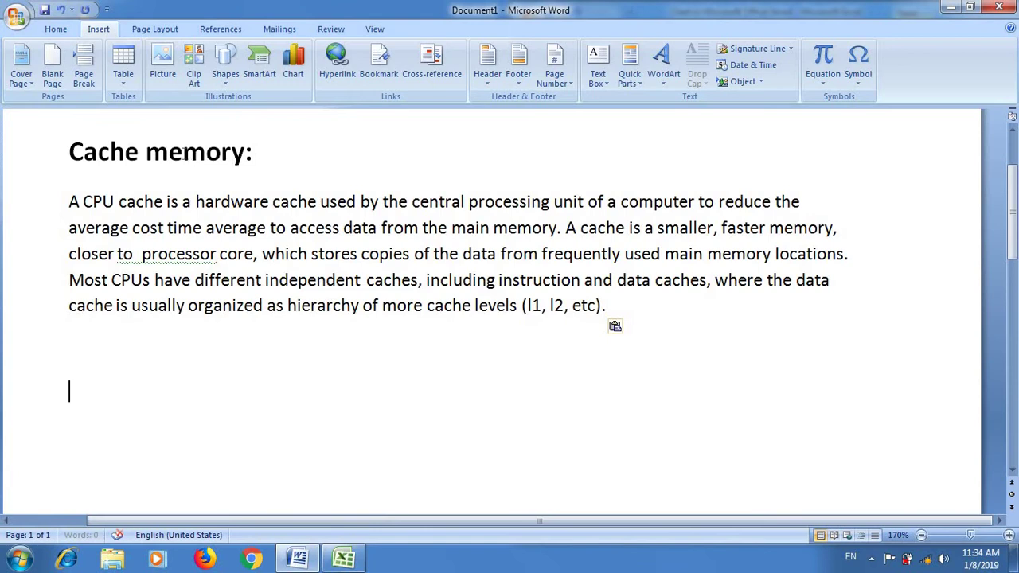
double_click(184, 151)
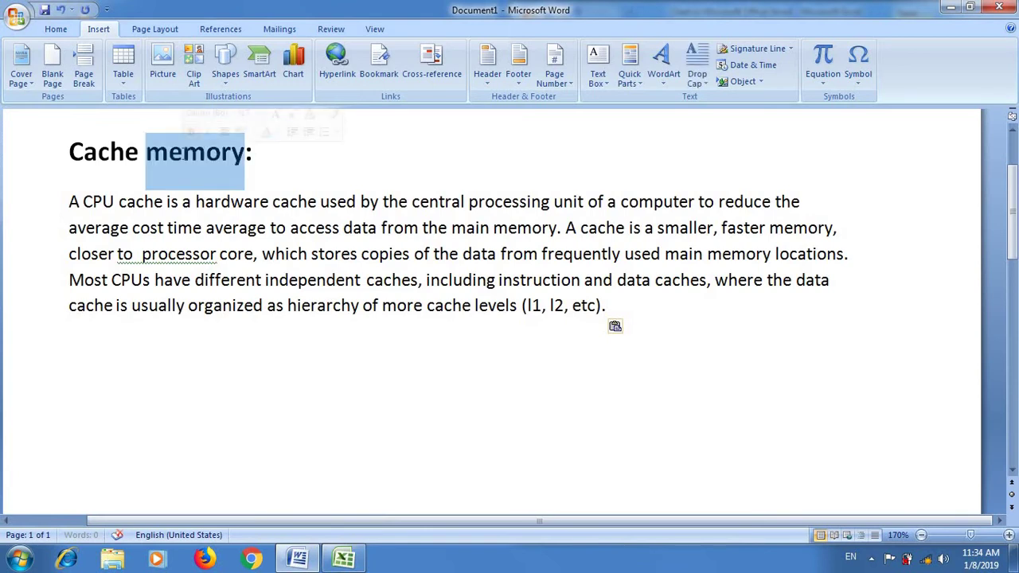
triple_click(159, 151)
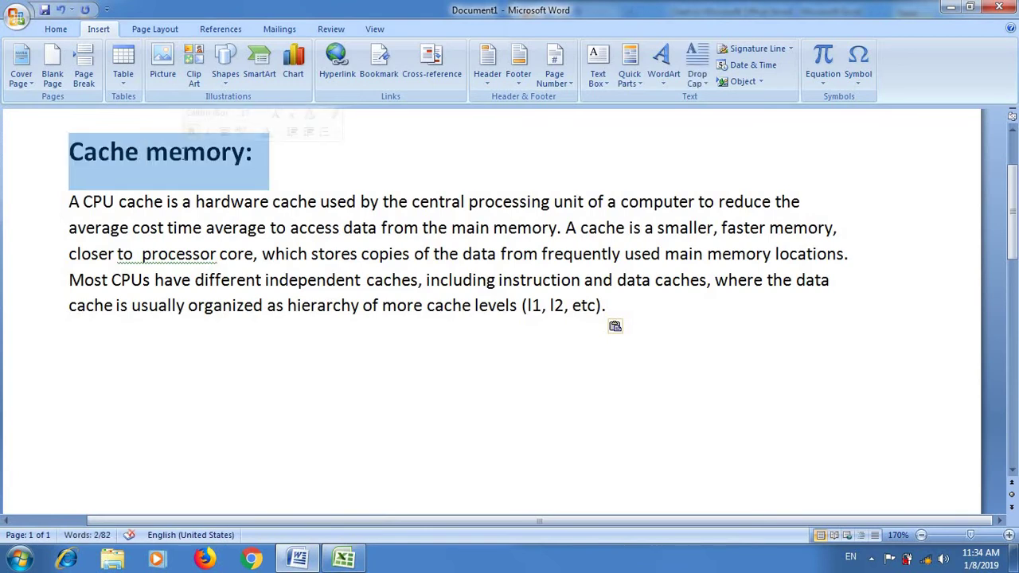
Hyperlink the Cache memory heading to the Desktop picture SOFT SIDNH.jpg.
left_click(343, 78)
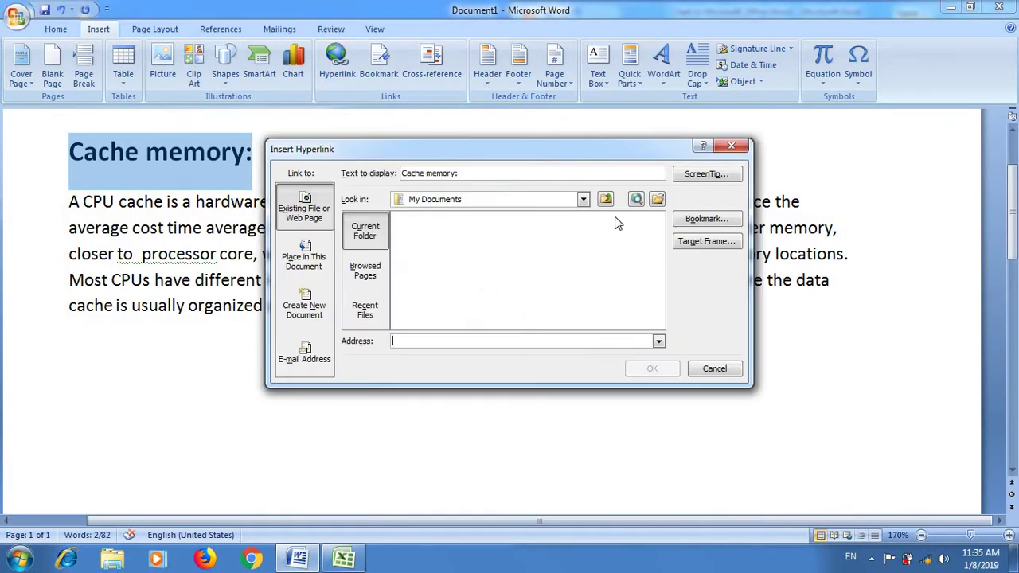
left_click(583, 202)
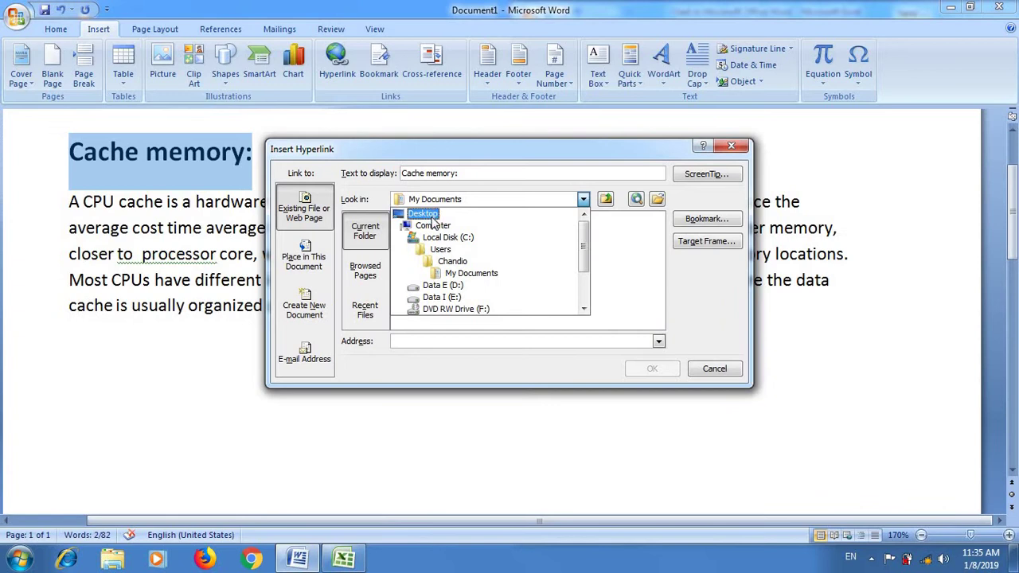
left_click(430, 215)
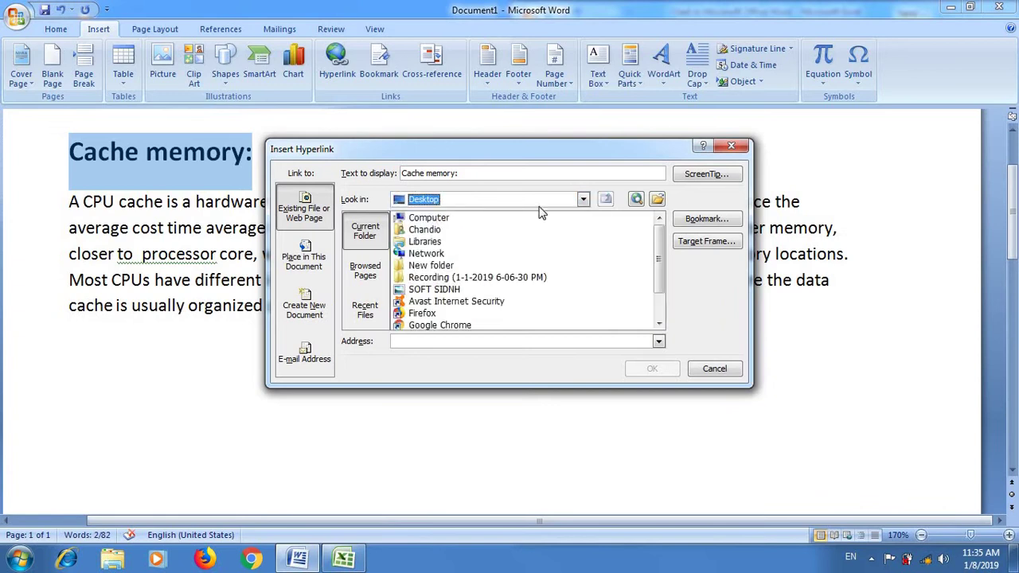
left_click(435, 220)
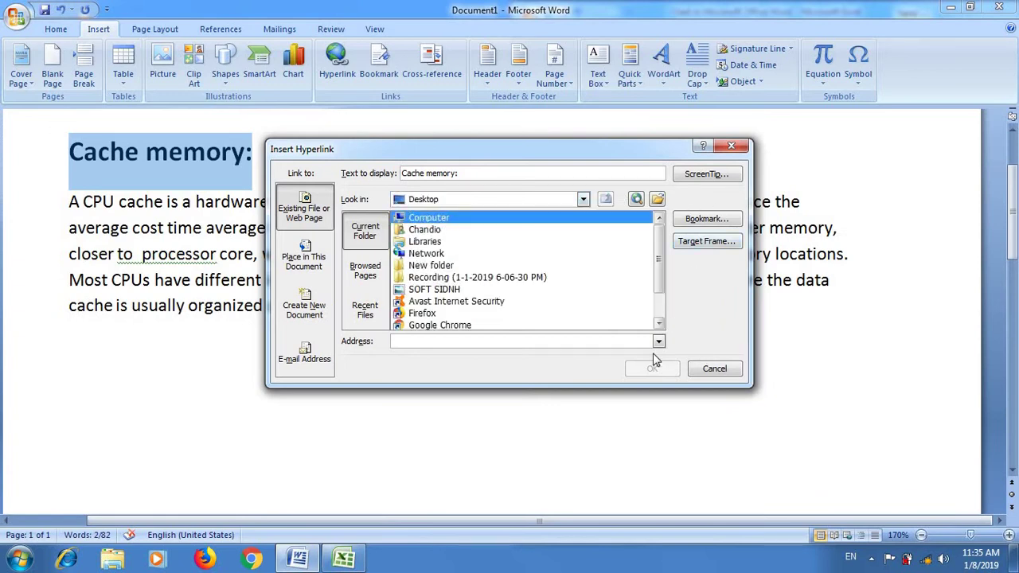
left_click(448, 291)
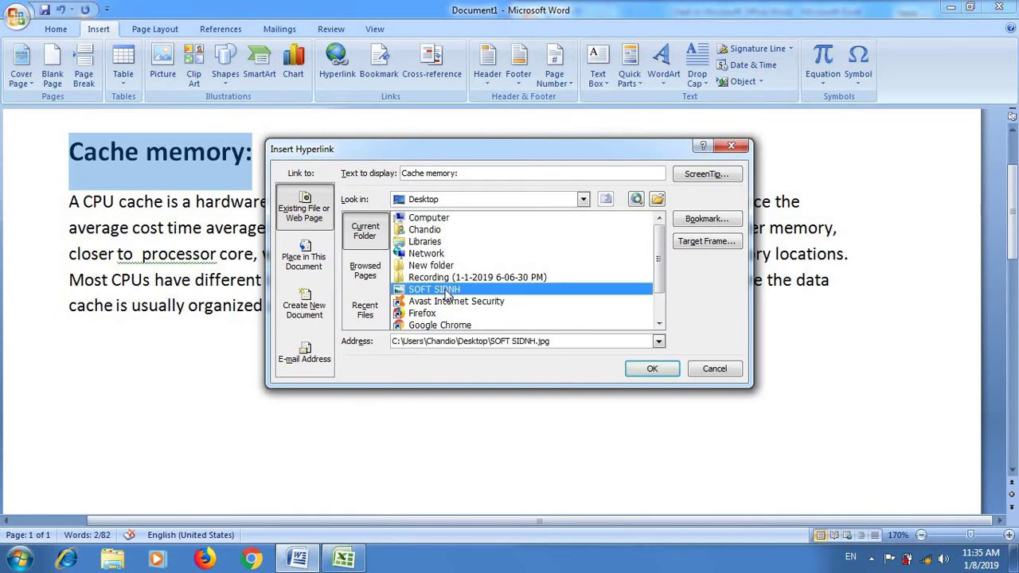
left_click(652, 369)
left_click(290, 230)
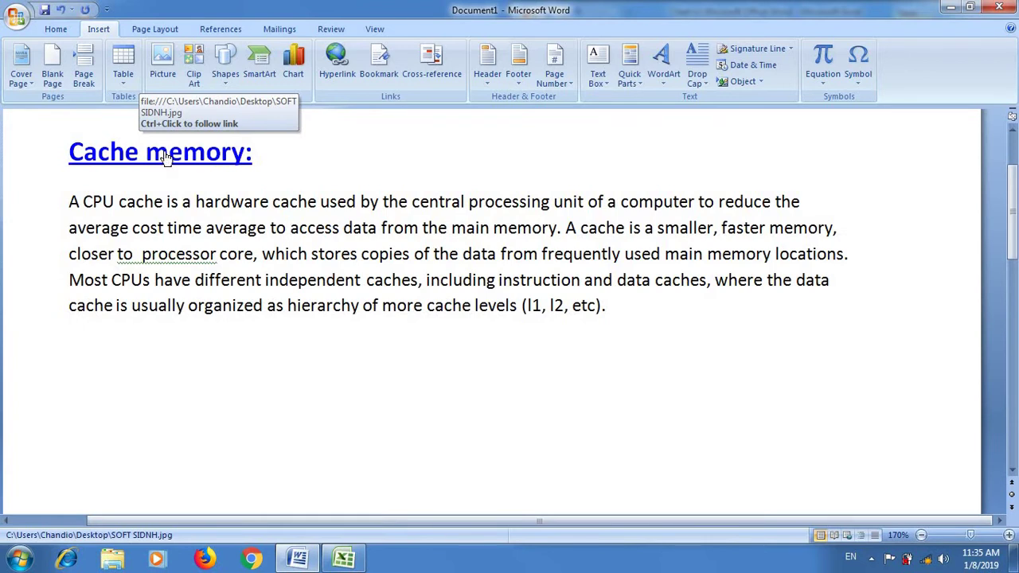
Follow the heading's link, confirm the security prompt, and bring the opened browser forward.
left_click(166, 157, "ctrl")
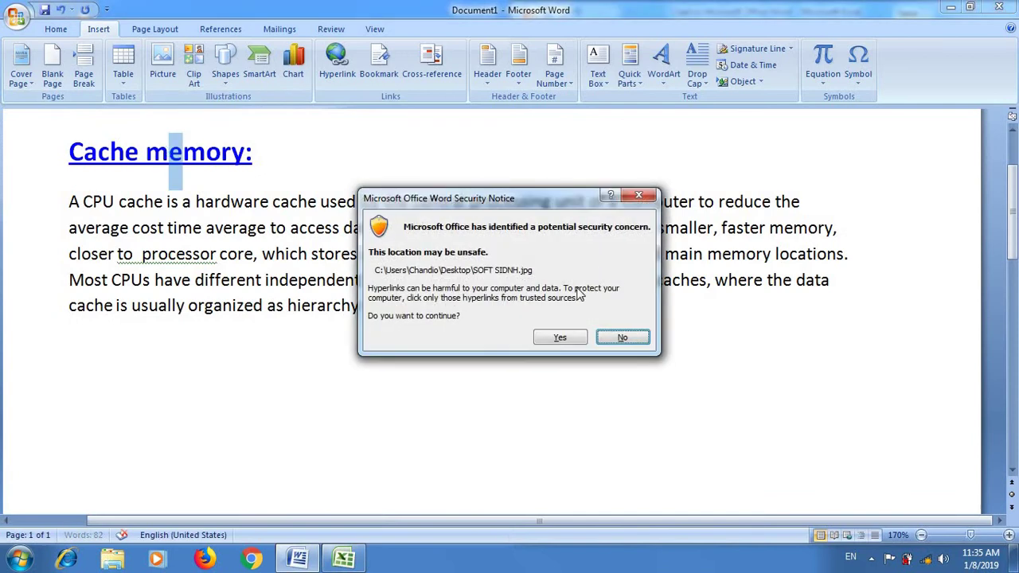
left_click(559, 339)
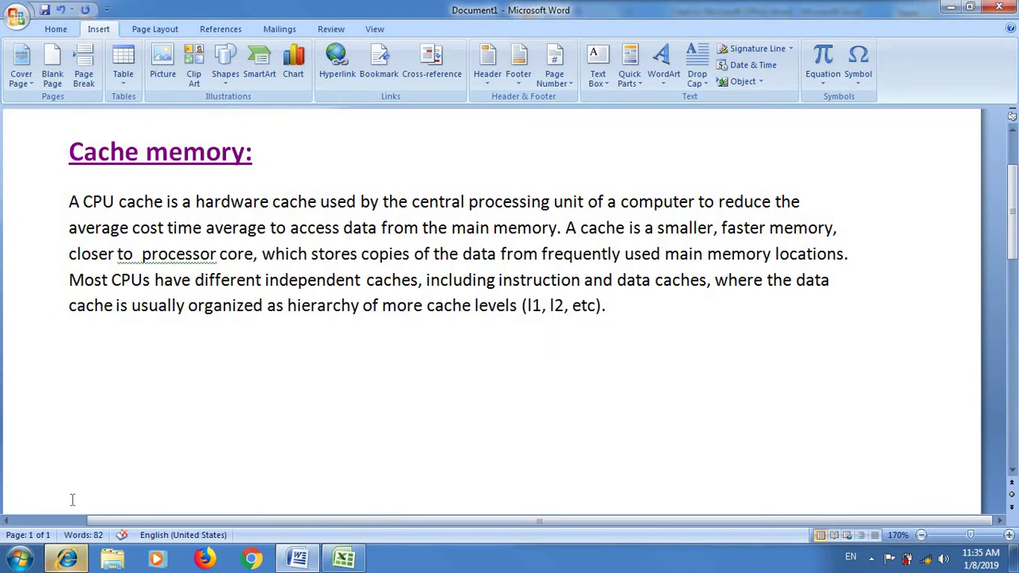
left_click(68, 562)
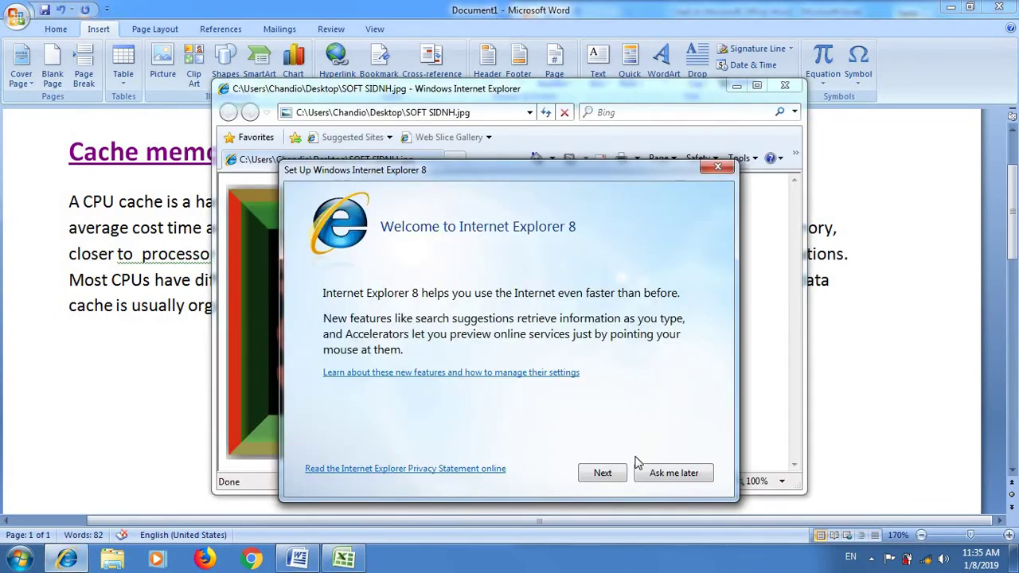
Dismiss IE8's setup prompt, toggle the SINDH SOFT STUDIO image size, then close Internet Explorer.
left_click(717, 166)
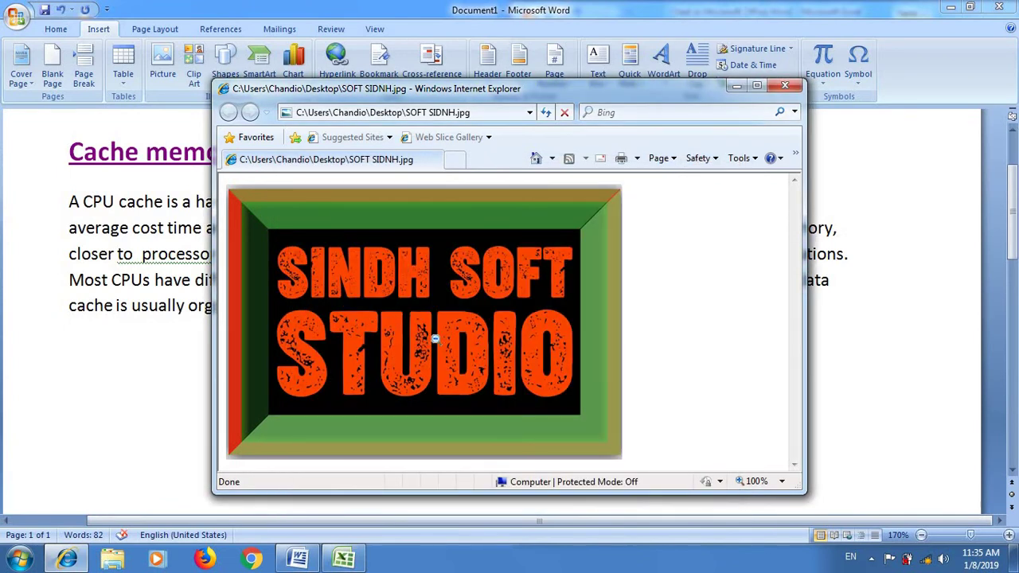
left_click(435, 339)
left_click(432, 339)
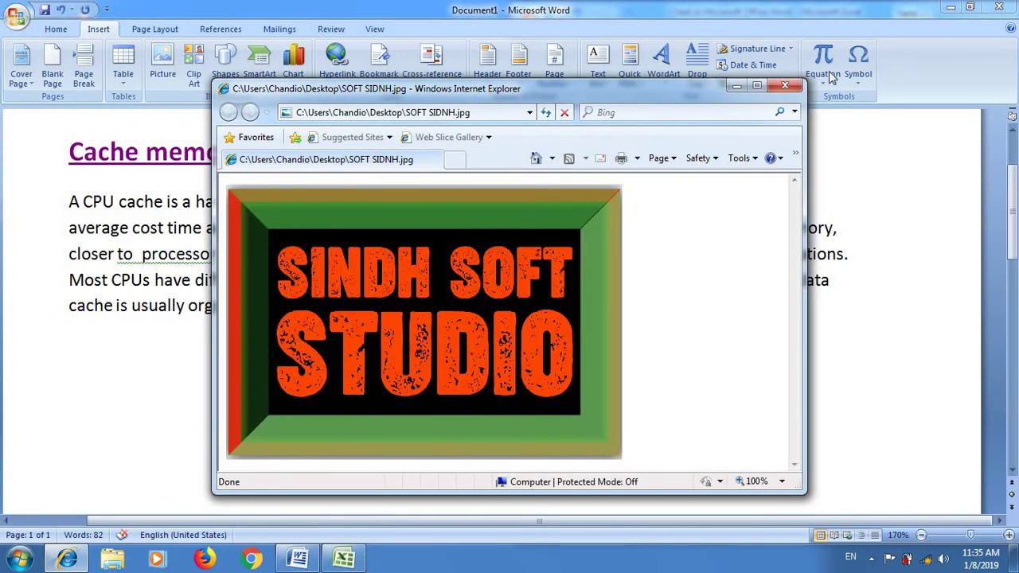
left_click(785, 86)
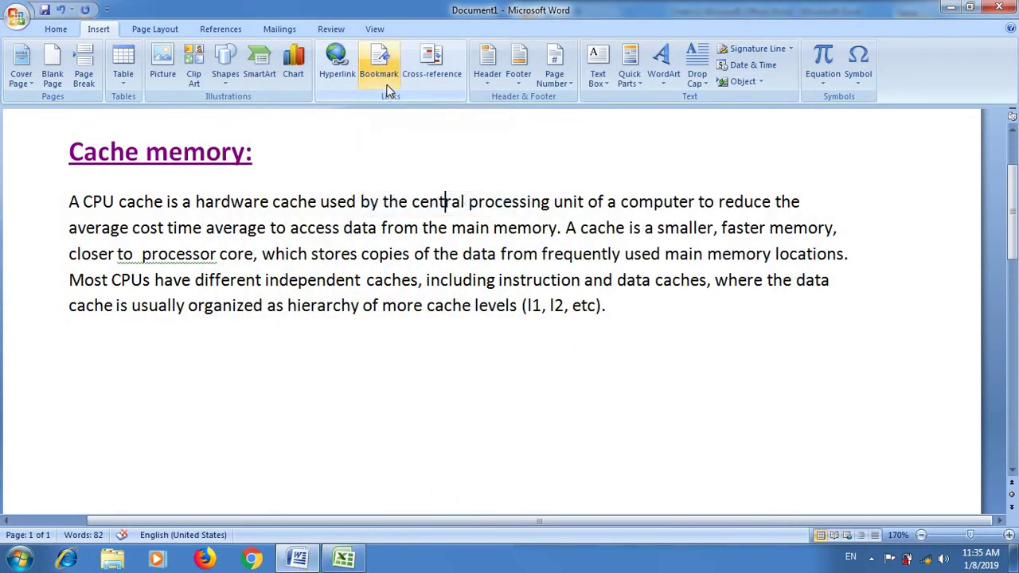
Add a bookmark named 'a' on the word 'instruction'.
double_click(537, 280)
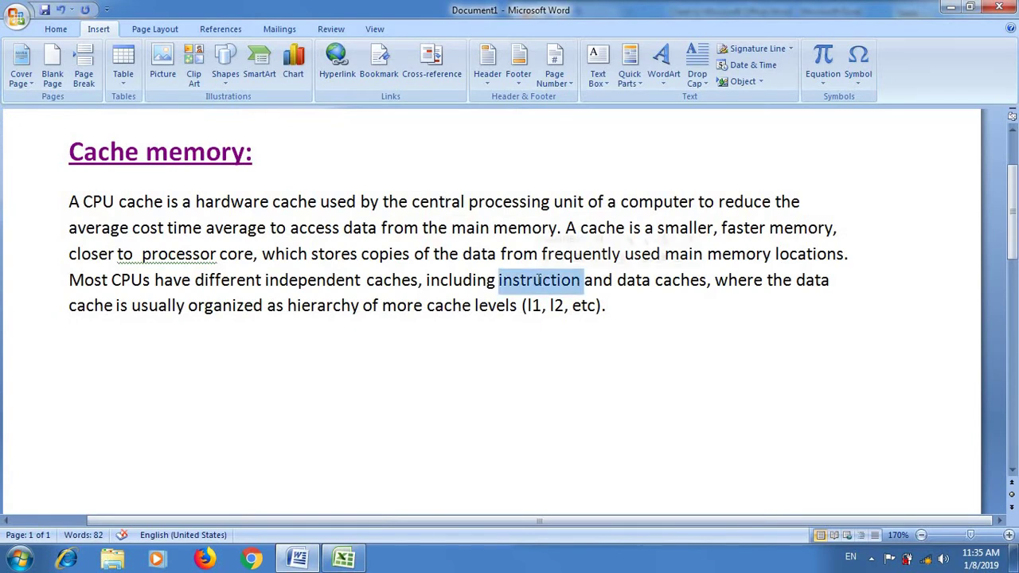
left_click(379, 67)
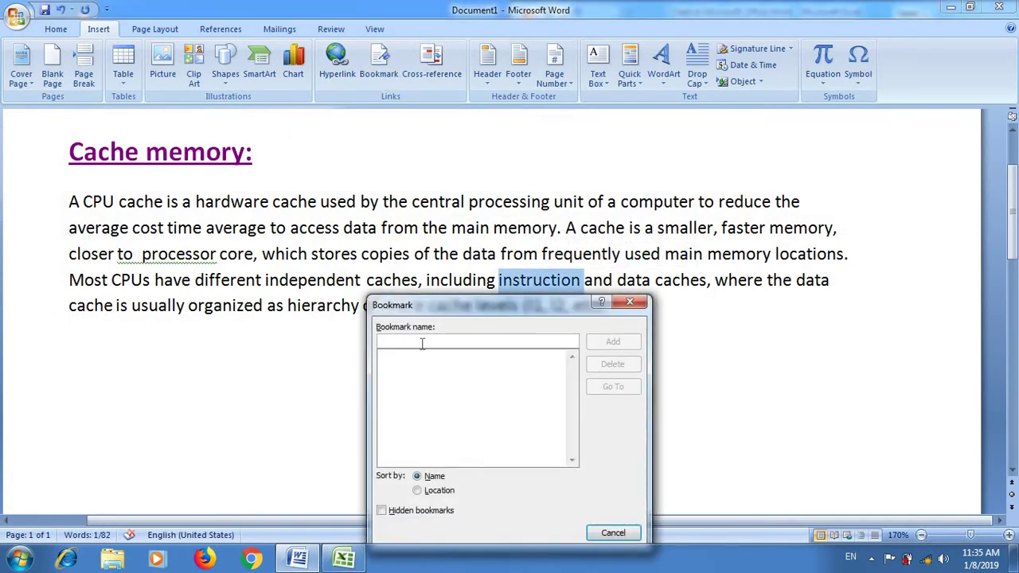
type("a")
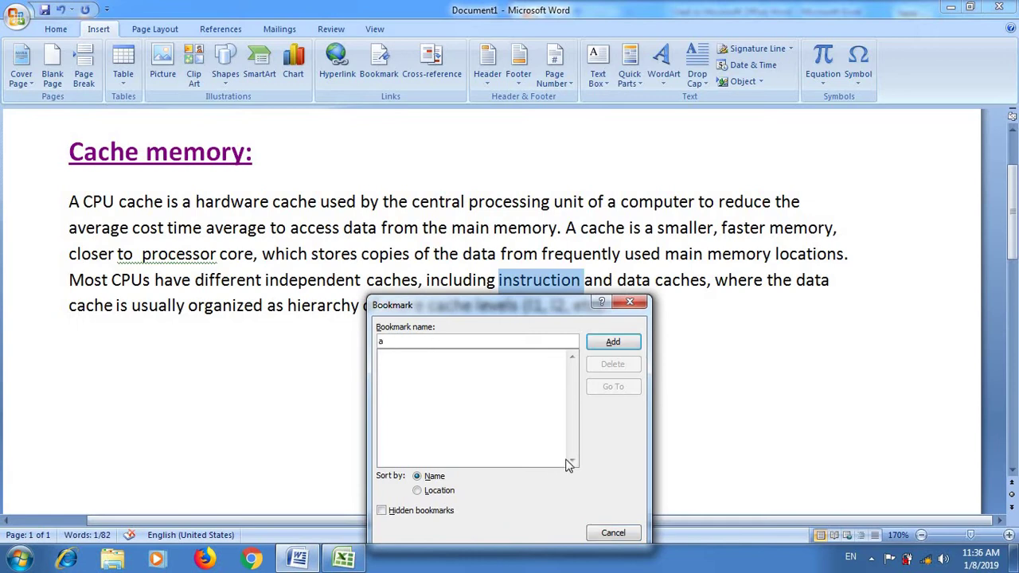
left_click(616, 346)
Use Go To in the Bookmark dialog to jump back to bookmark 'a'.
left_click(326, 305)
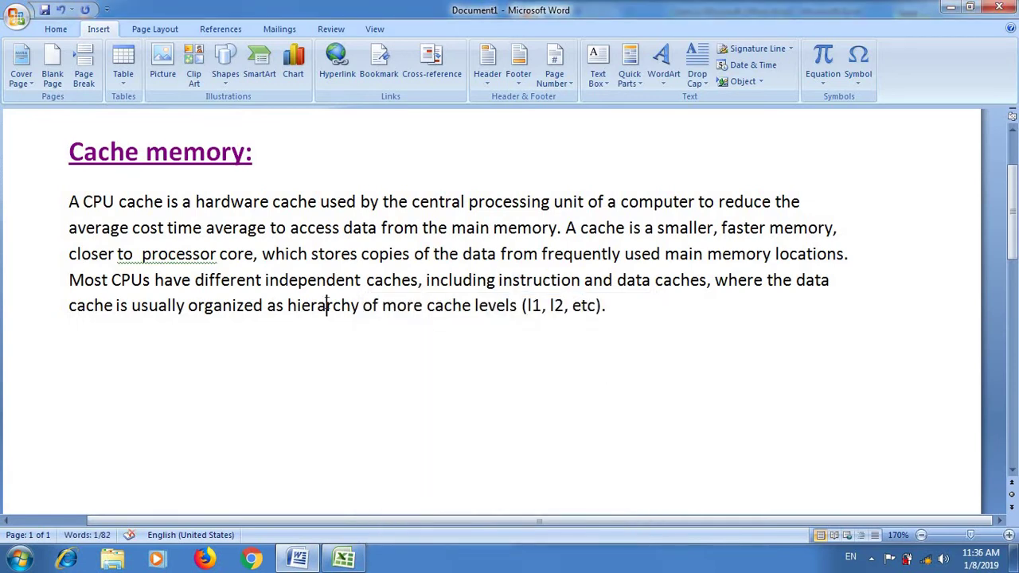
left_click(379, 68)
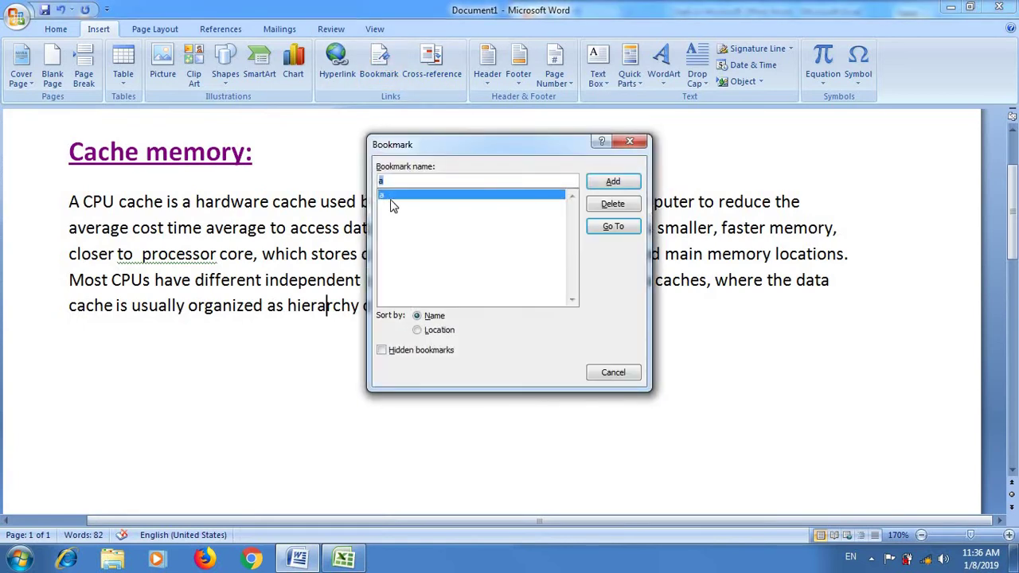
left_click(614, 227)
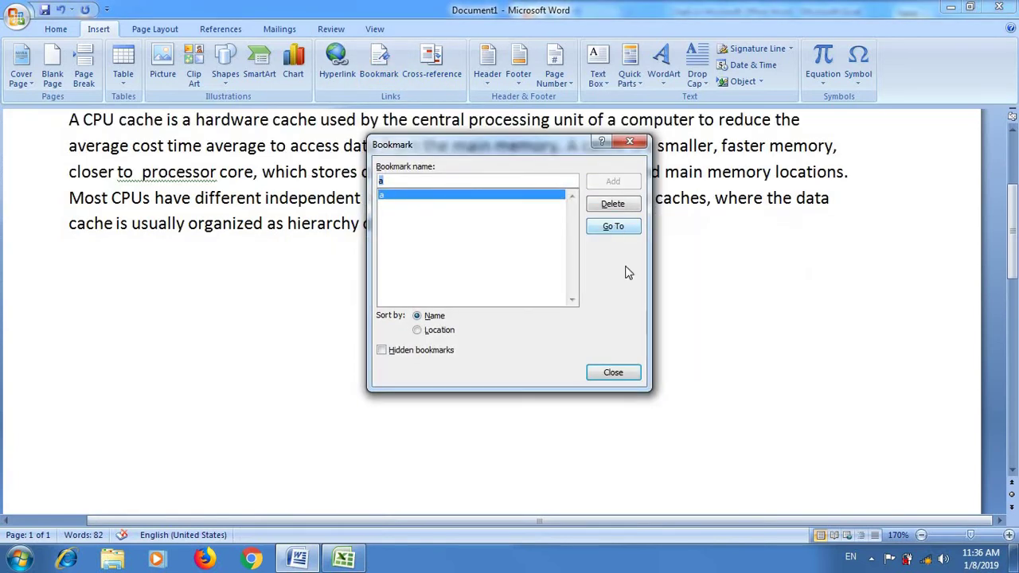
left_click(613, 374)
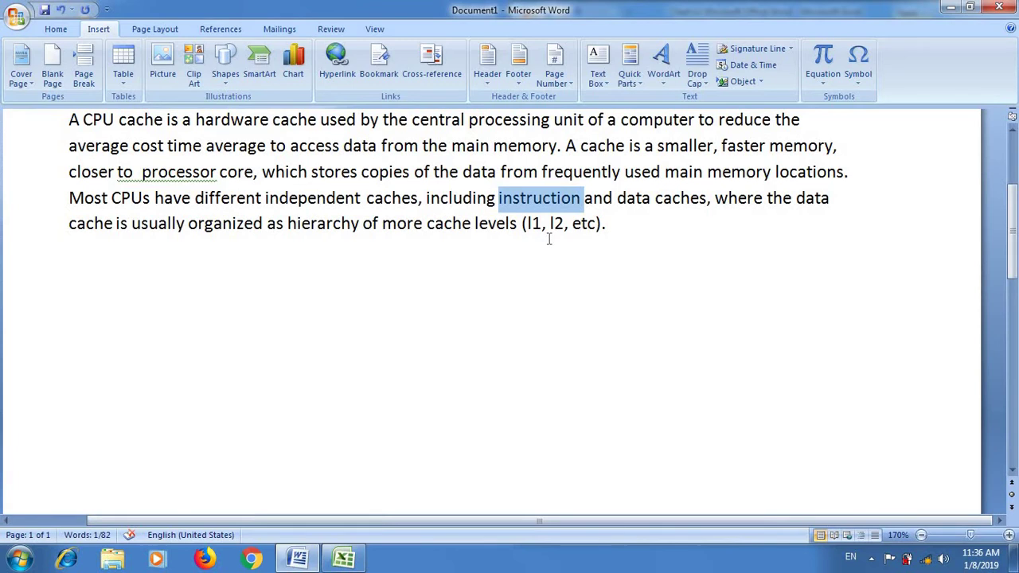
Insert three bookmark-text cross-references to bookmark 'a' after the paragraph's closing 'etc).'.
left_click(629, 227)
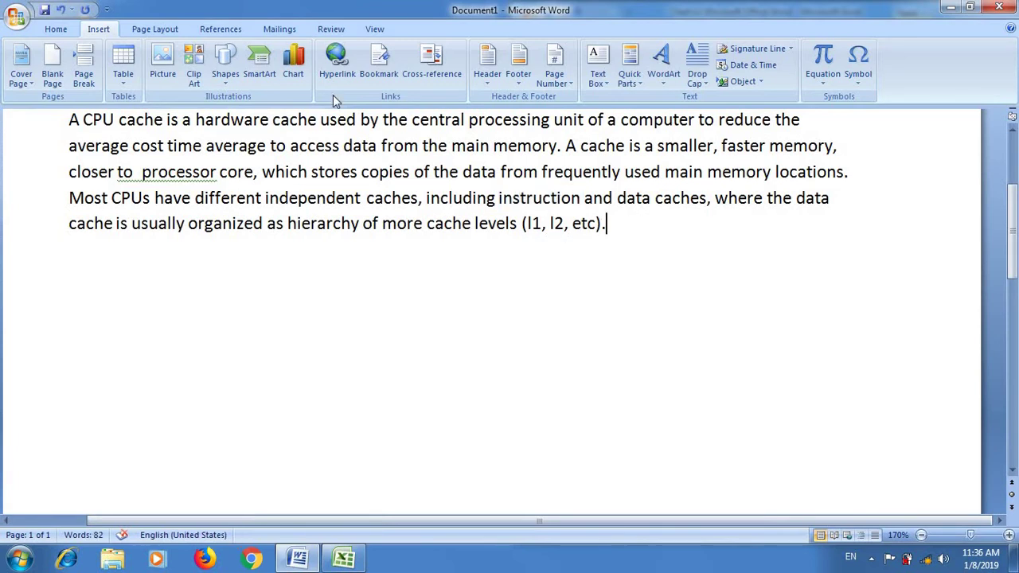
left_click(430, 71)
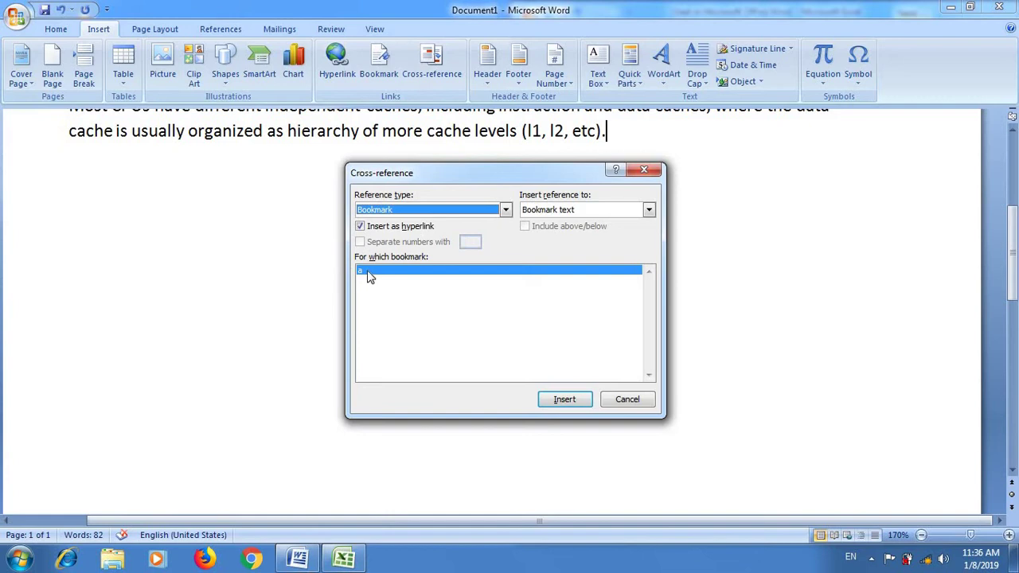
left_click(567, 401)
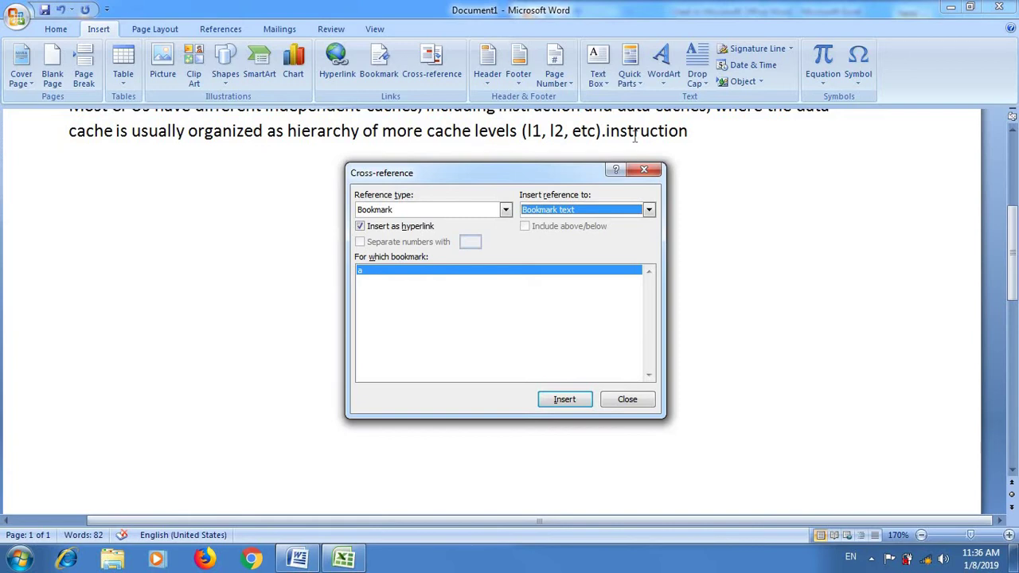
left_click(567, 403)
left_click(567, 403)
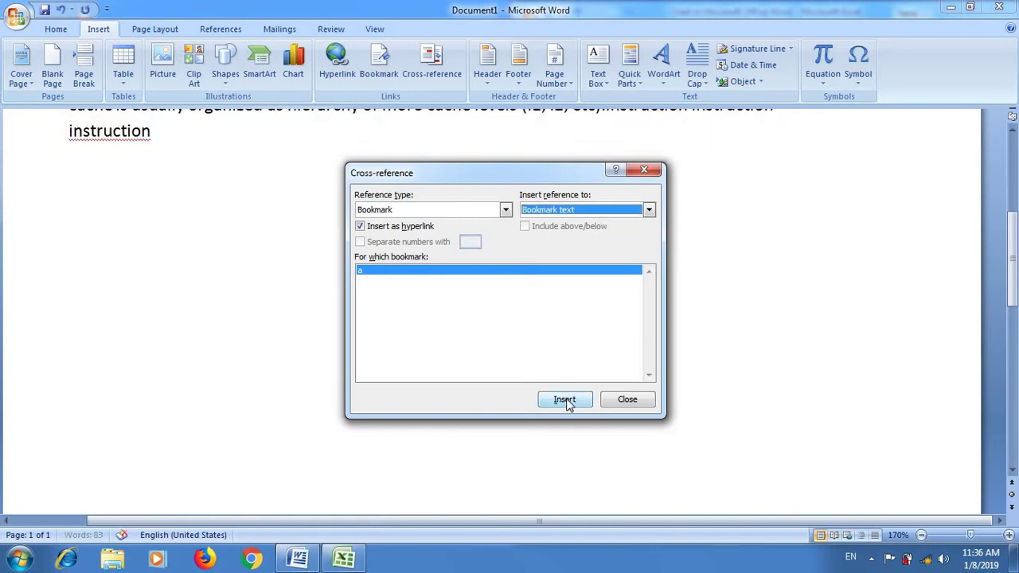
left_click(626, 400)
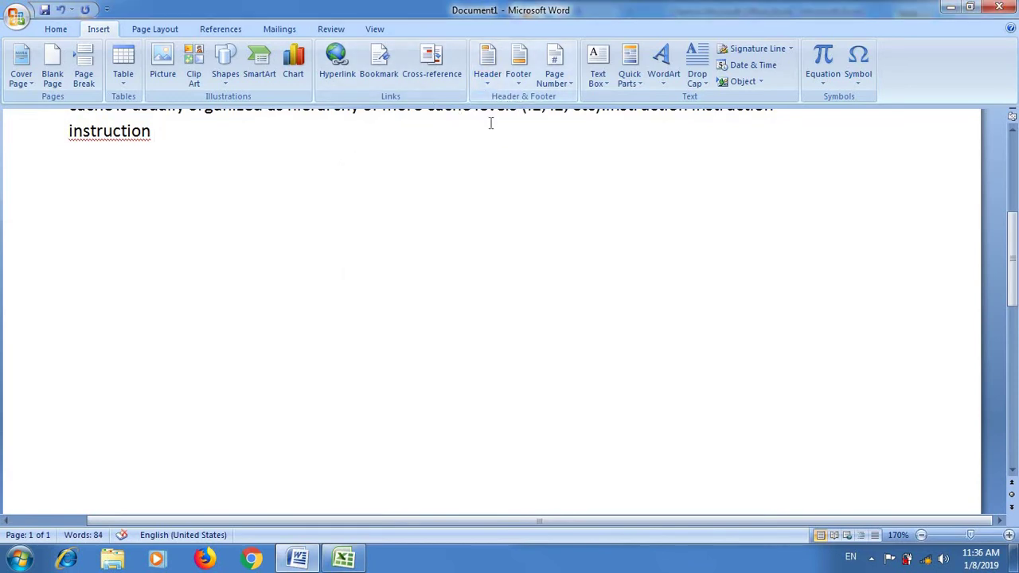
Insert the built-in Alphabet header at the top of the page.
scroll(490, 123, "up", 2)
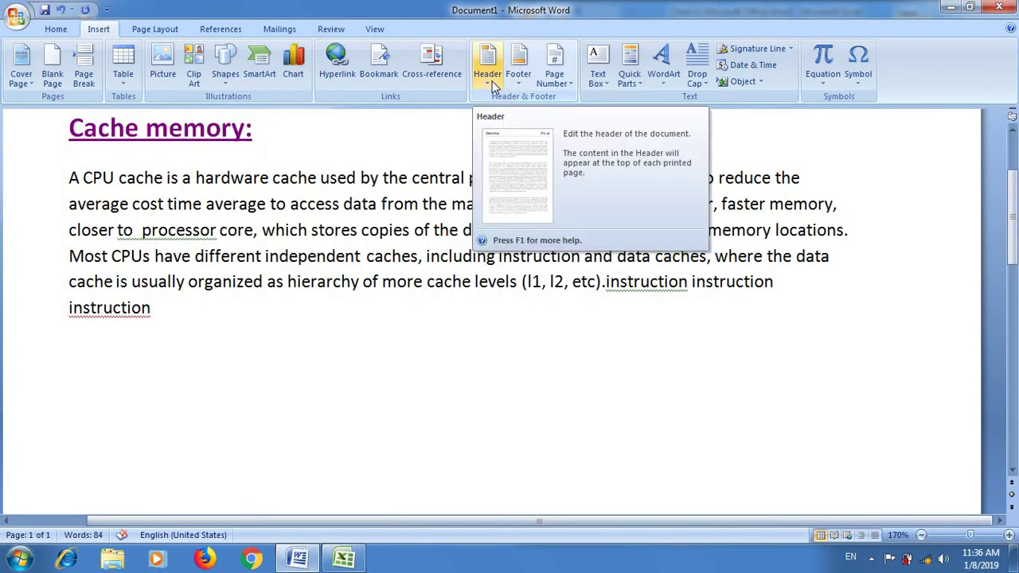
left_click(494, 86)
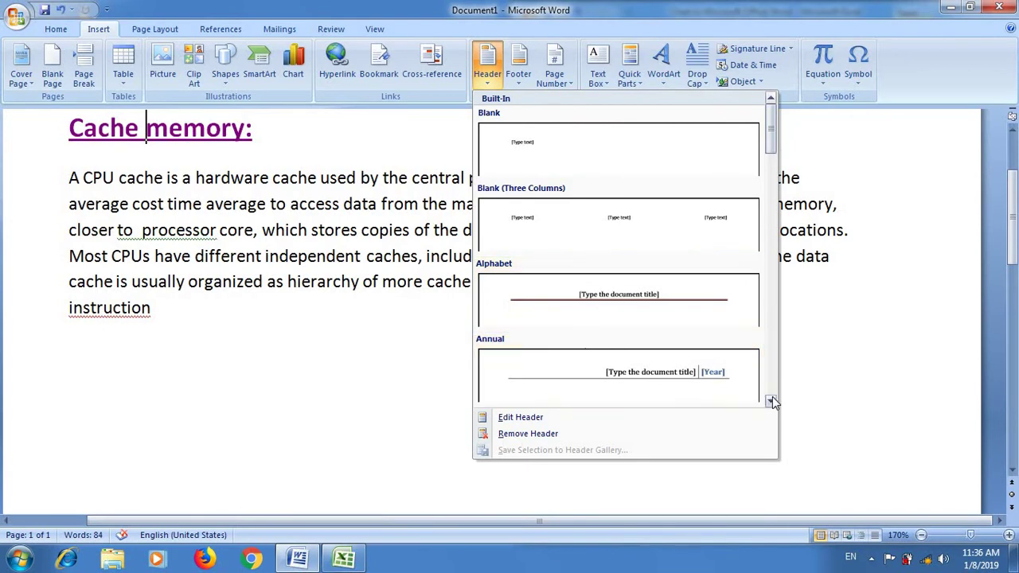
scroll(772, 397, "down", 3)
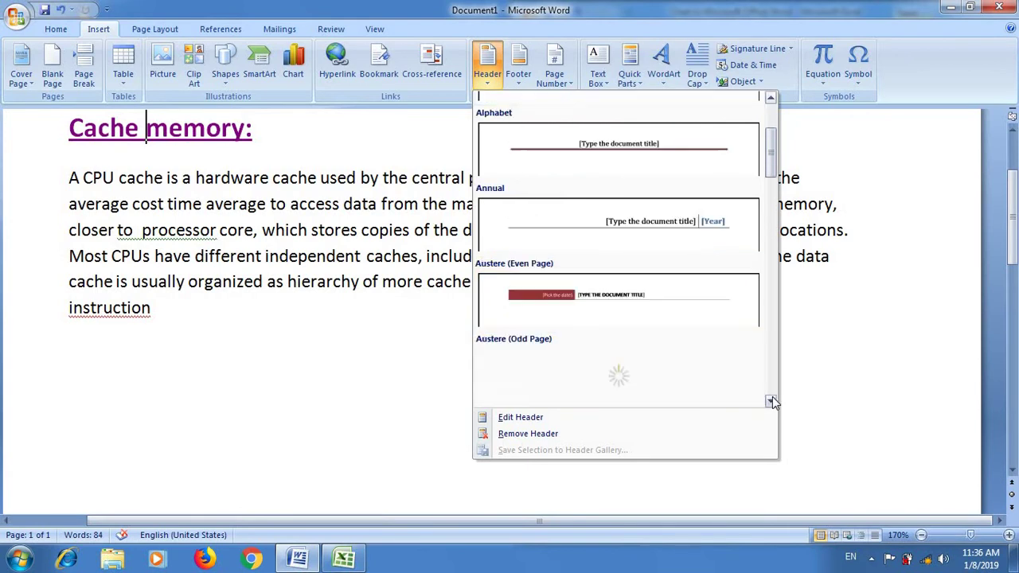
left_click(770, 97)
left_click(770, 97)
left_click(770, 97)
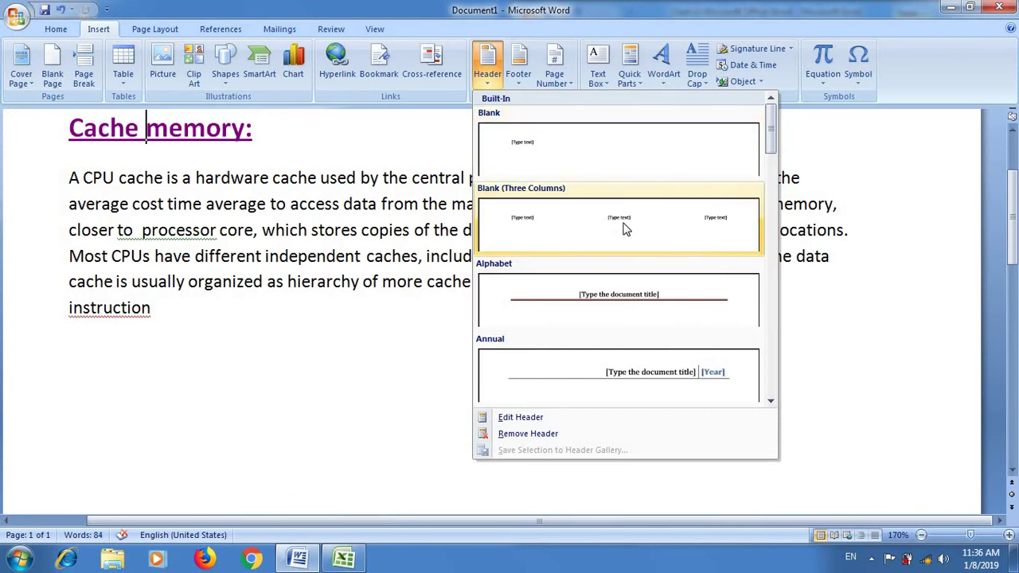
left_click(611, 292)
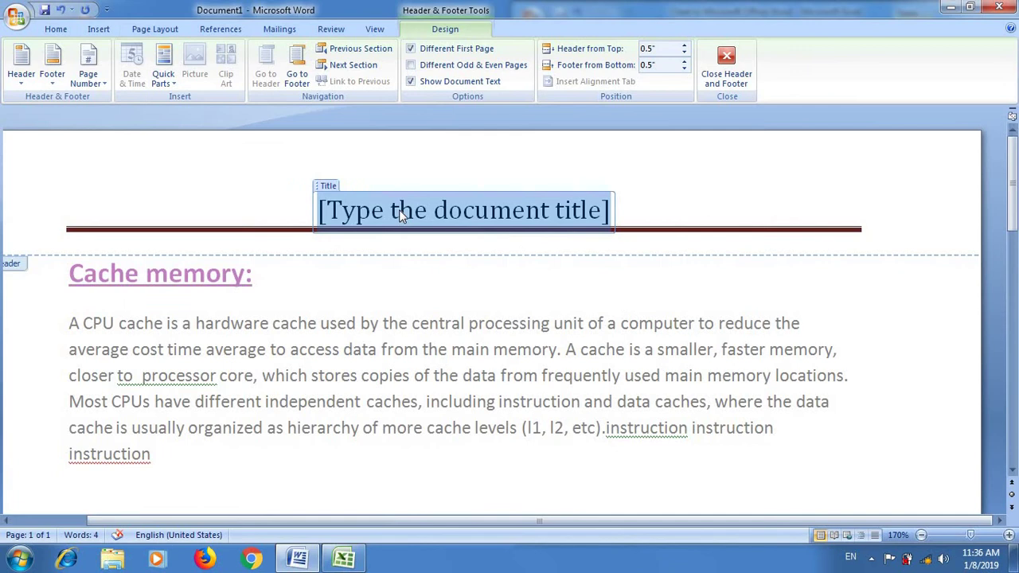
Title the header 'Sindh soft studio' and leave header editing.
type("sim")
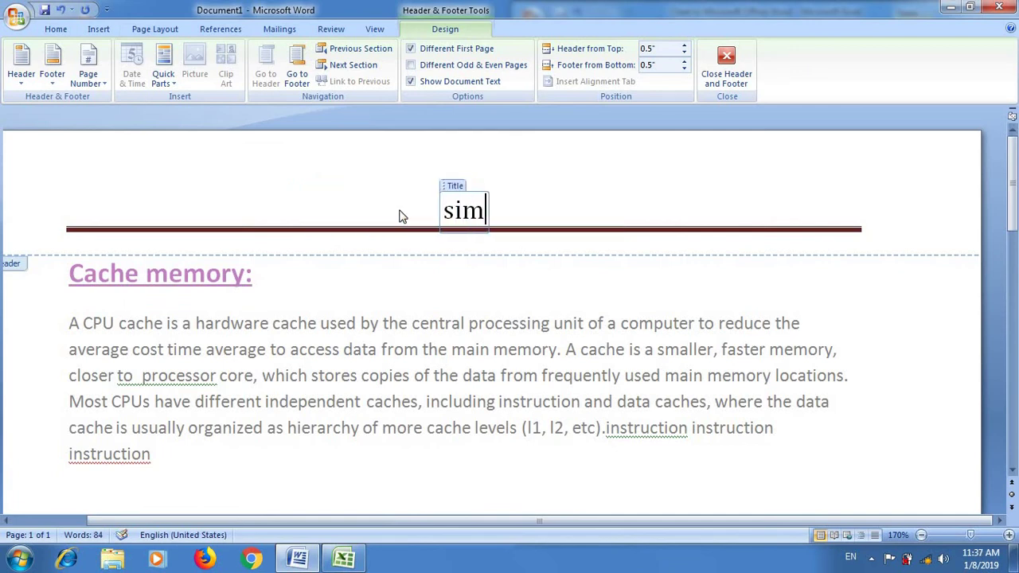
key("BackSpace")
type("nd")
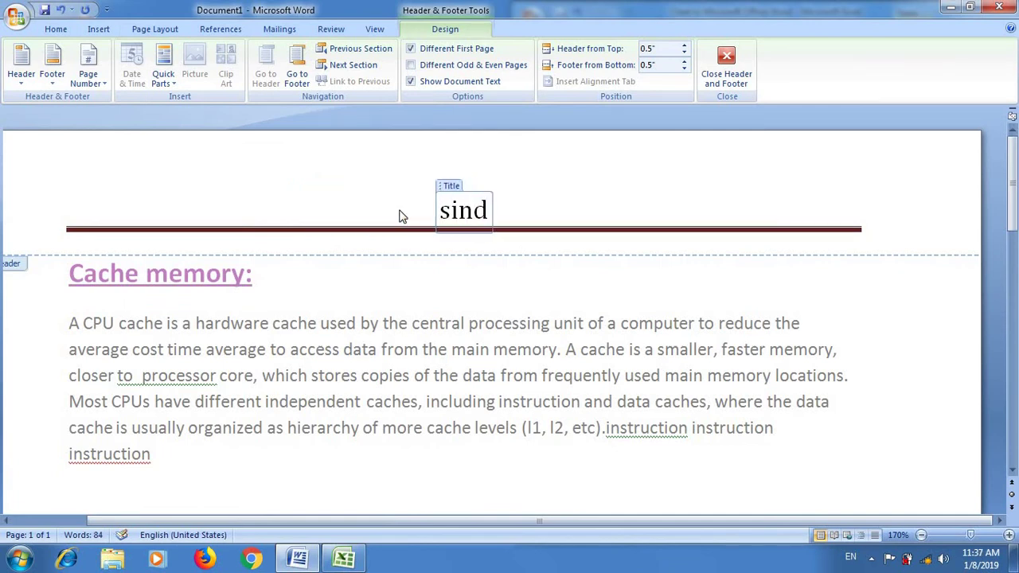
type("h so")
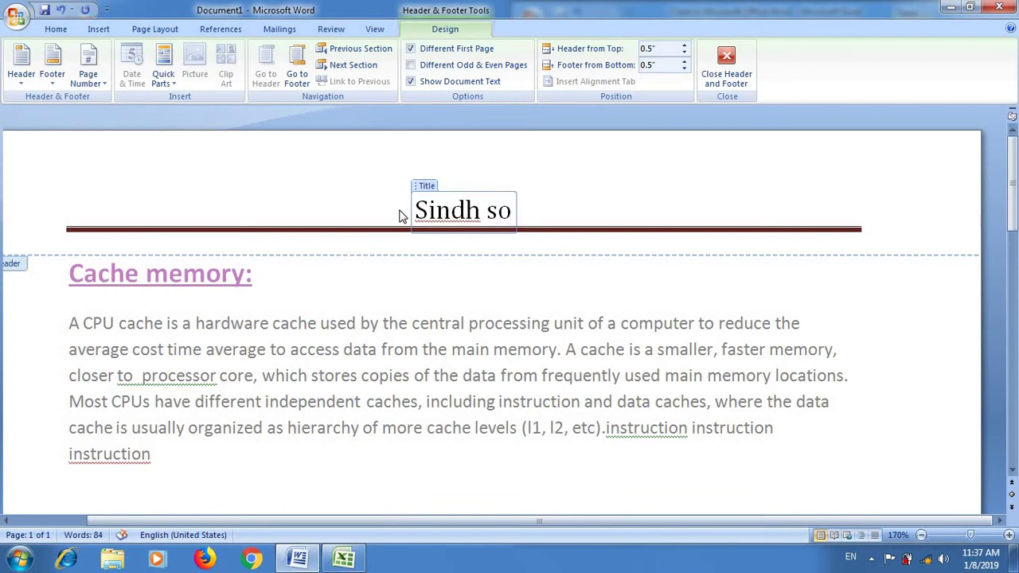
type("ft stu")
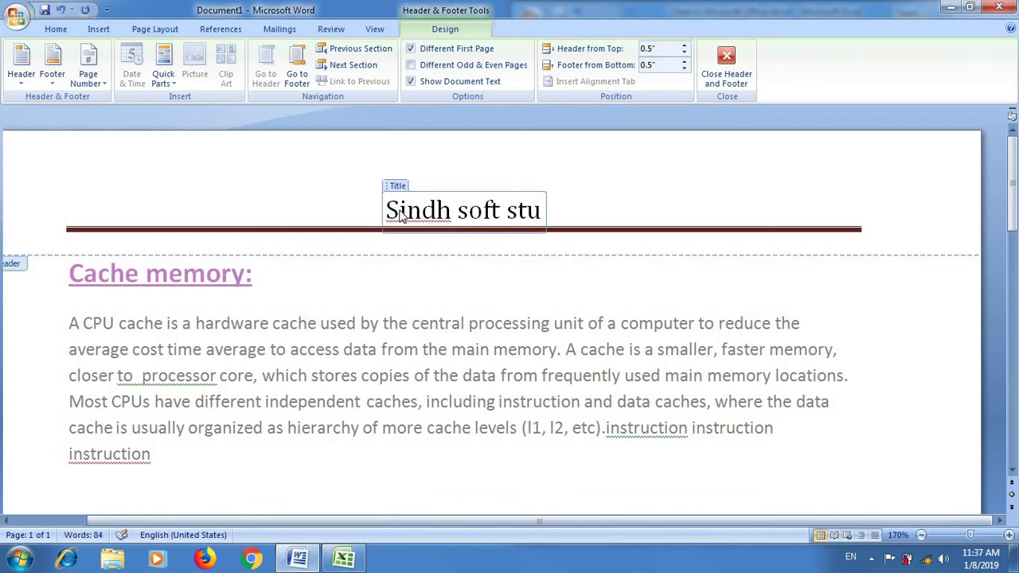
type("dio")
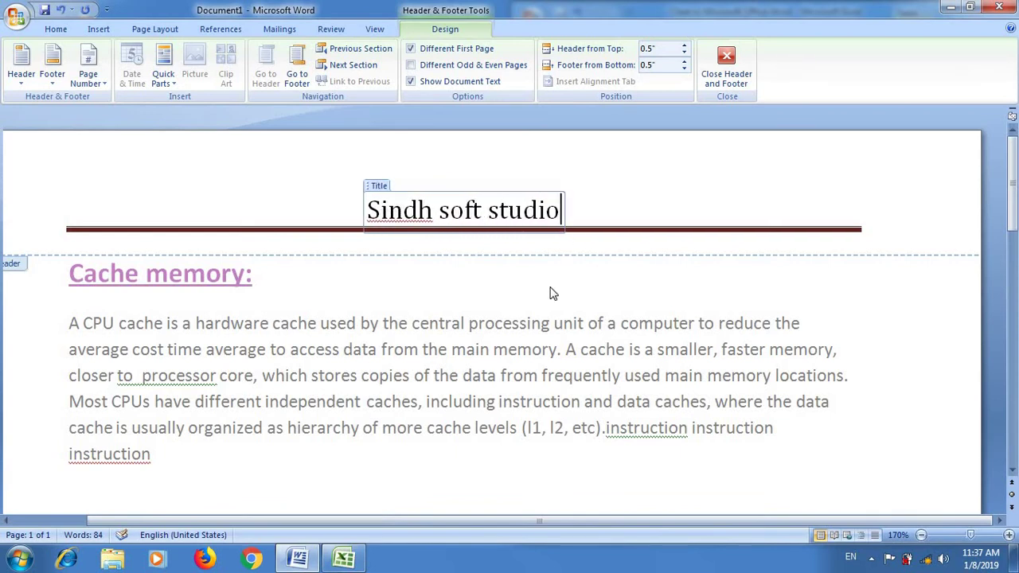
key("Escape")
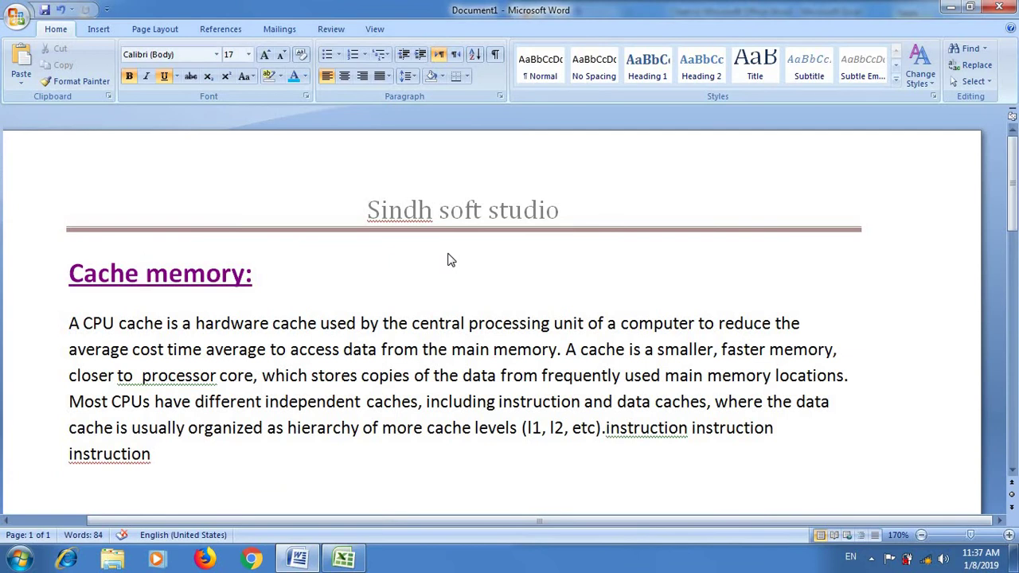
Insert the Alphabet footer, fill its placeholder with an 'Edited by' credit and the editor's name, and exit the footer.
left_click(99, 30)
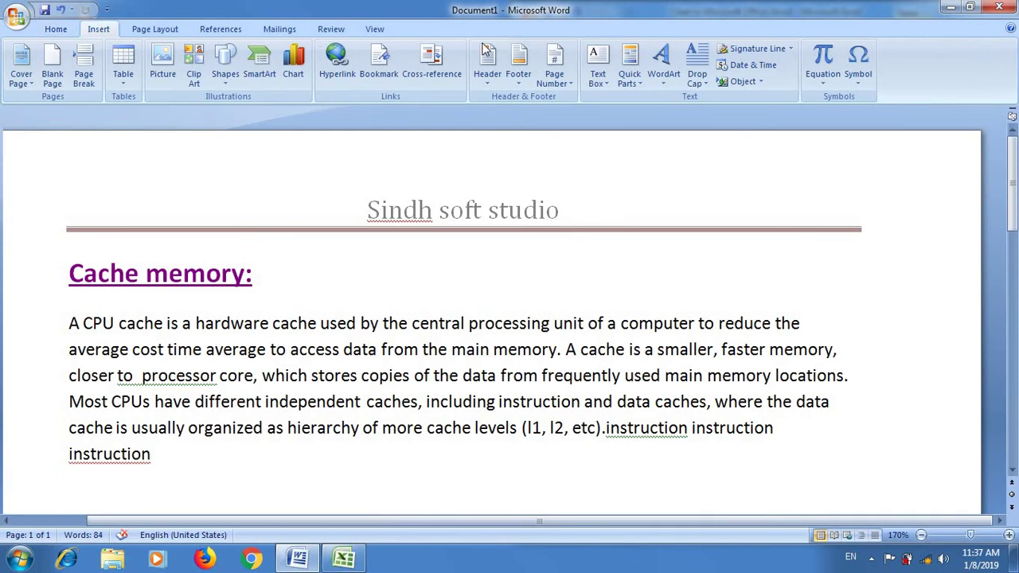
left_click(524, 80)
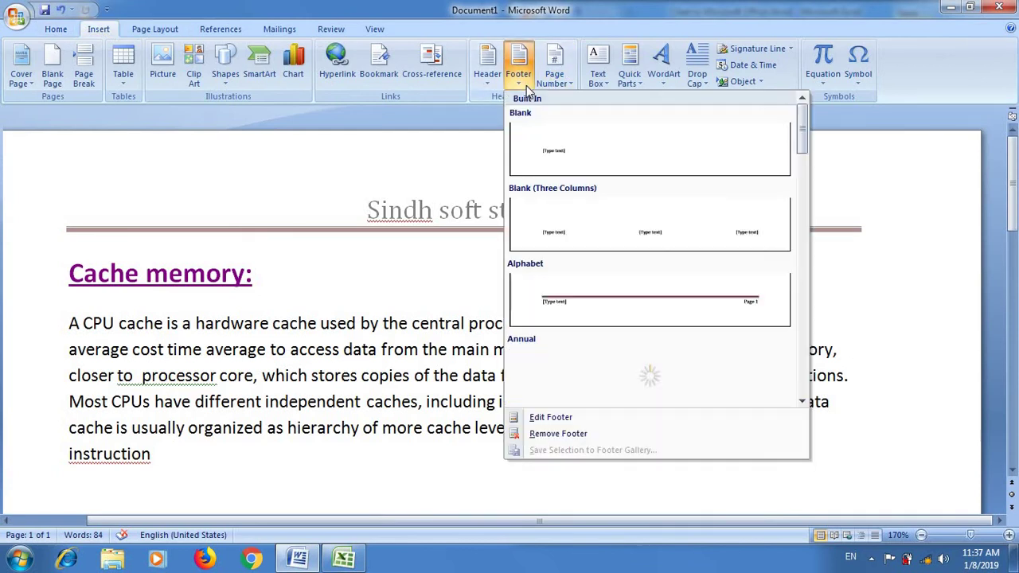
left_click(598, 305)
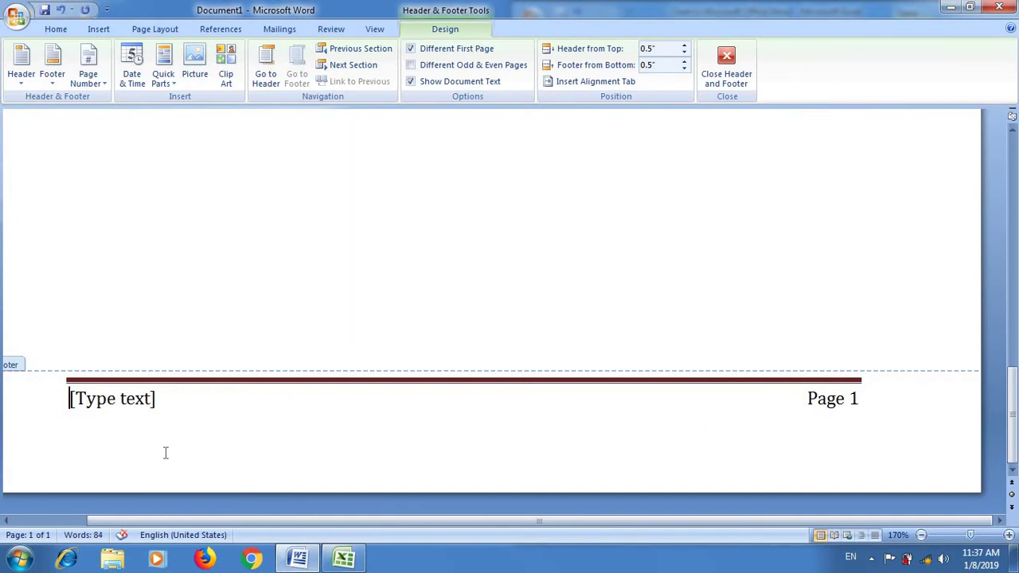
left_click(130, 406)
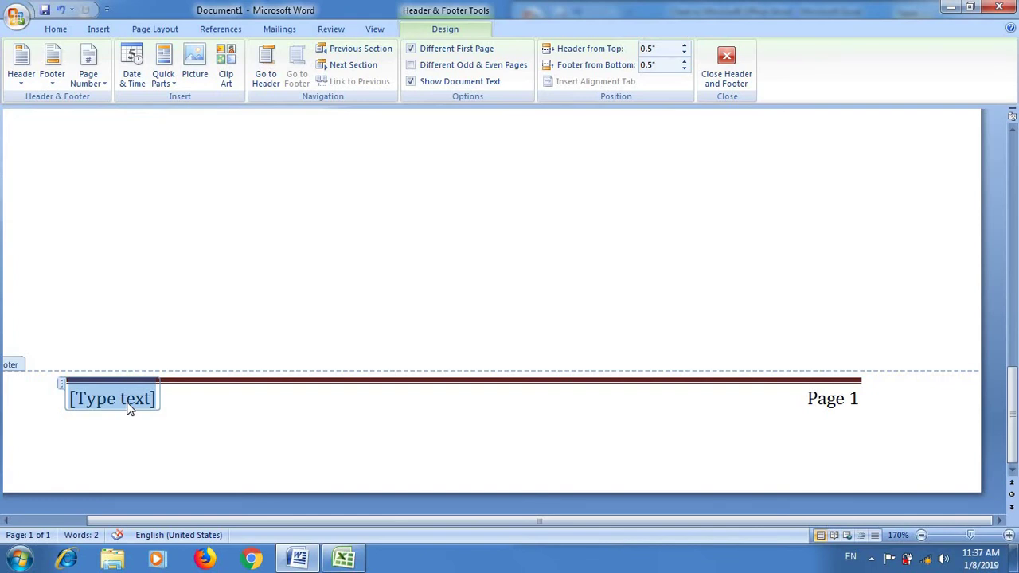
type("edited")
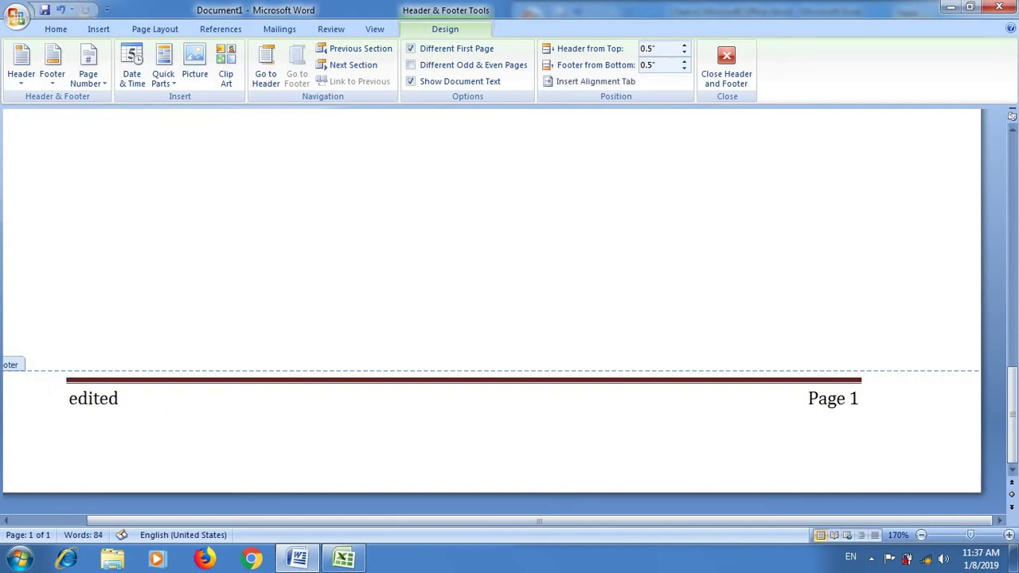
type(" y")
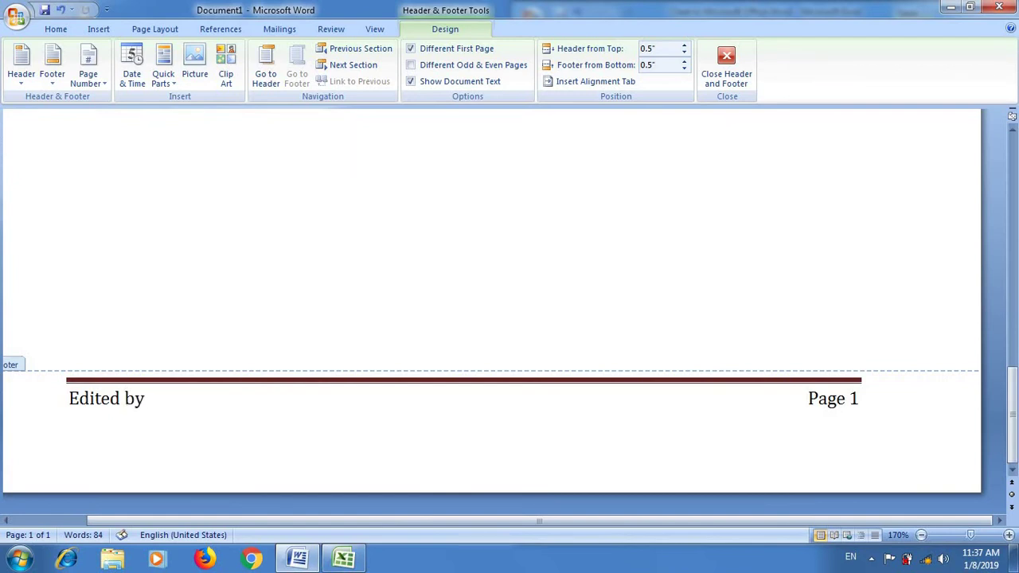
type("ali")
double_click(507, 205)
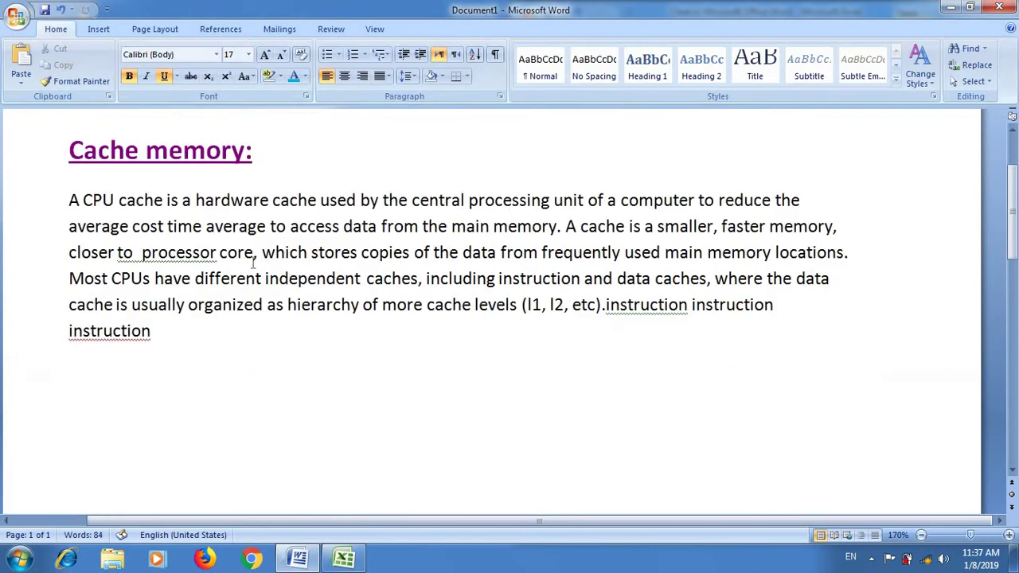
Add a Plain Number 2 page number at the bottom of the page, then return to the body.
left_click(99, 29)
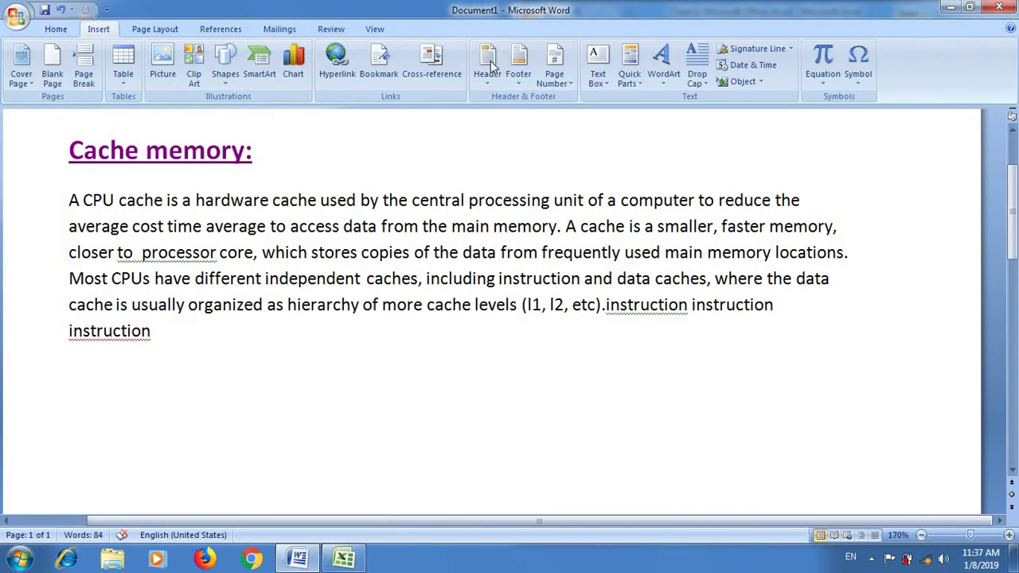
left_click(567, 87)
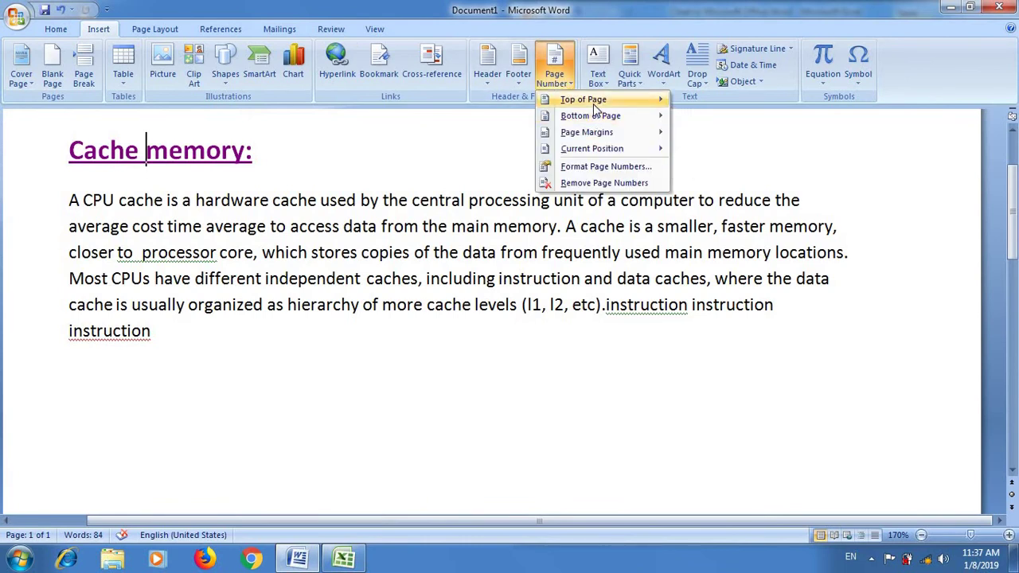
mouse_move(583, 99)
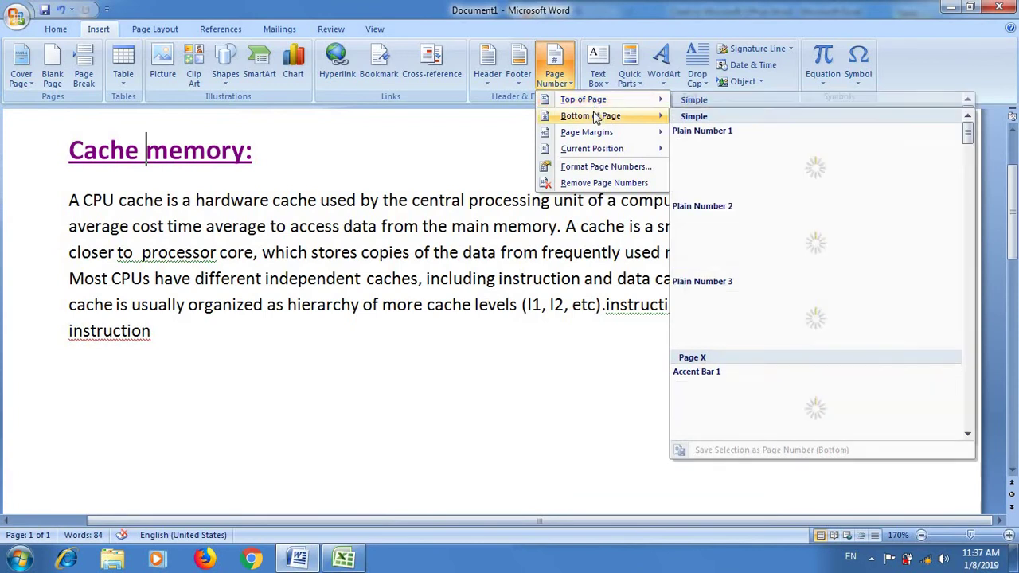
left_click(587, 132)
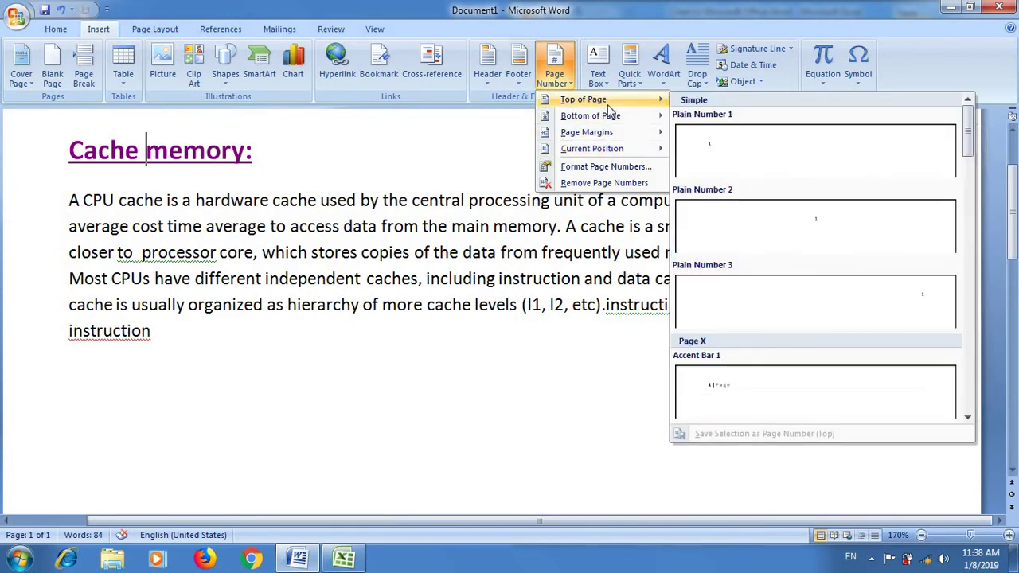
mouse_move(589, 115)
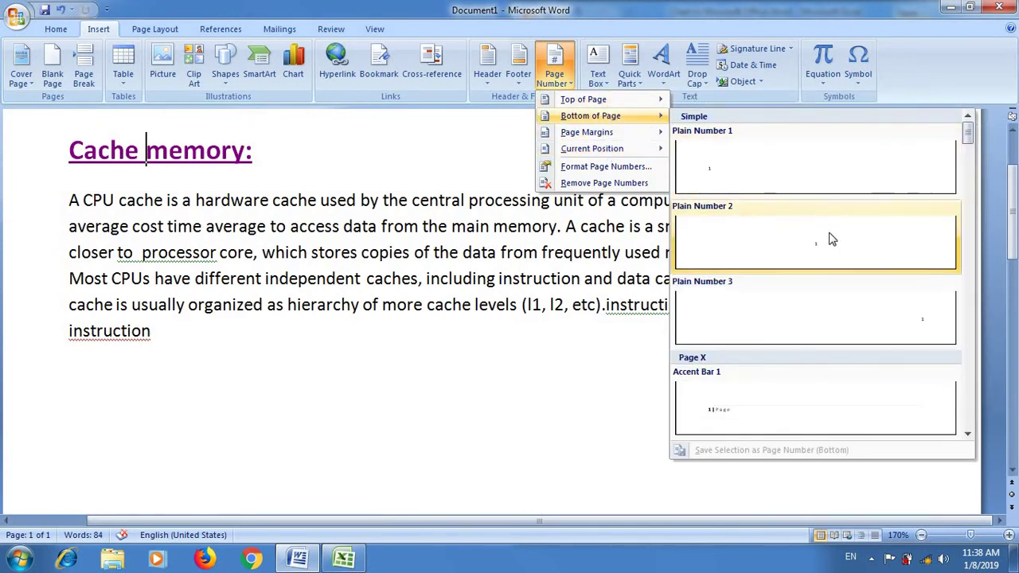
left_click(832, 237)
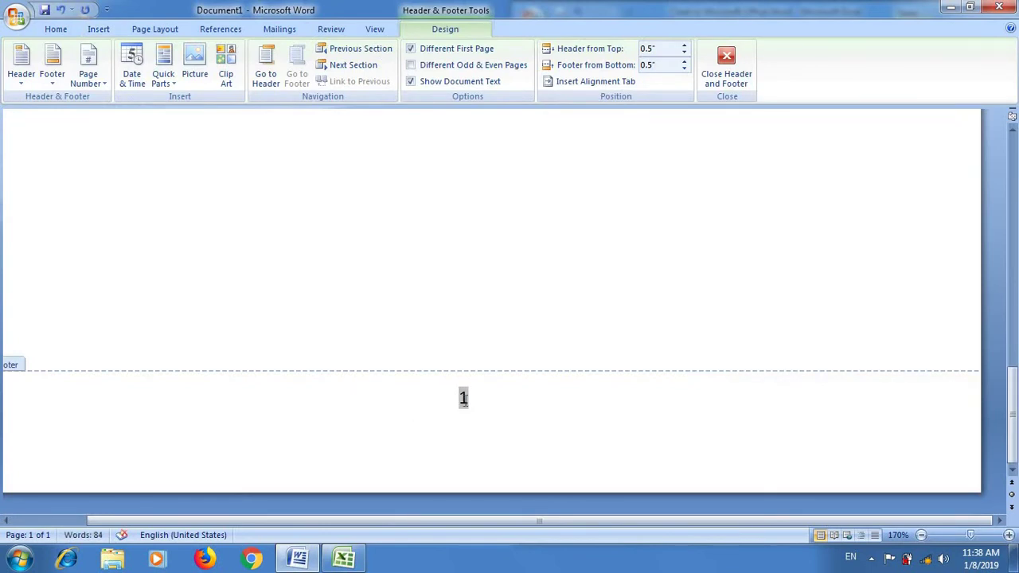
double_click(440, 300)
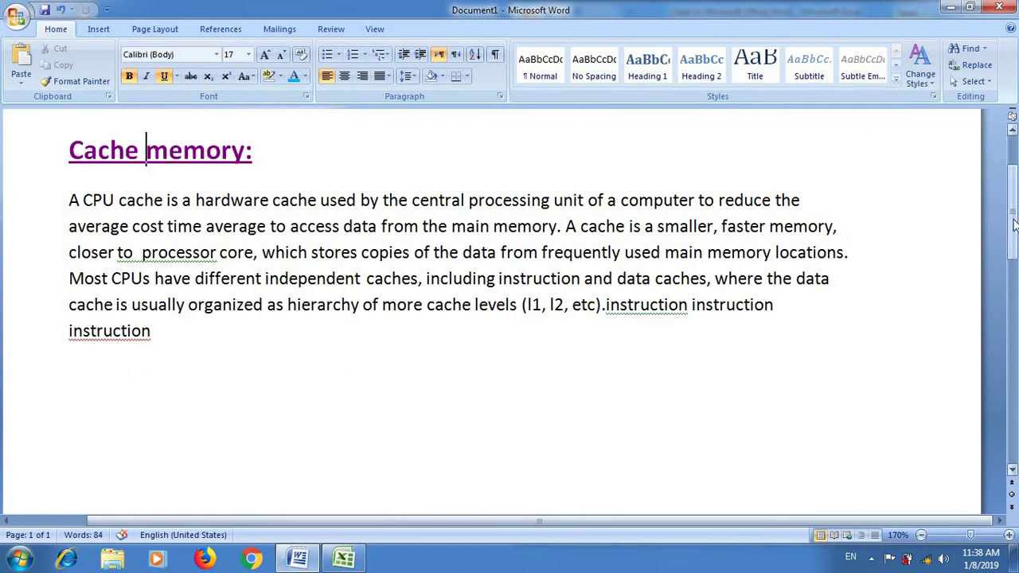
left_click_drag(1015, 226, 1015, 422)
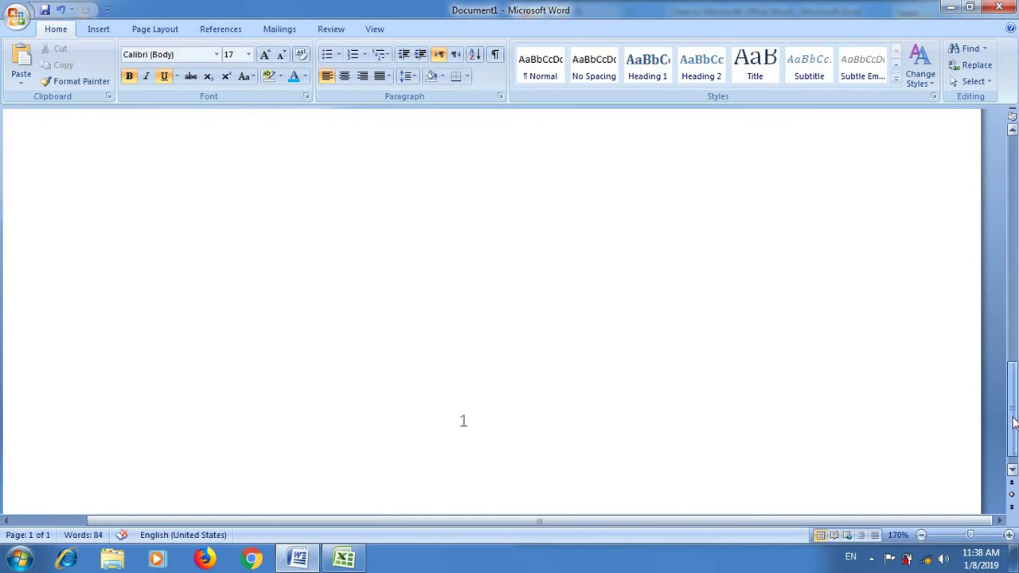
left_click_drag(1015, 422, 1015, 183)
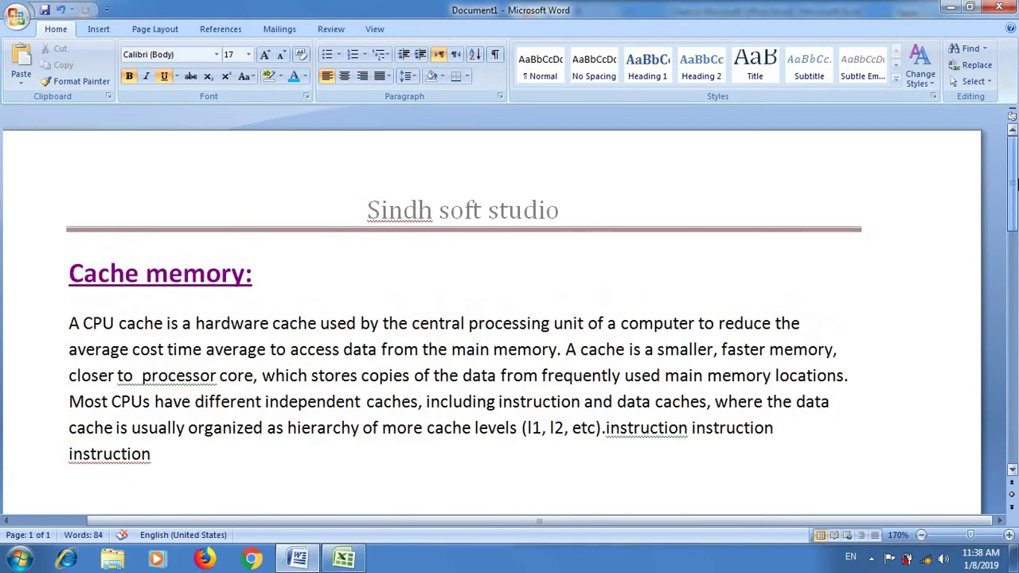
Insert an Accent Bar 2 'Page | 1' number at the current position in the Cache memory heading.
left_click(106, 30)
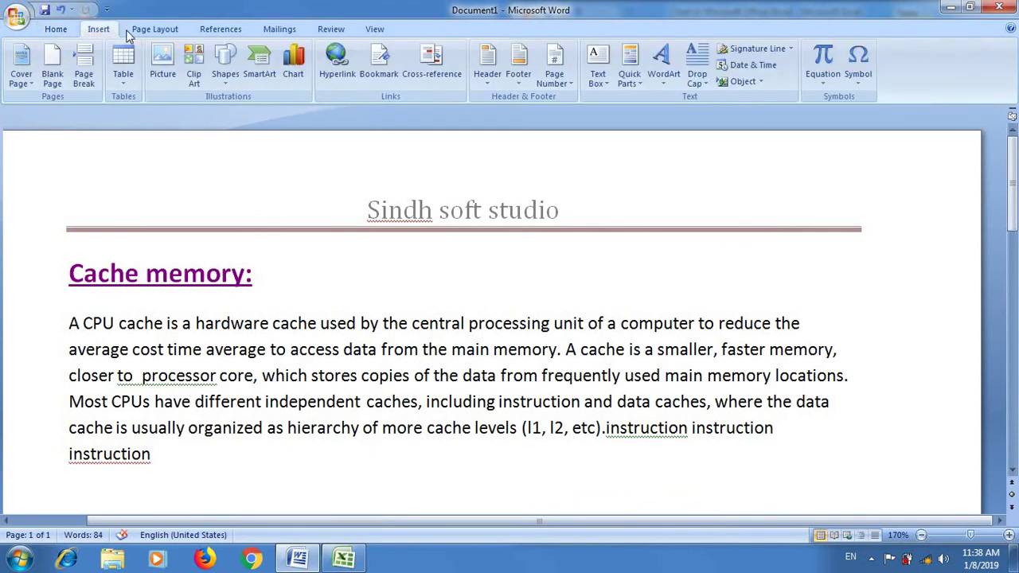
left_click(559, 81)
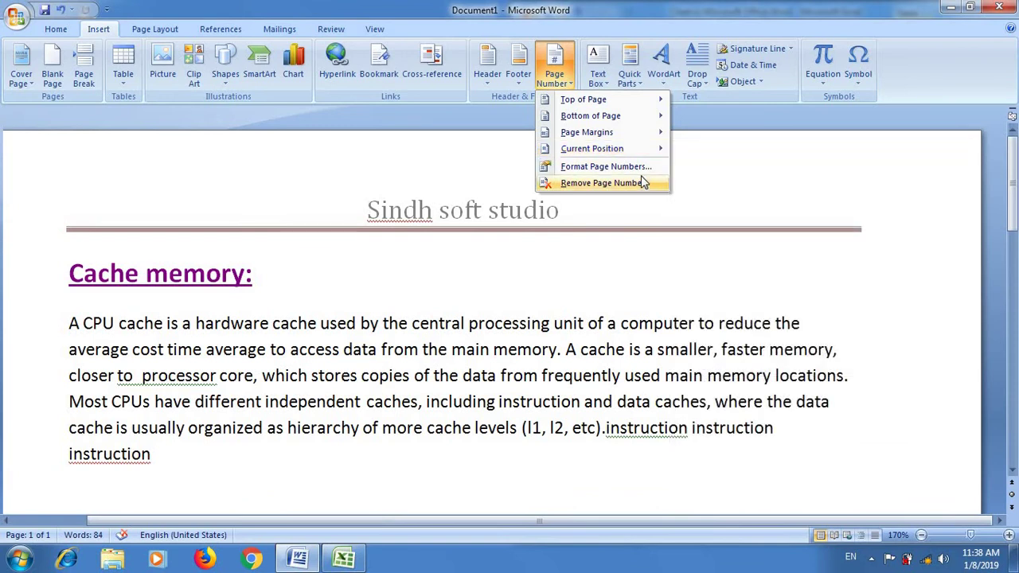
mouse_move(592, 149)
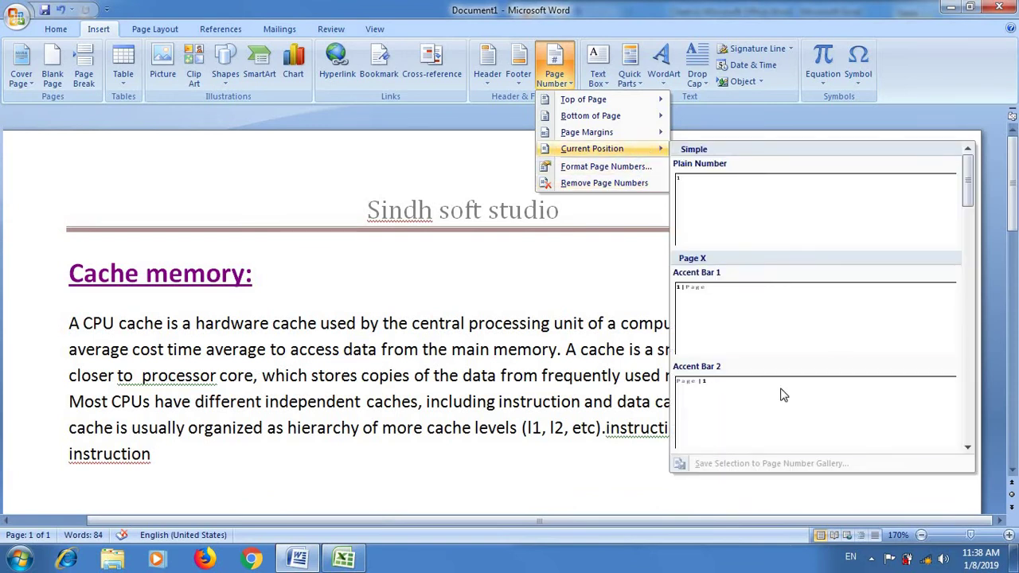
left_click(765, 399)
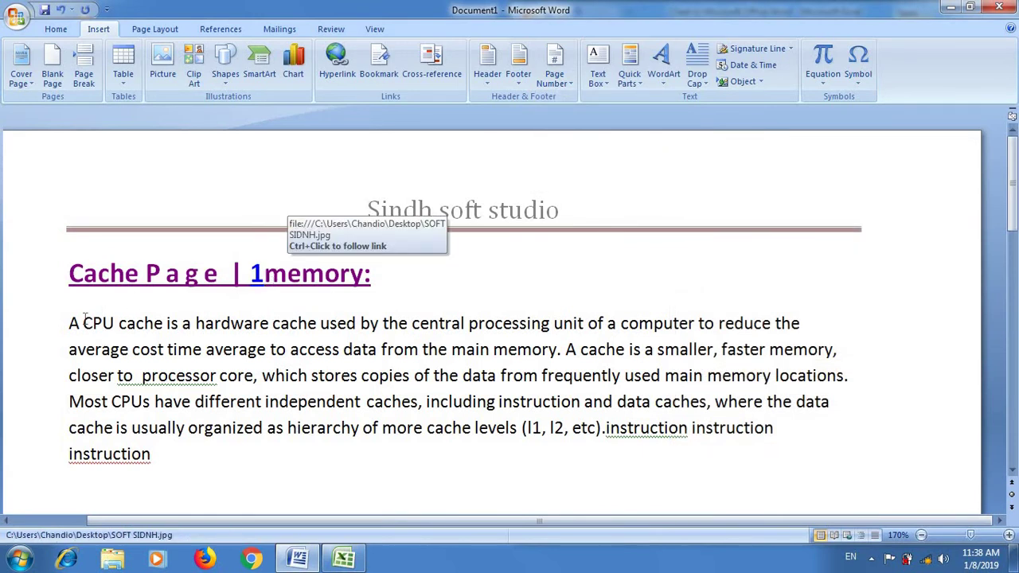
Add a second Accent Bar 2 'Page | 1' number on its own new line.
key("Return")
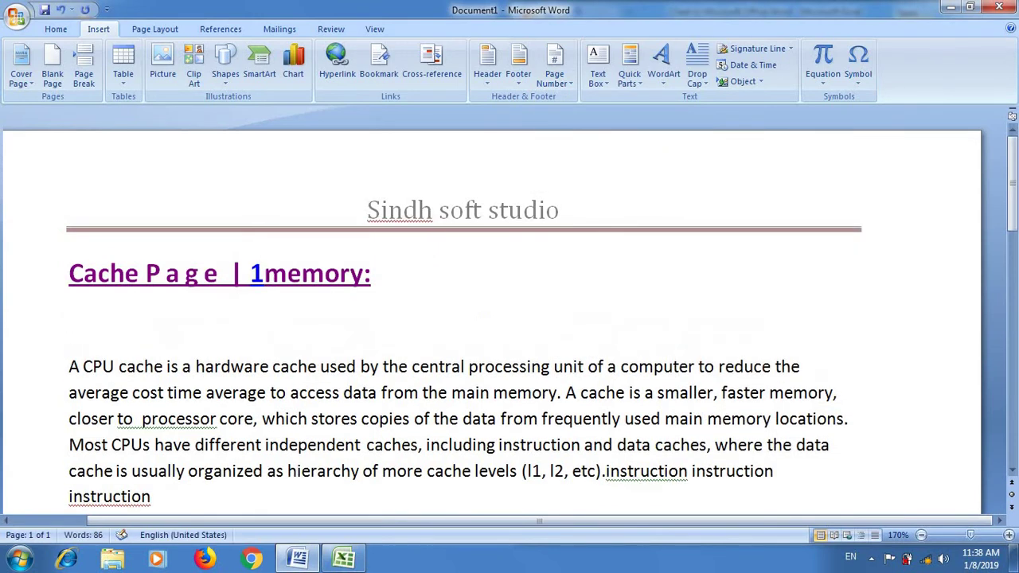
key("Up")
left_click(555, 76)
mouse_move(592, 149)
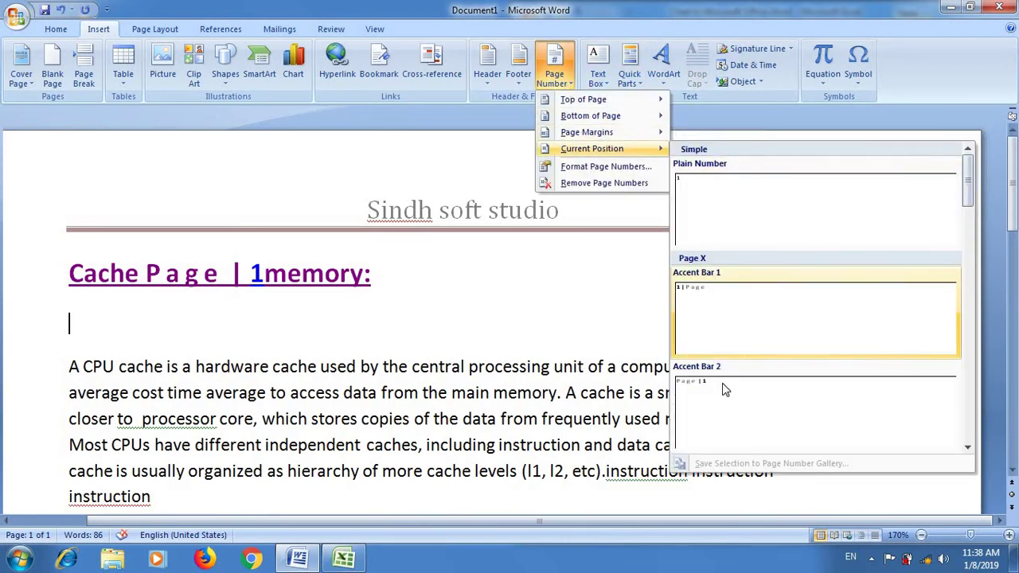
left_click(716, 390)
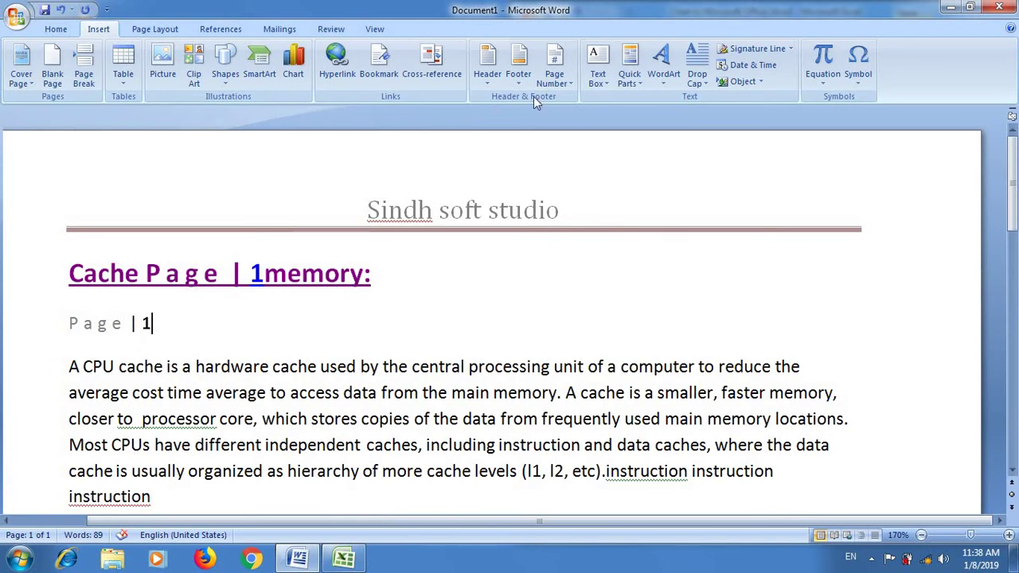
key("Return")
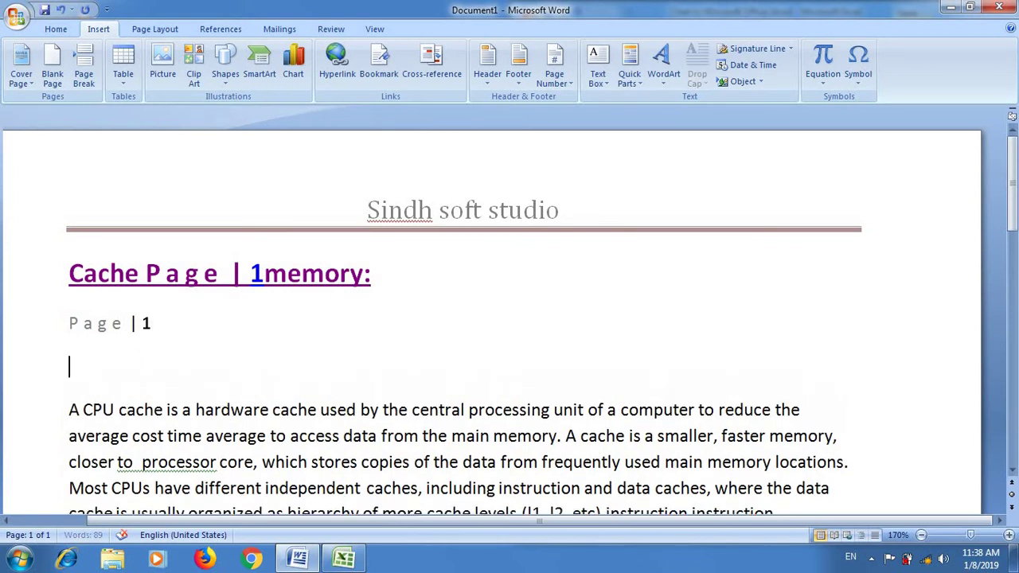
Insert an Alphabet Quote text box, resize it to 2.5 by 1.67 inches and move it higher.
left_click(607, 88)
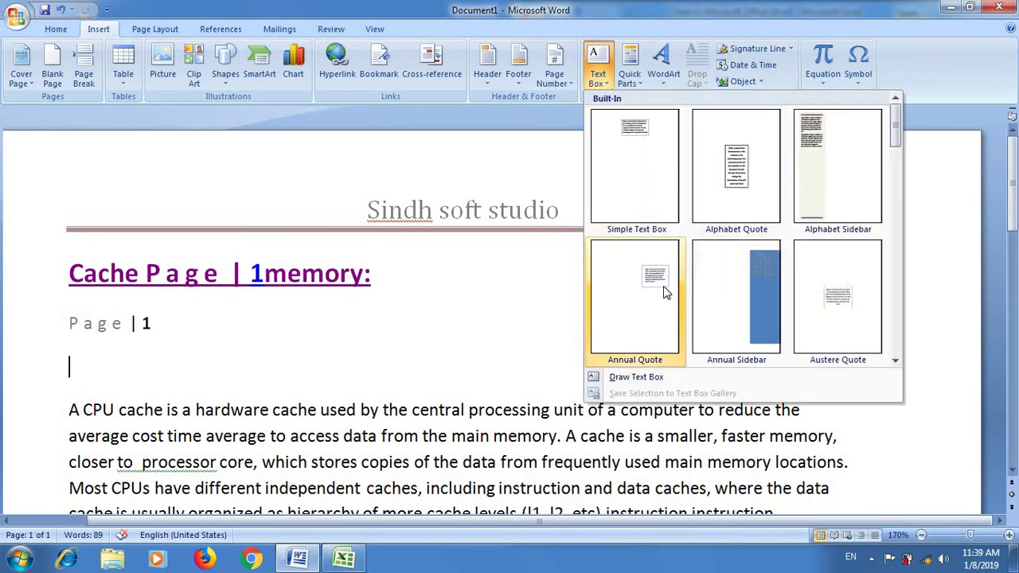
left_click(728, 163)
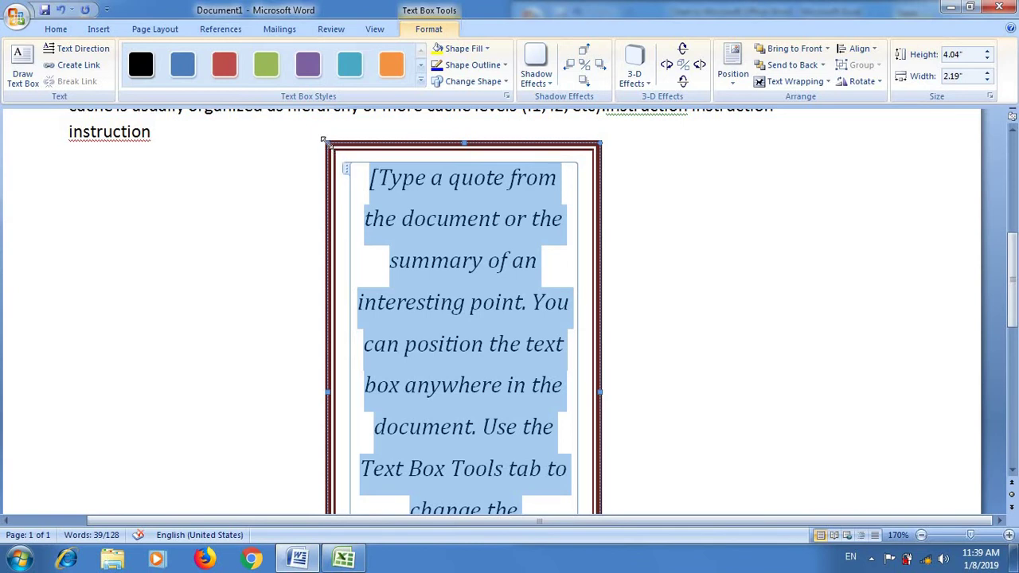
left_click_drag(325, 140, 390, 331)
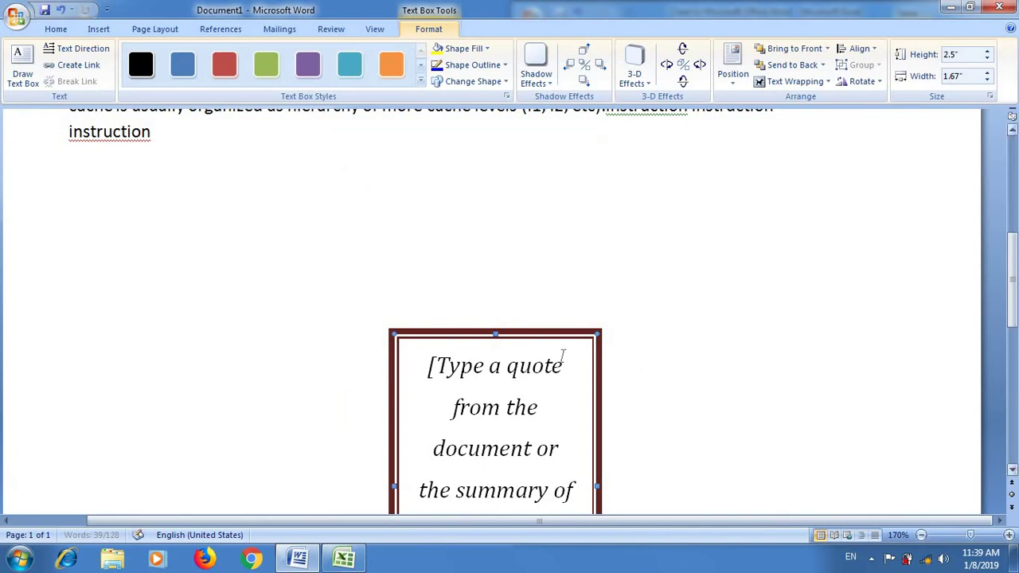
left_click_drag(532, 333, 537, 238)
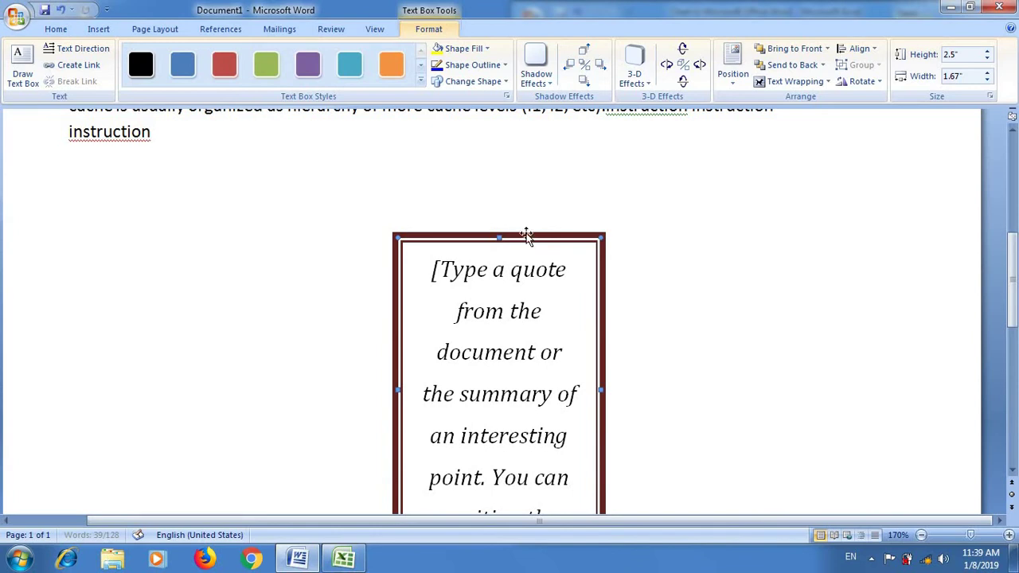
left_click_drag(525, 236, 519, 173)
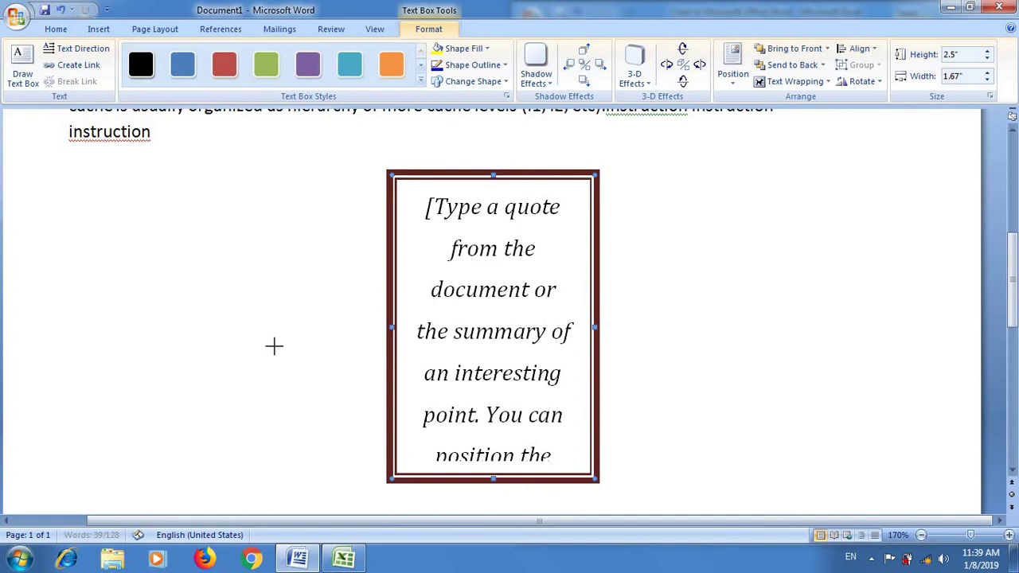
Widen the text box leftward and replace its placeholder with the pasted Cache memory text.
left_click_drag(391, 326, 273, 326)
left_click(403, 208)
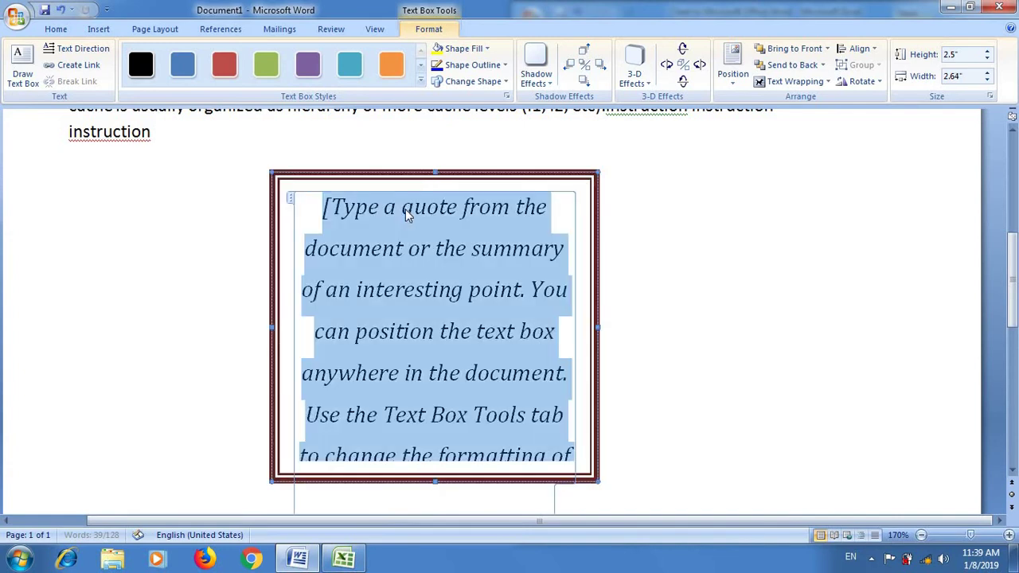
key("Delete")
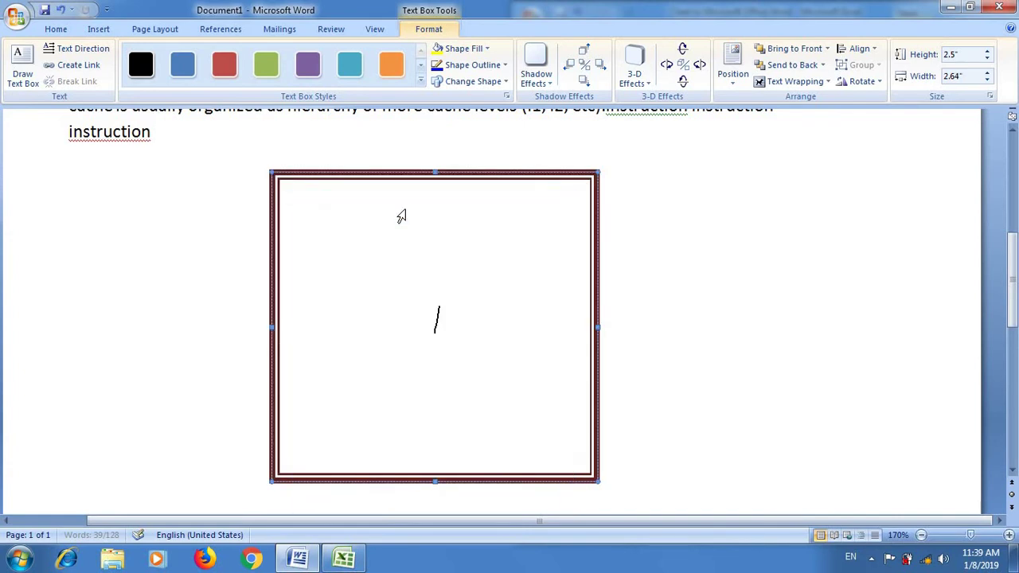
key("ctrl+v")
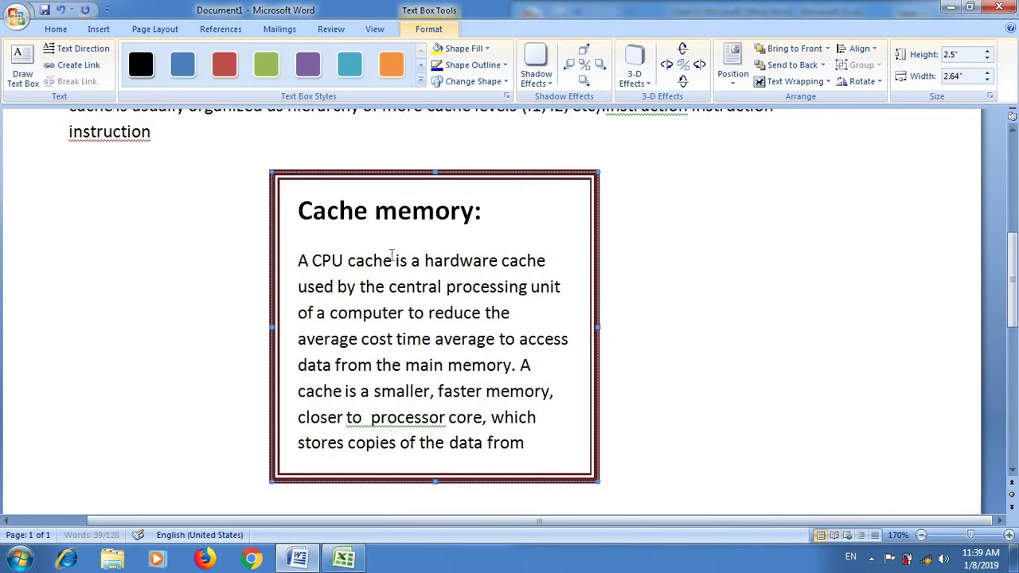
left_click(662, 271)
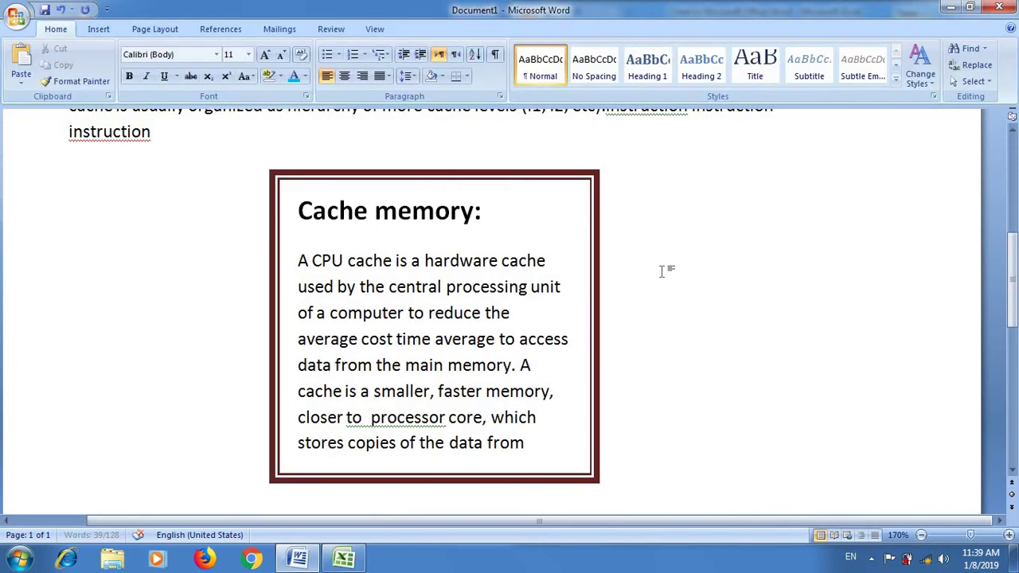
left_click(97, 30)
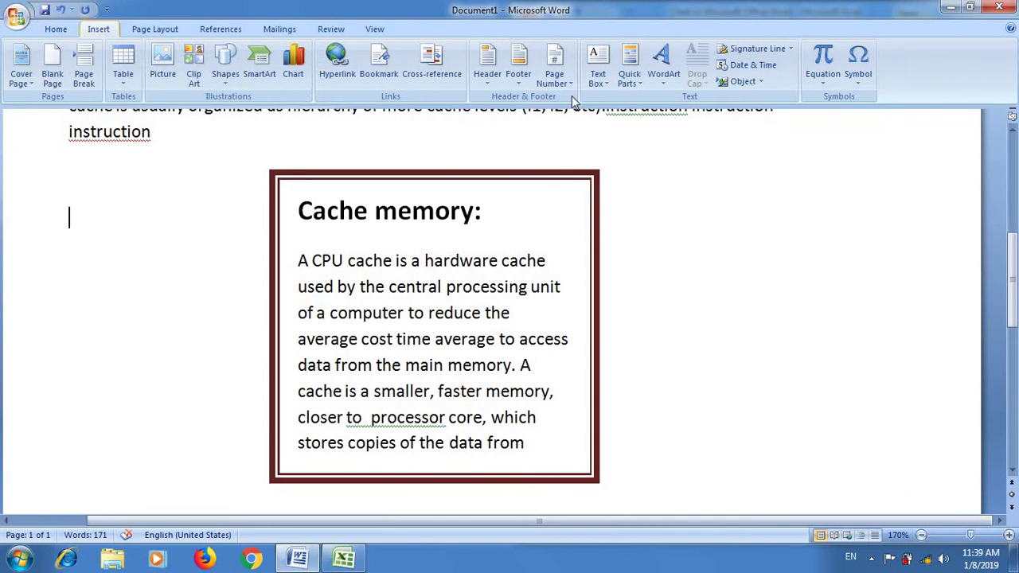
Insert the Author document property field via Quick Parts and start a new line below it.
left_click(640, 84)
mouse_move(677, 100)
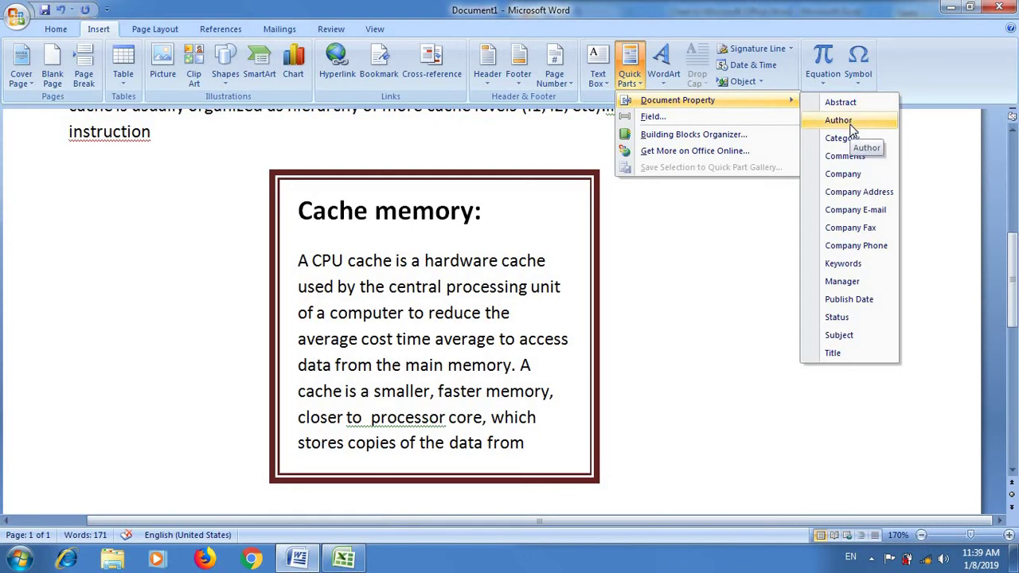
left_click(850, 127)
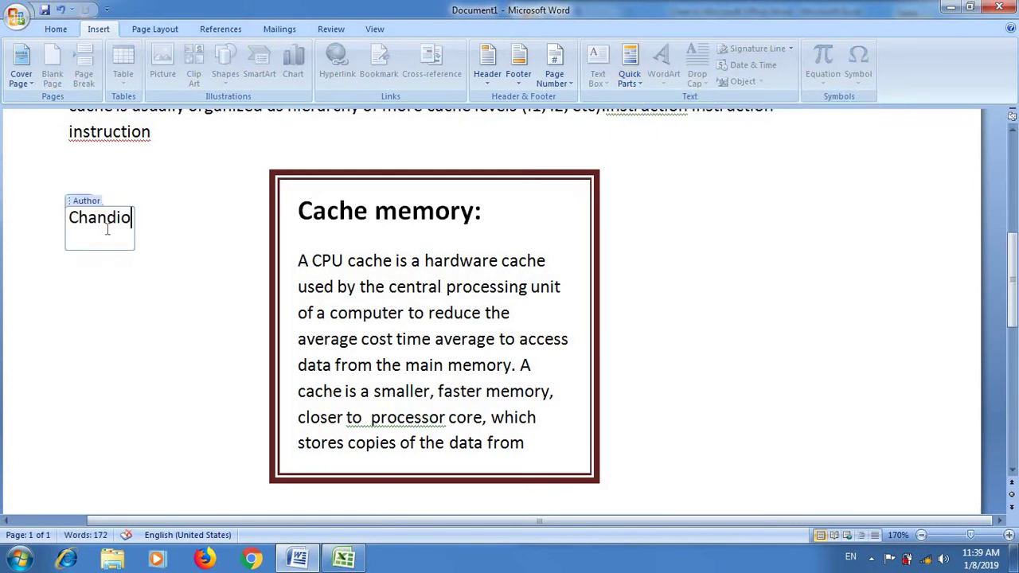
left_click(149, 207)
key("Return")
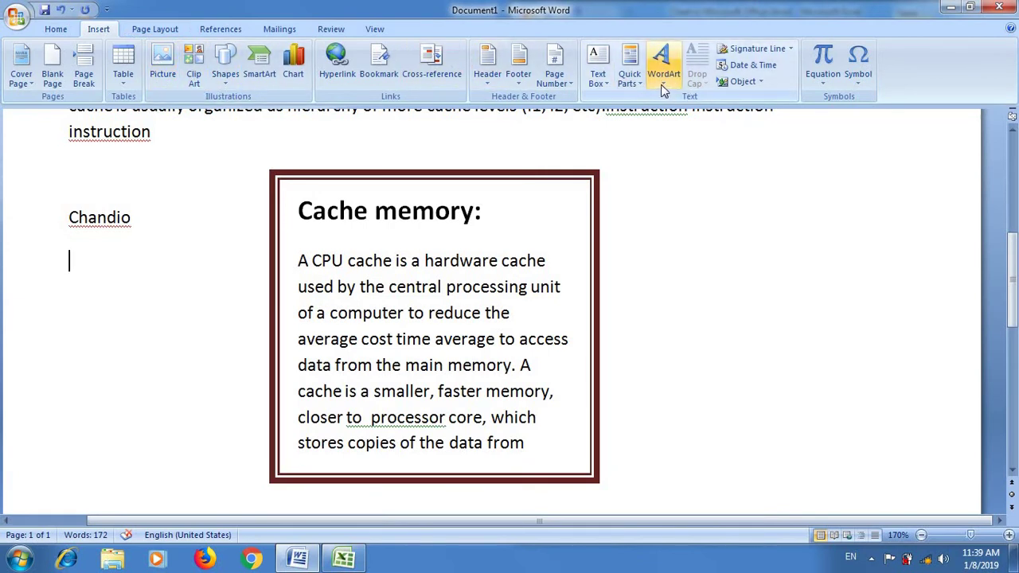
left_click(633, 79)
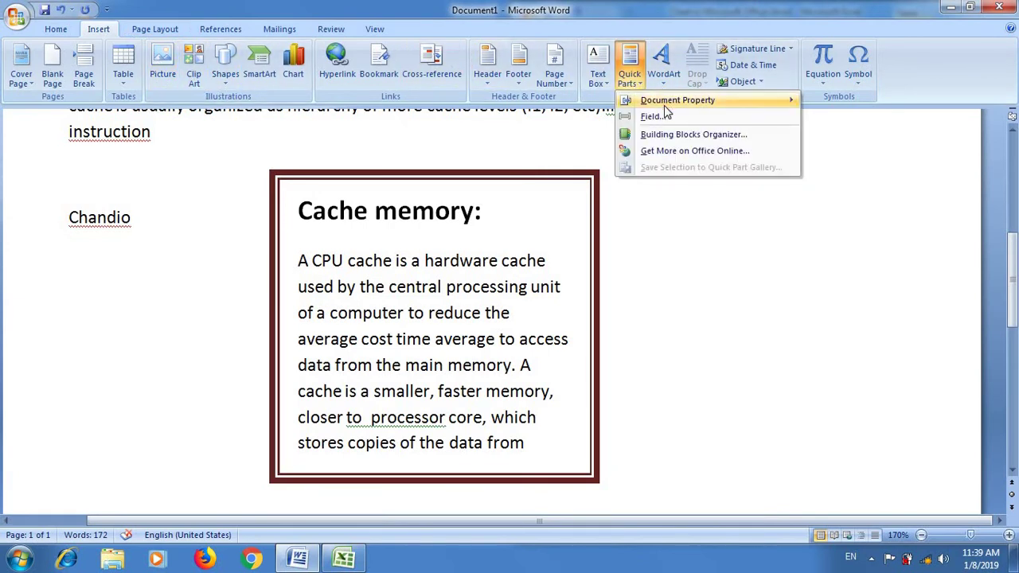
Insert an AutoNum field with Arabic-letter numbering, displaying 'i.' below the author name.
left_click(653, 116)
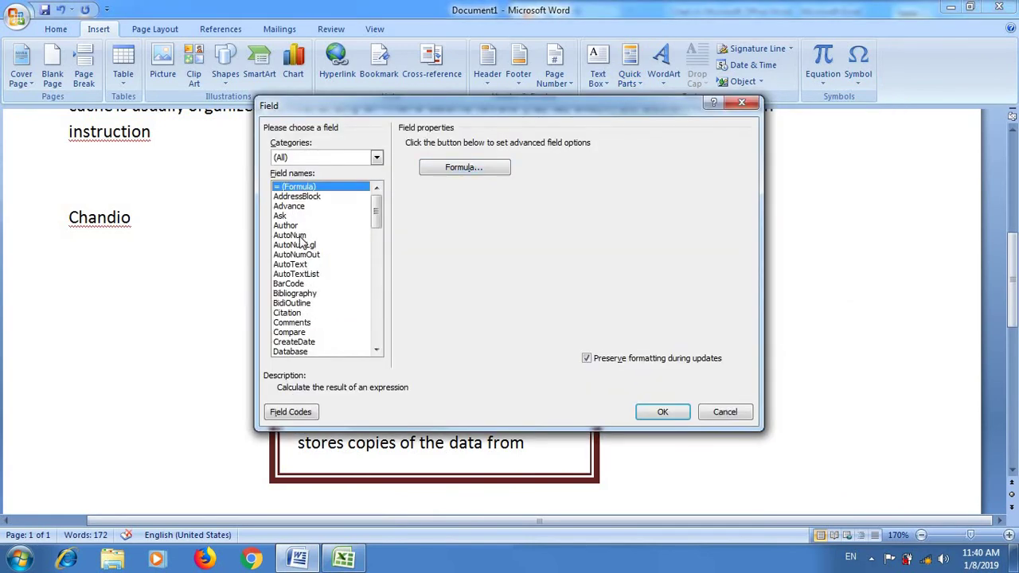
left_click(290, 235)
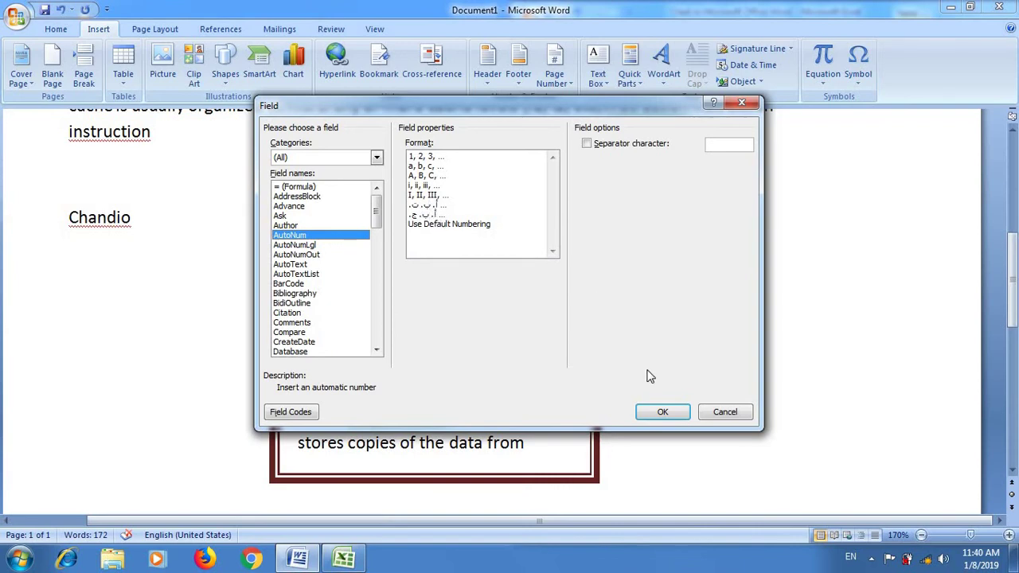
left_click(425, 205)
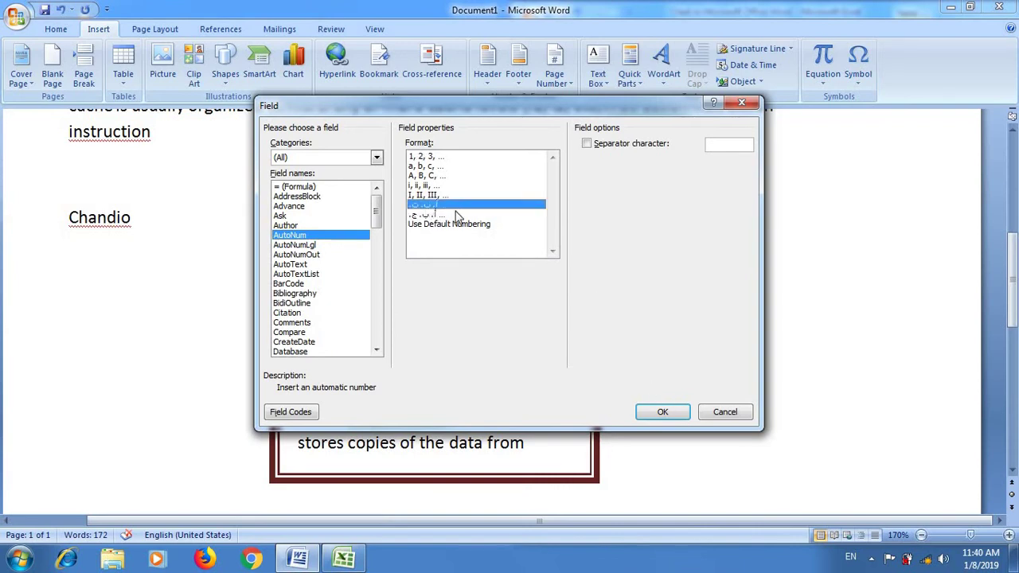
left_click(662, 414)
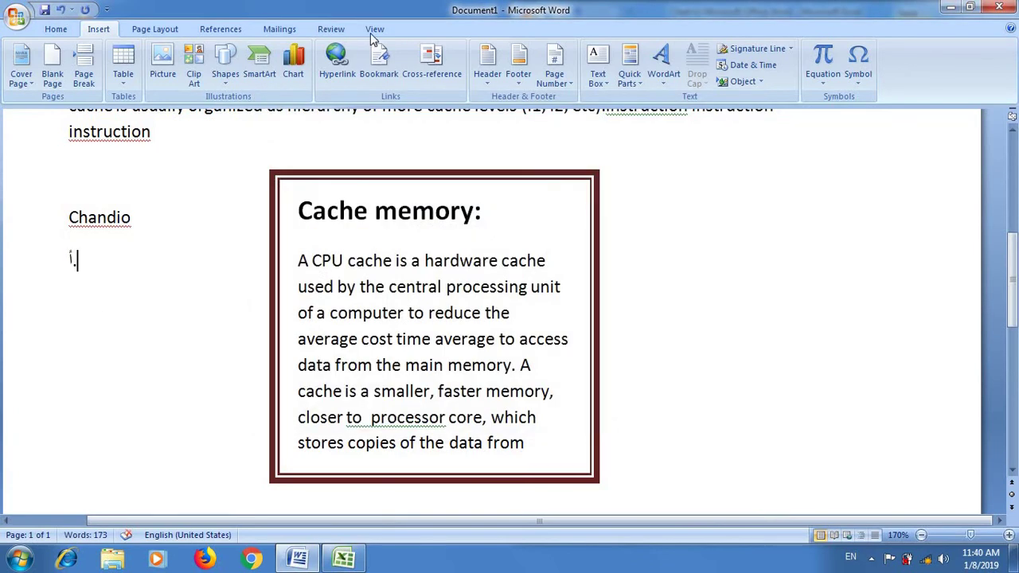
Insert orange-style WordArt reading 'Sindh'.
left_click(671, 86)
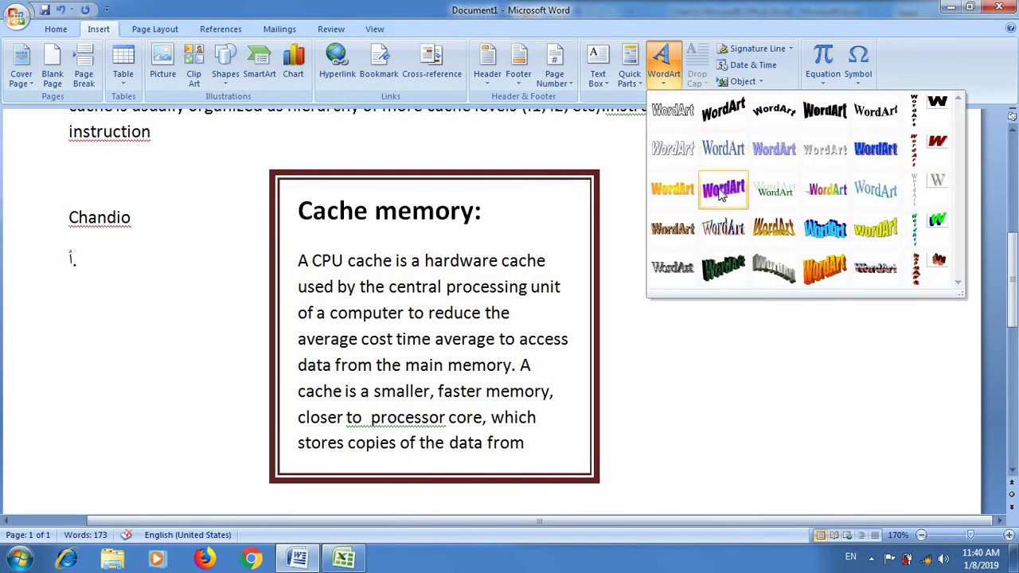
left_click(675, 191)
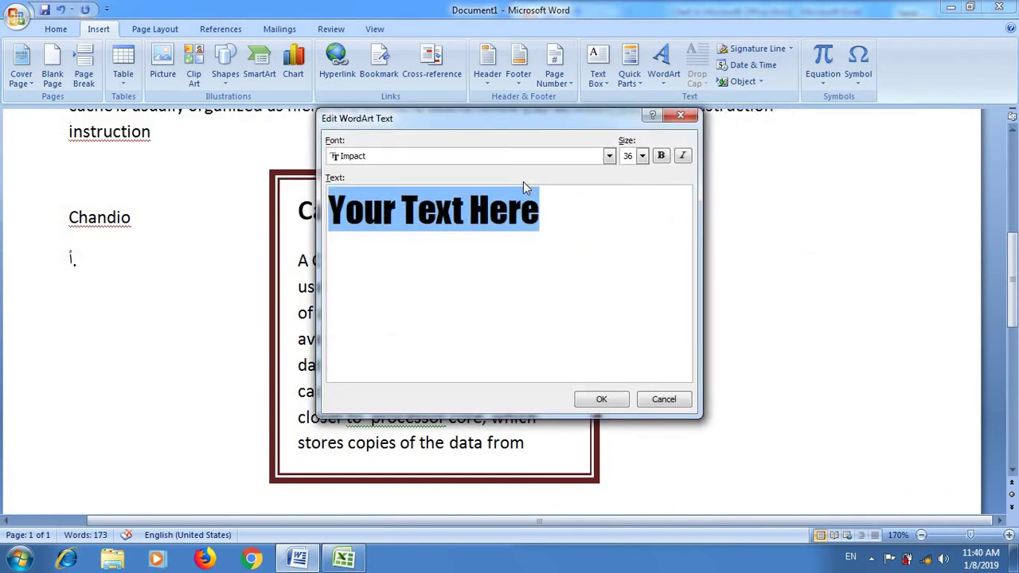
type("Sin")
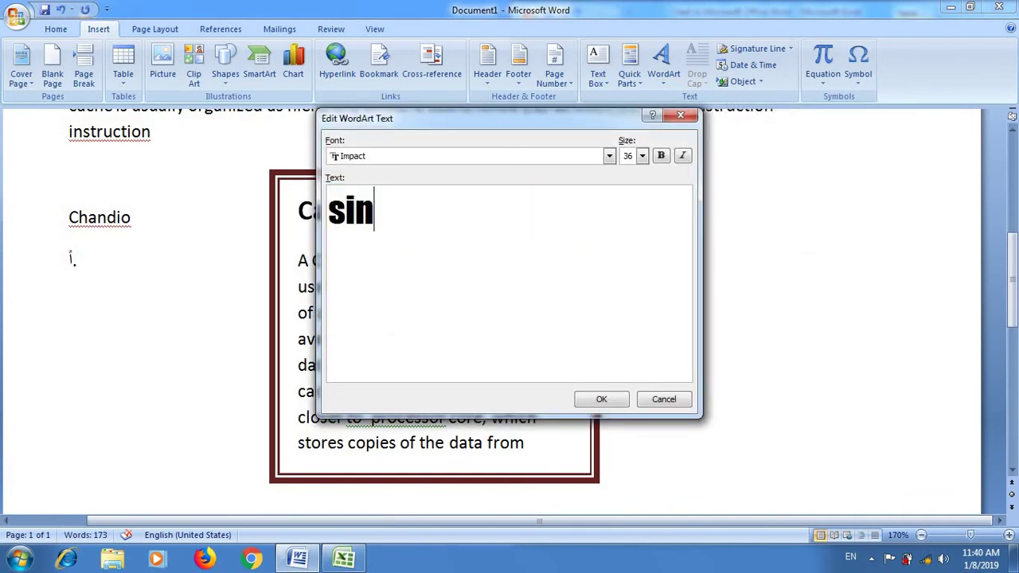
type("dh")
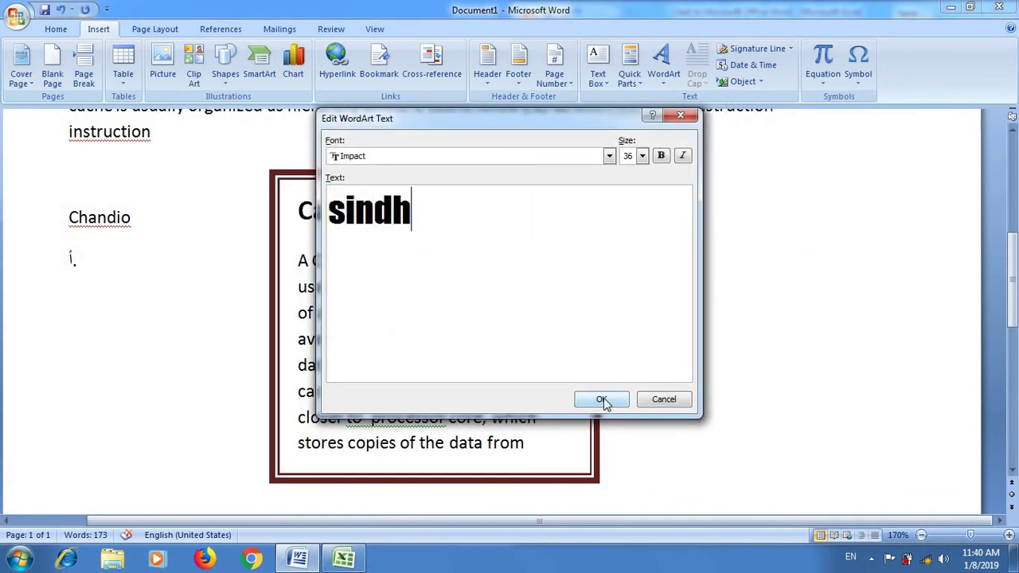
left_click(604, 400)
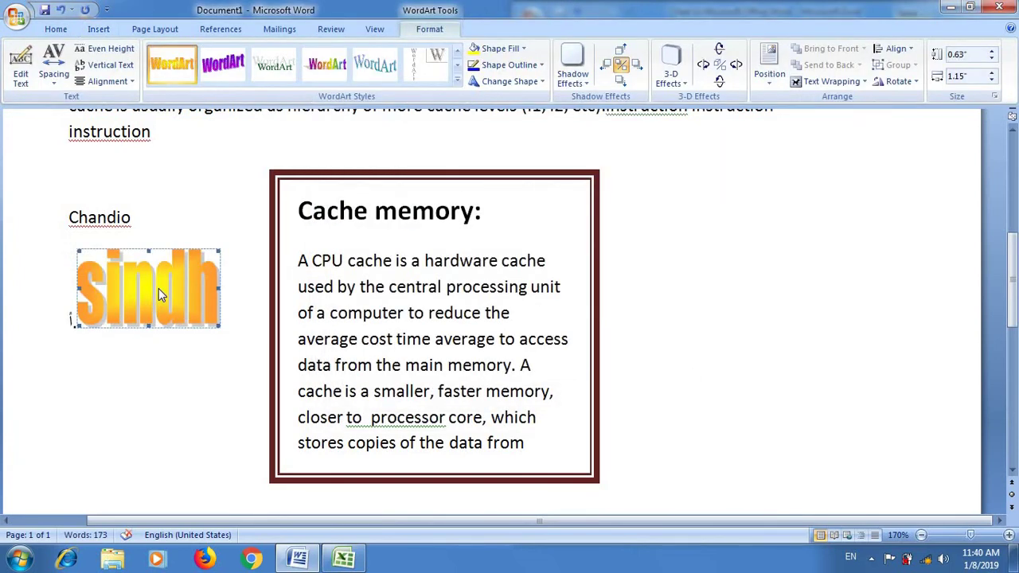
Try the rainbow, outline and purple WordArt styles, settling on the green shadowed style.
left_click(457, 80)
left_click(331, 146)
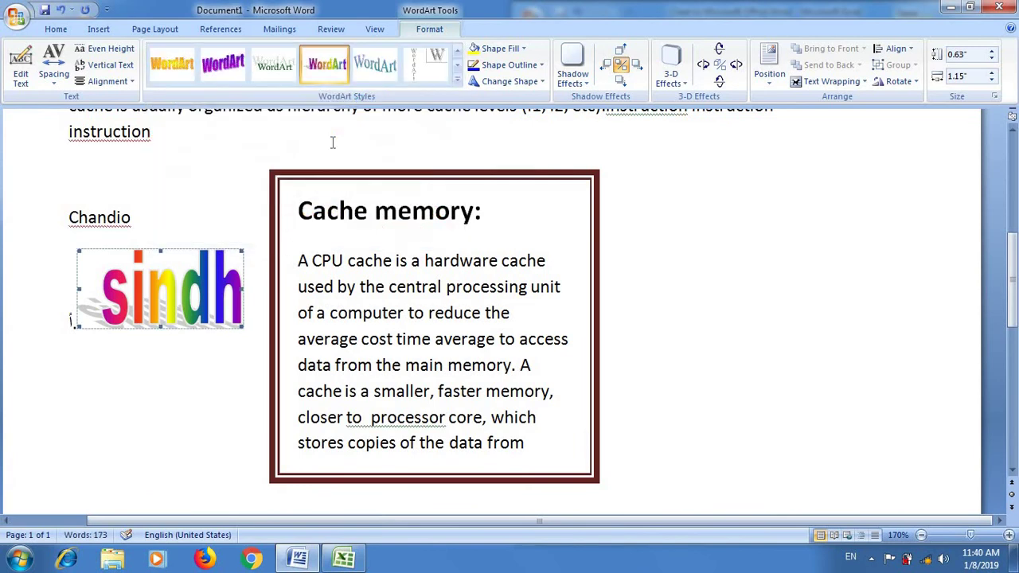
left_click(386, 70)
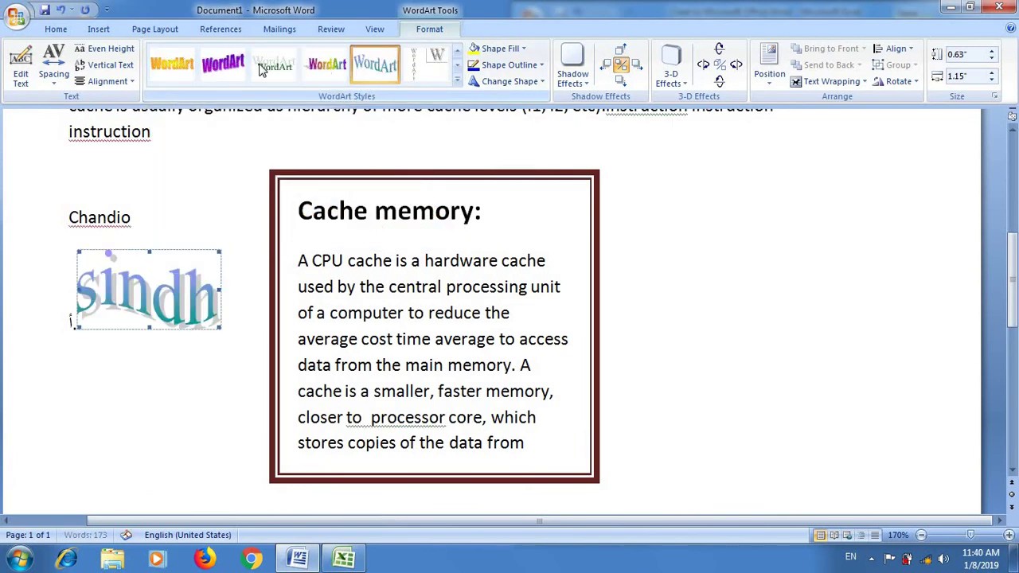
left_click(224, 67)
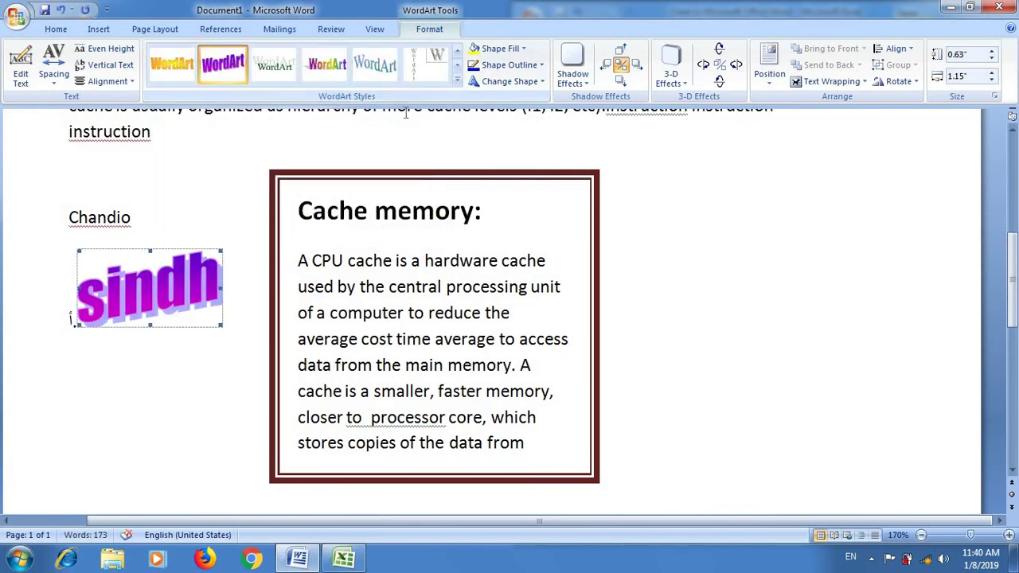
left_click(272, 70)
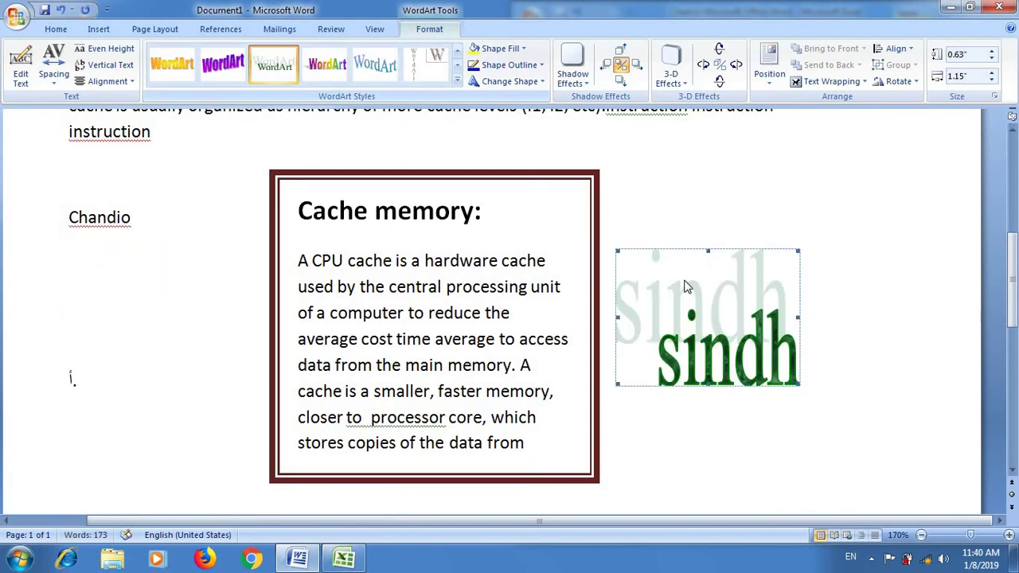
left_click(520, 176)
Delete the Cache memory text box and stretch the sindh WordArt to about twice its width.
left_click(517, 172)
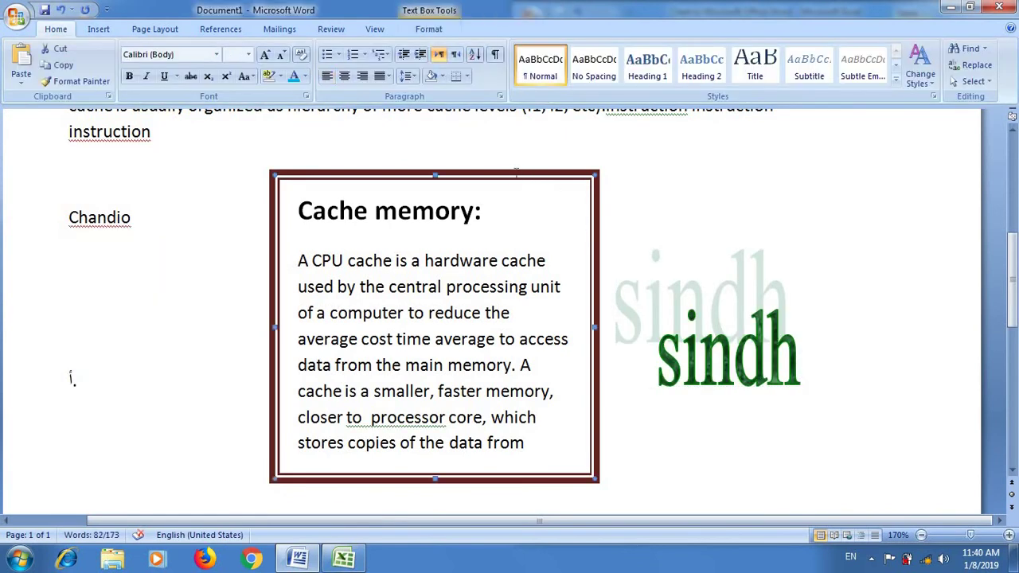
key("Delete")
left_click(224, 360)
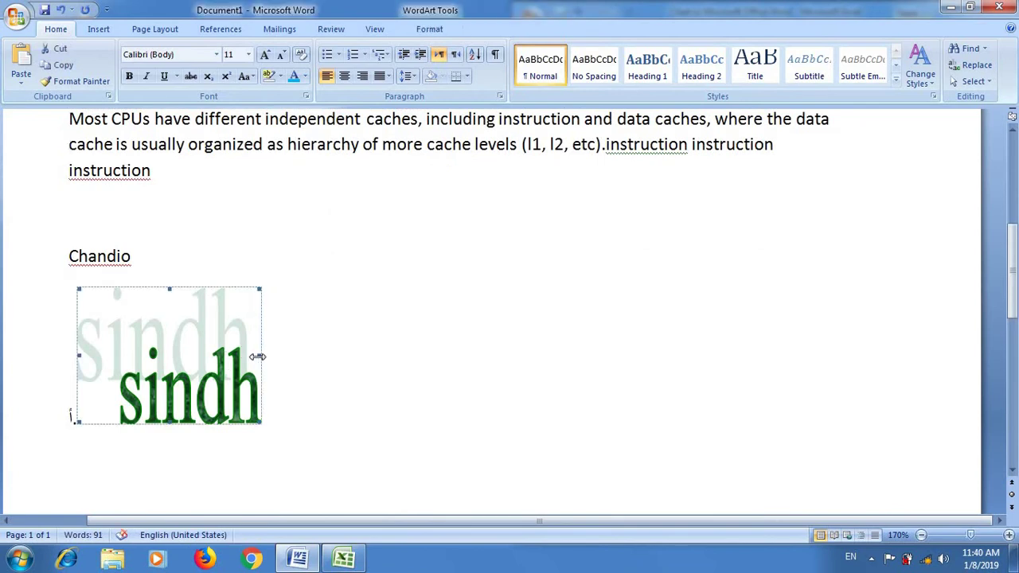
left_click_drag(261, 354, 444, 348)
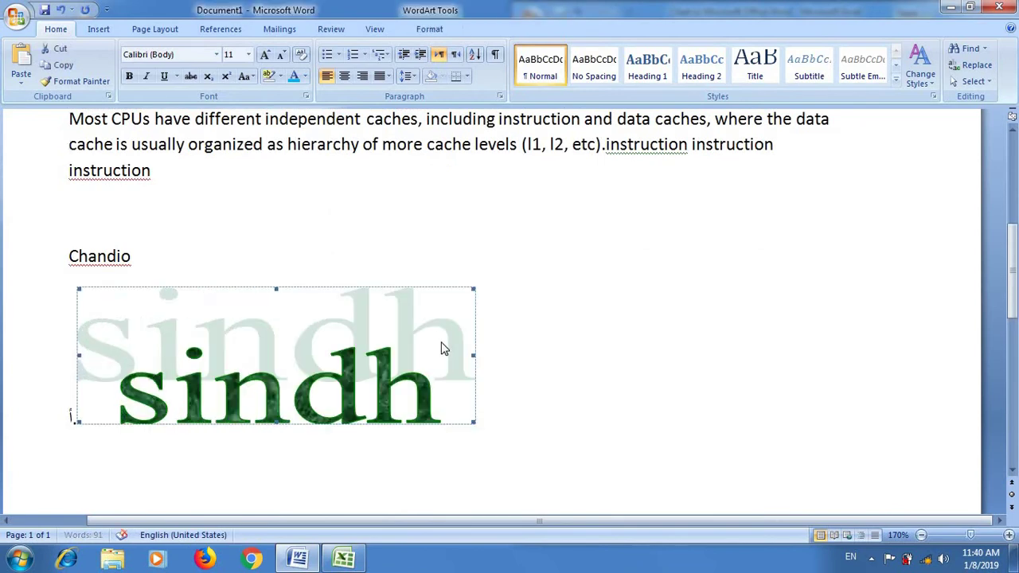
Browse the WordArt gallery twice without choosing a style, placing the caret at the paragraph end.
left_click(98, 29)
left_click(664, 64)
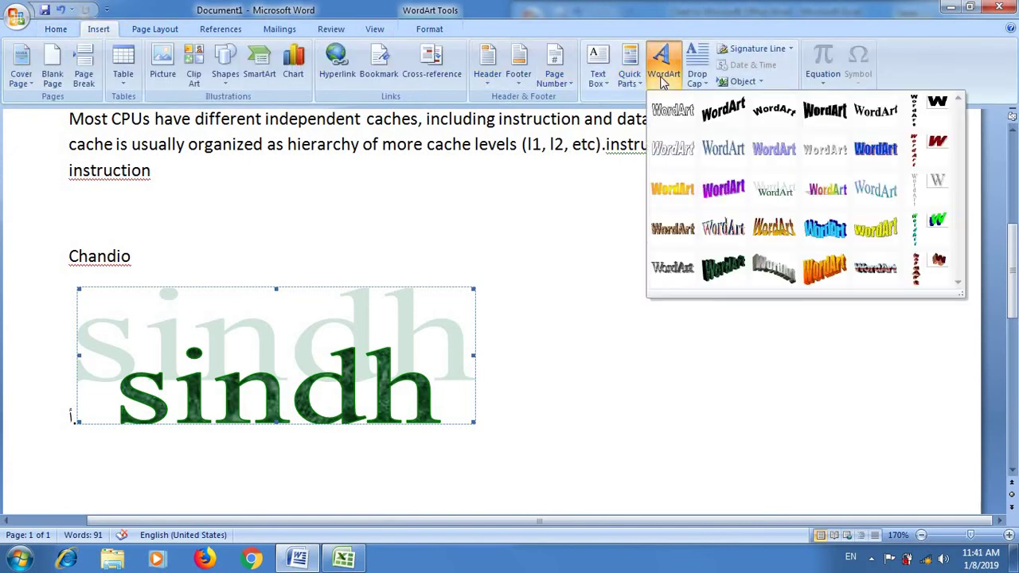
left_click(470, 236)
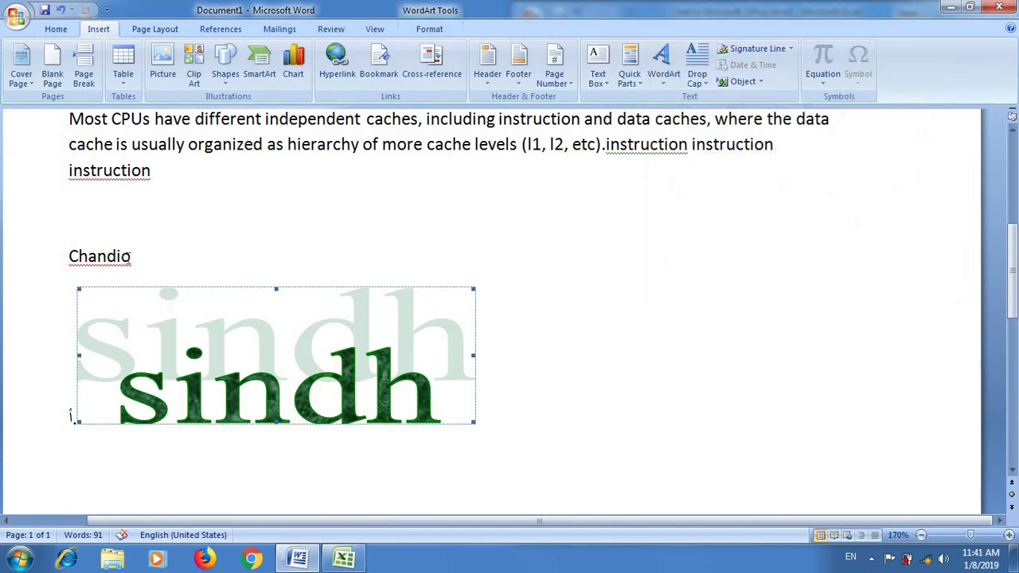
left_click(132, 256)
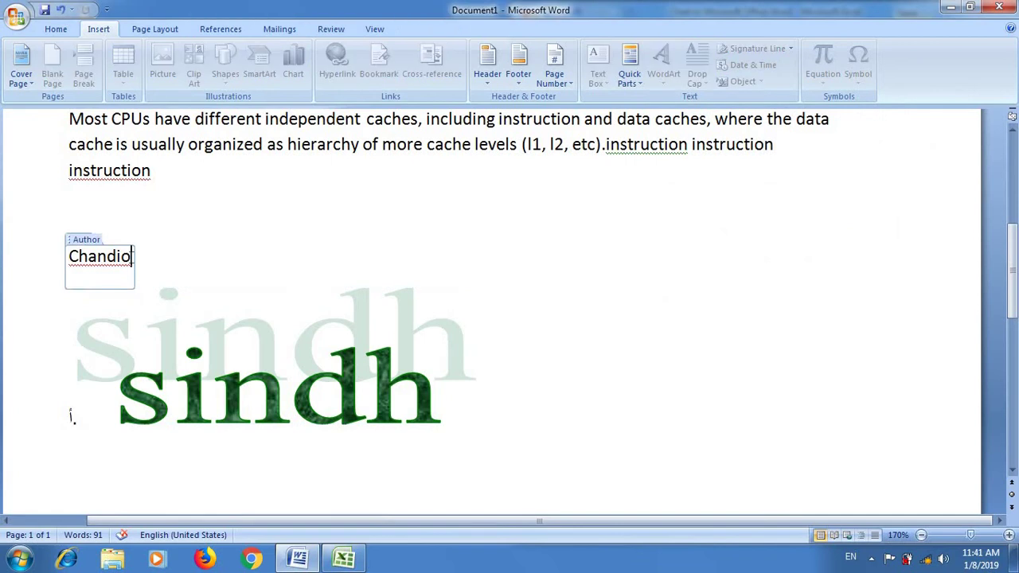
left_click(326, 159)
left_click(674, 71)
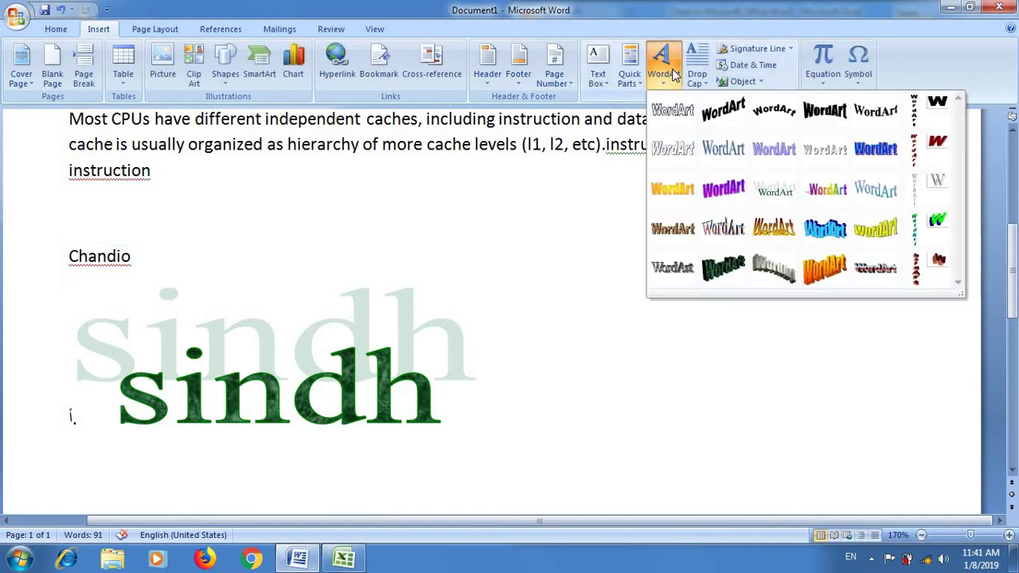
left_click(637, 16)
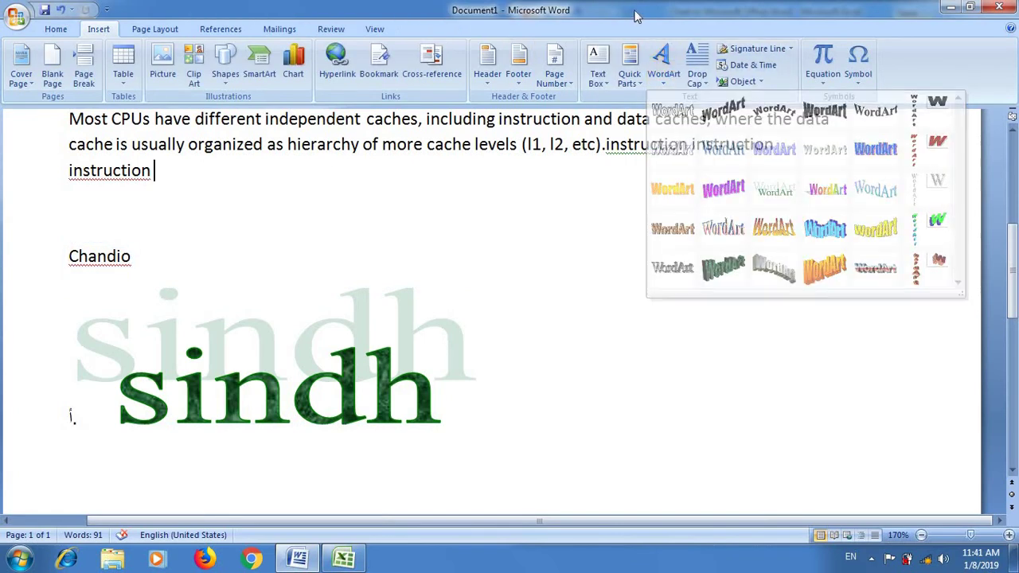
Give the first CPU cache paragraph a Dropped capital 'A'.
left_click(704, 88)
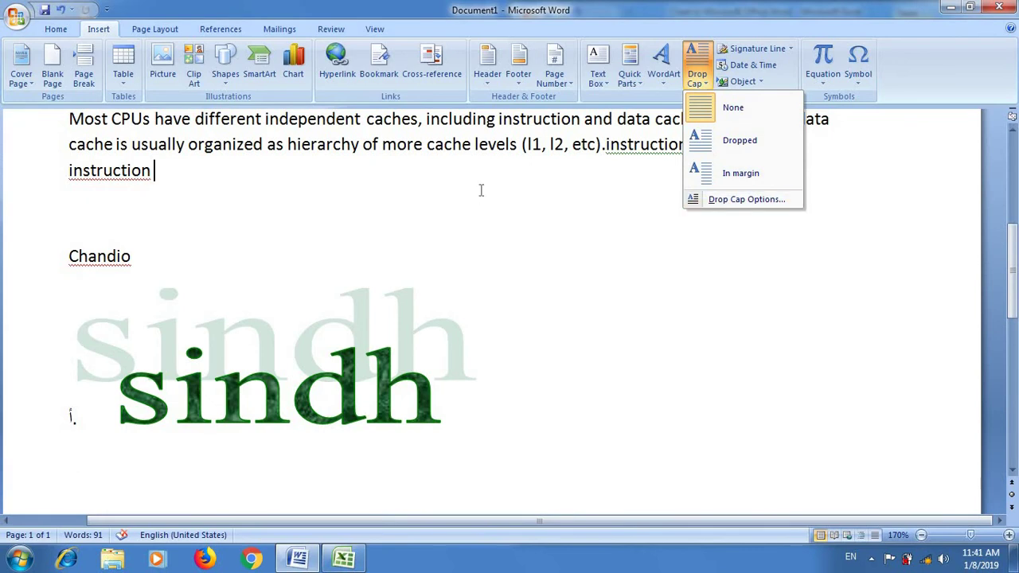
left_click(480, 189)
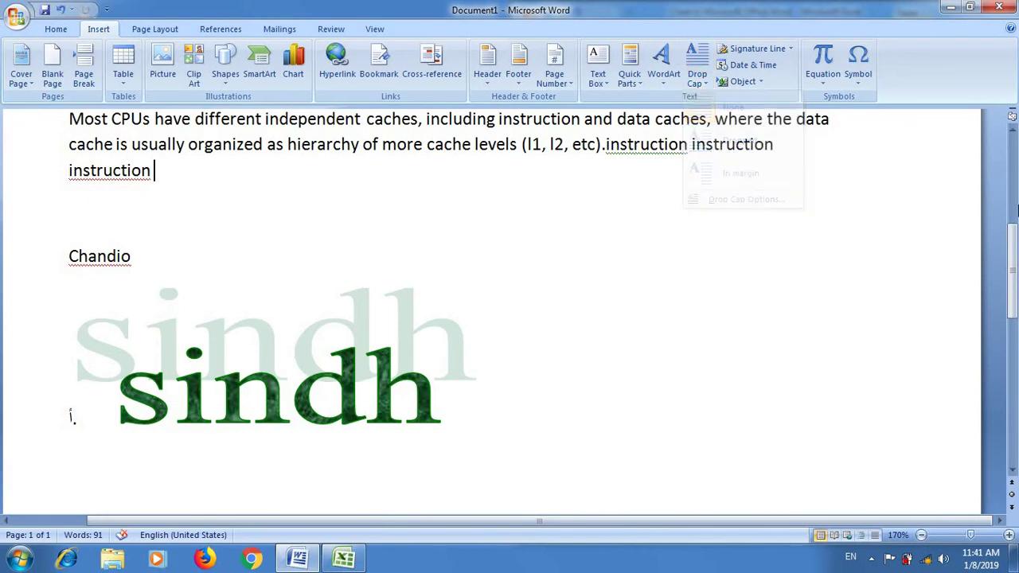
left_click(1012, 128)
left_click(1012, 128)
left_click(1012, 129)
left_click(1012, 128)
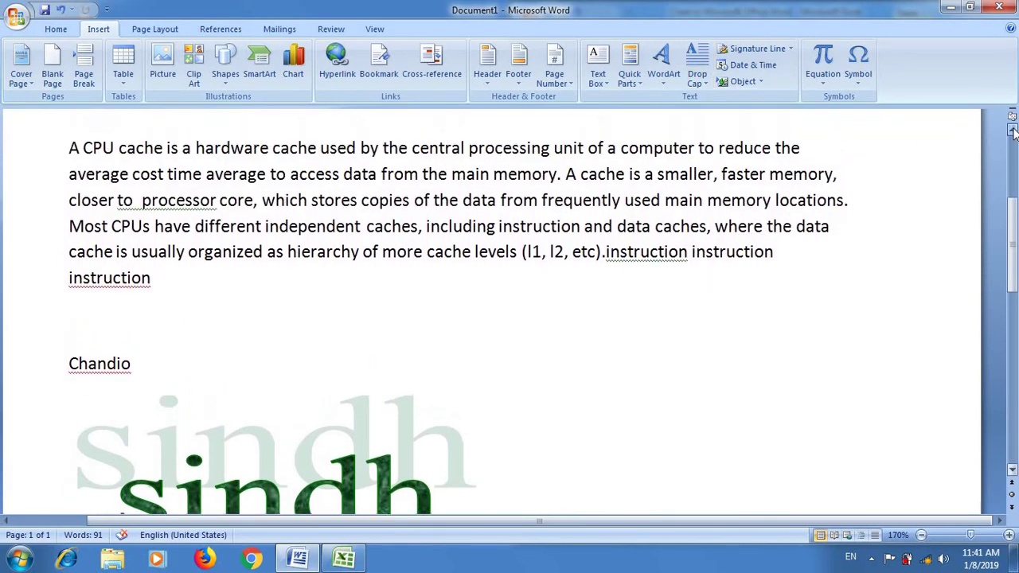
left_click(1012, 128)
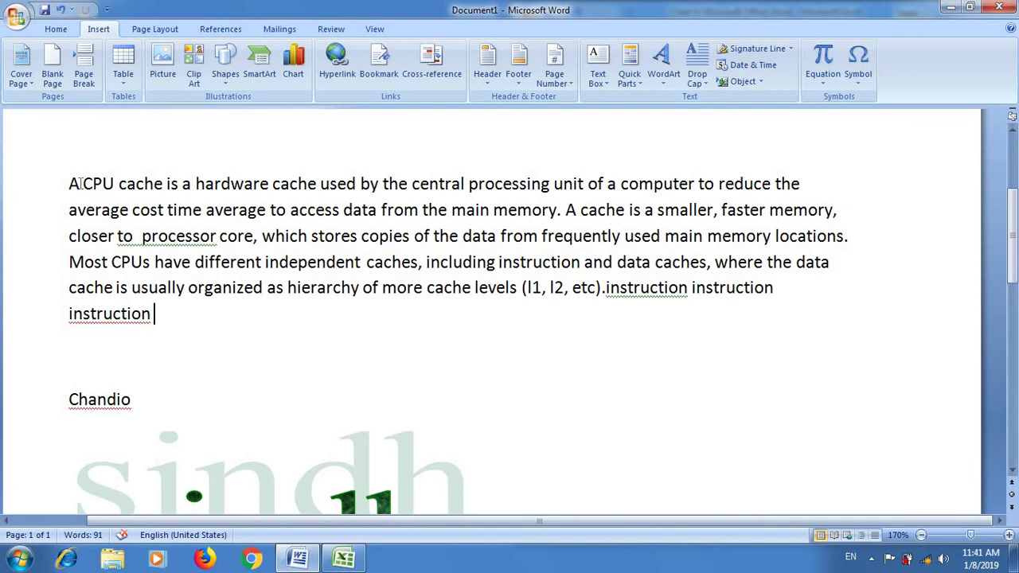
left_click(708, 72)
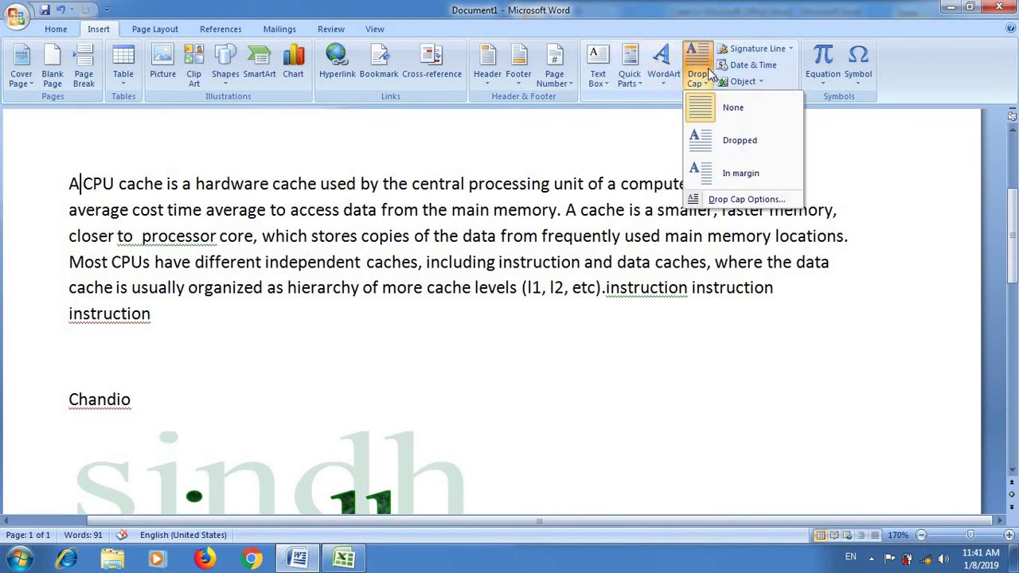
left_click(722, 135)
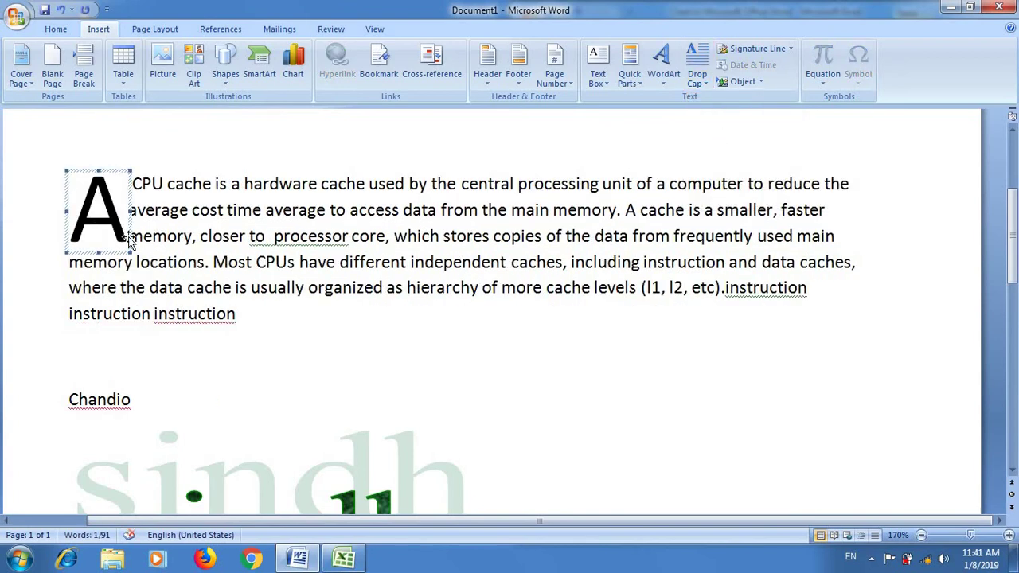
Paste a copy of the Cache memory: section below and set its capital 'A' In margin.
left_click(242, 314)
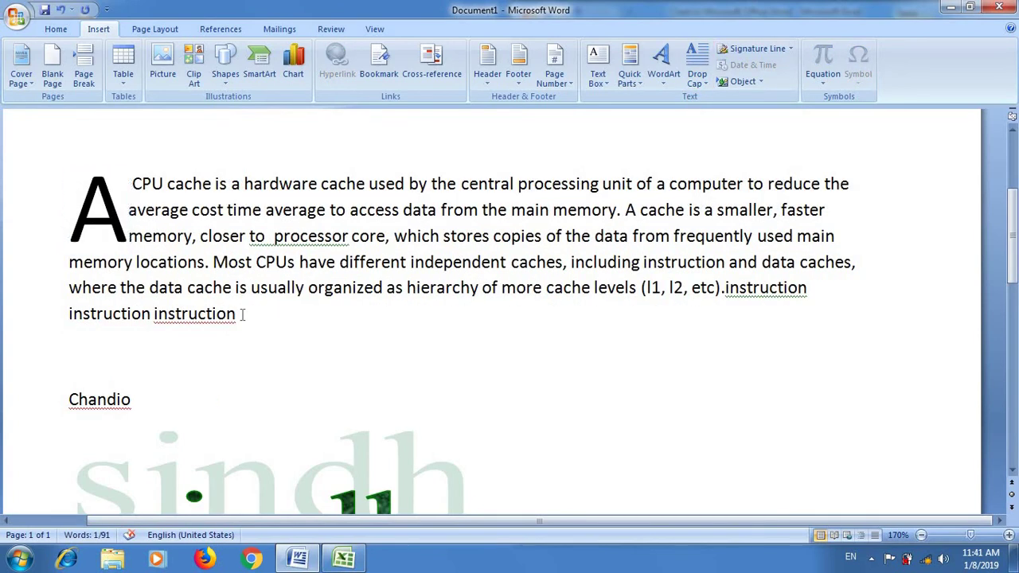
key("Return")
key("ctrl+v")
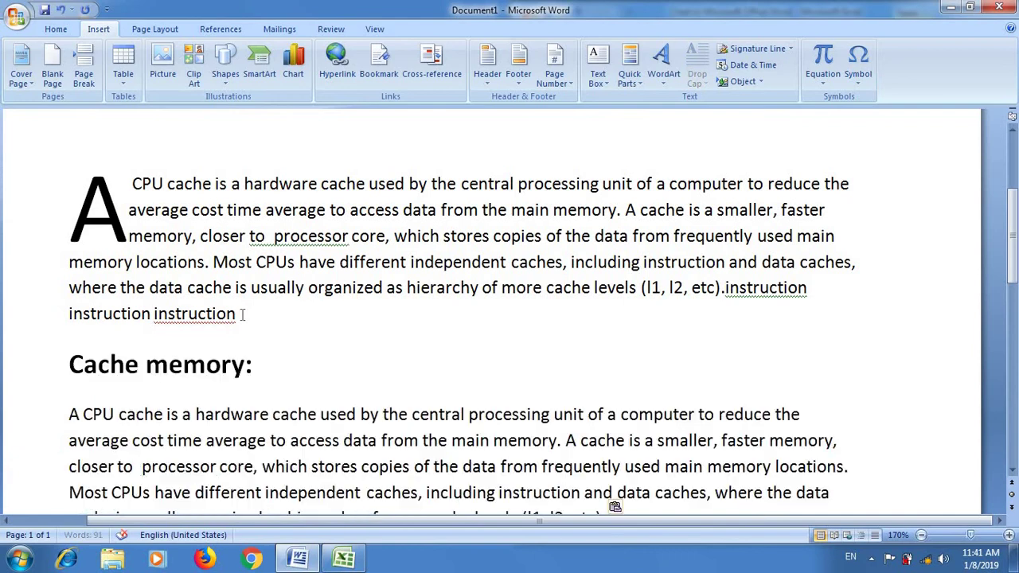
left_click(84, 414)
left_click(697, 80)
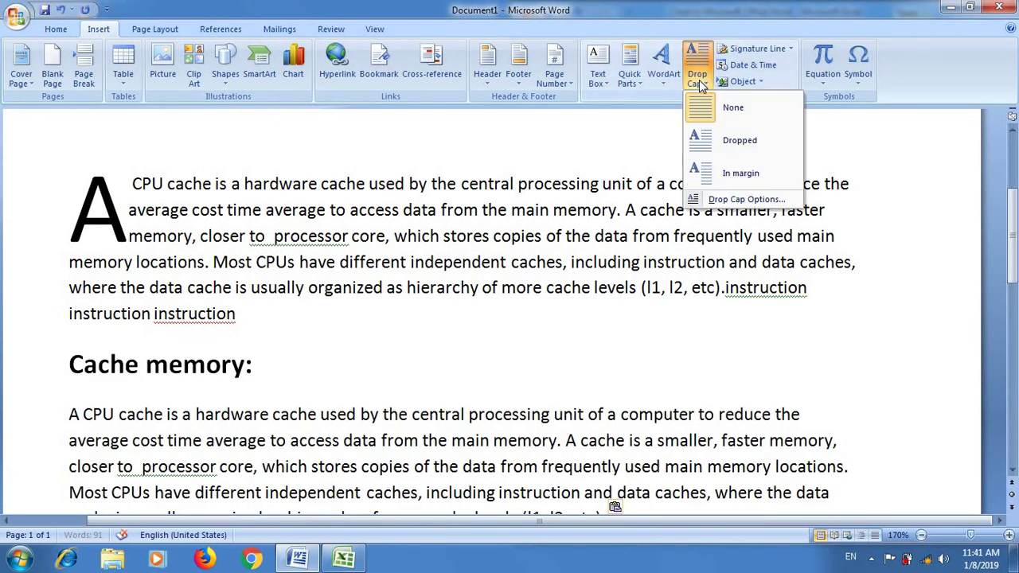
left_click(743, 175)
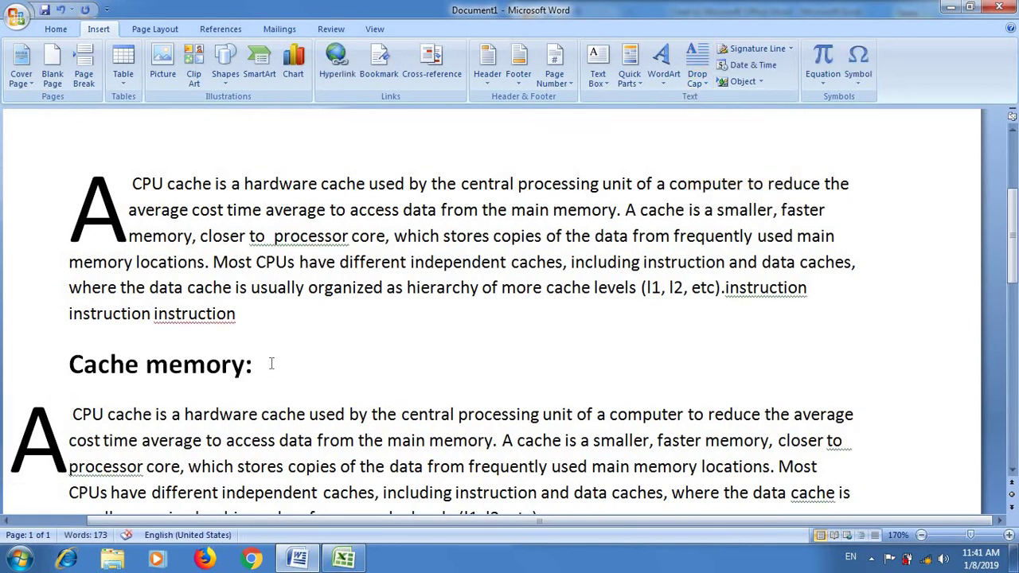
Dismiss the Signature Line notice and add a blank line after the second Cache memory: heading.
left_click(311, 356)
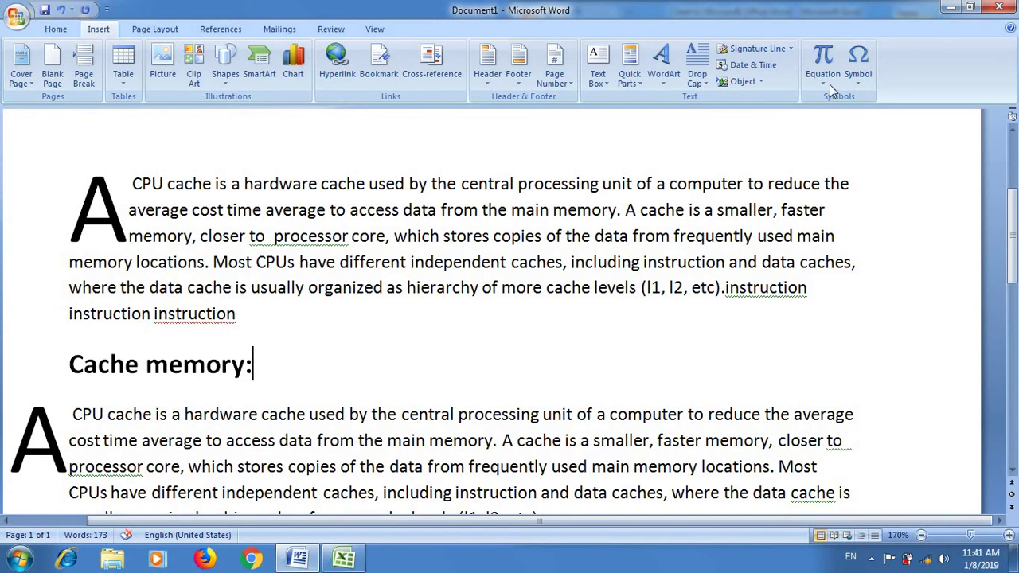
left_click(756, 49)
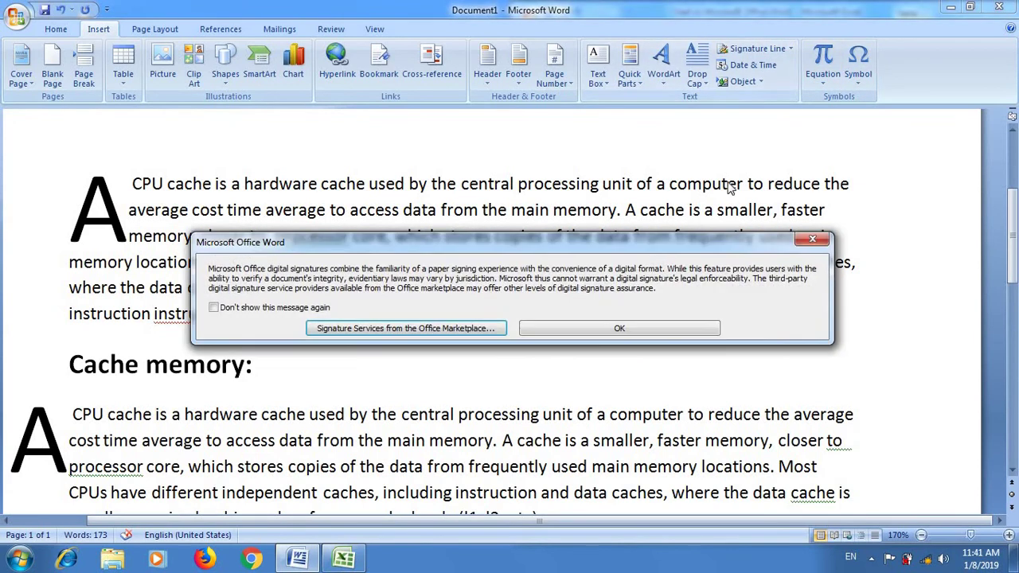
left_click(800, 243)
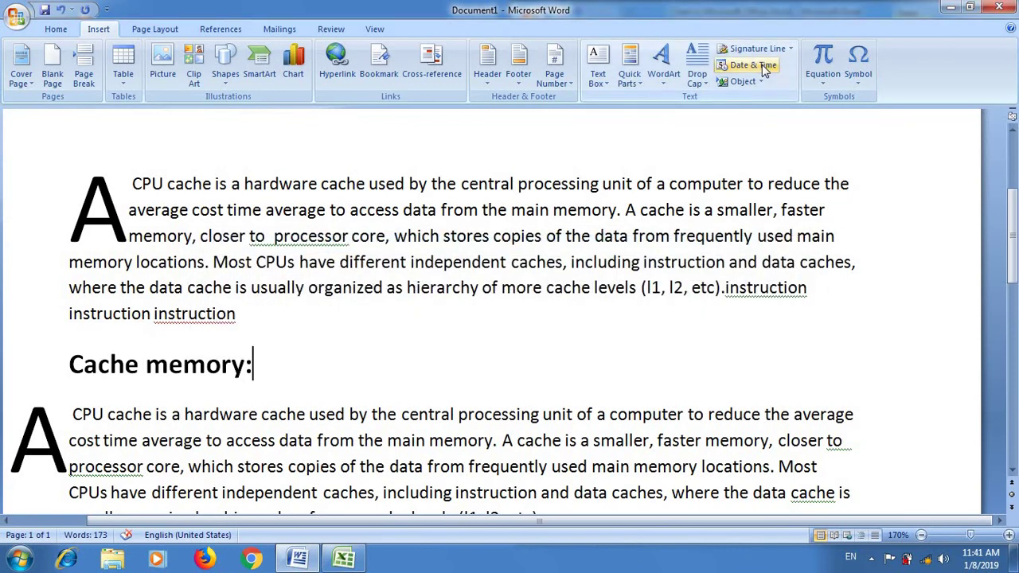
key("Return")
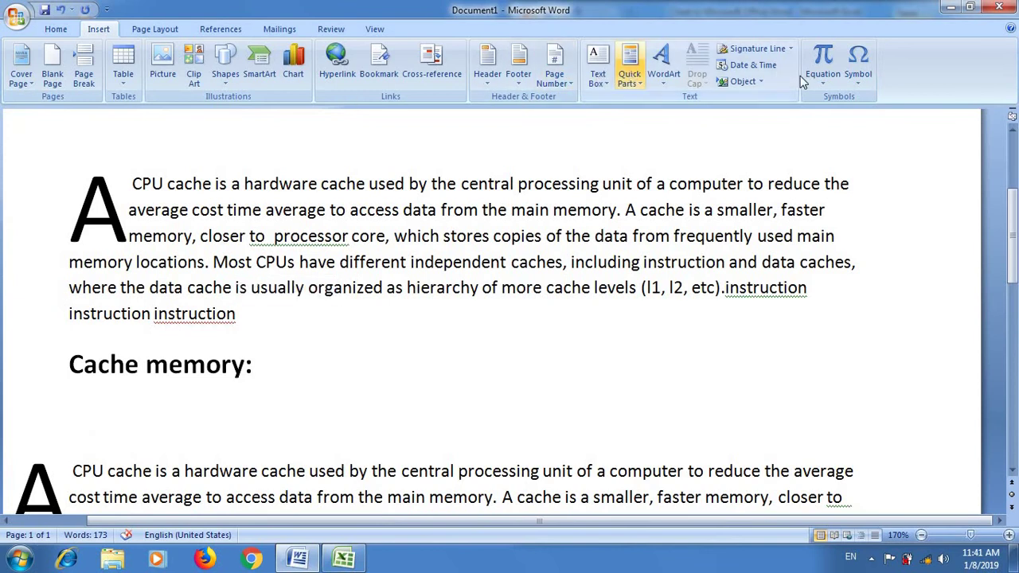
Insert the date 'Tuesday, January 08, 2019' in long weekday format, then start a new line.
left_click(752, 65)
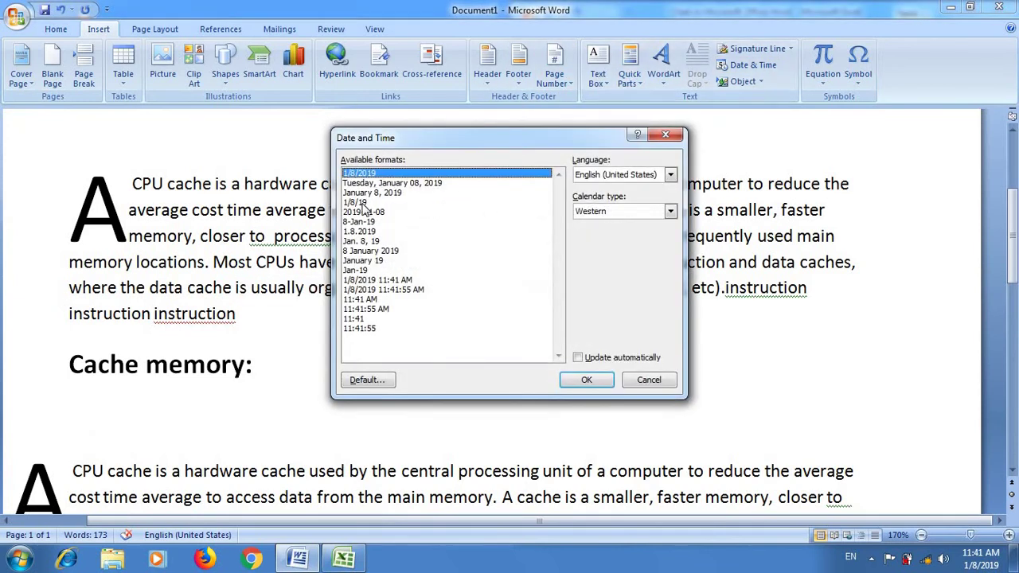
left_click(418, 184)
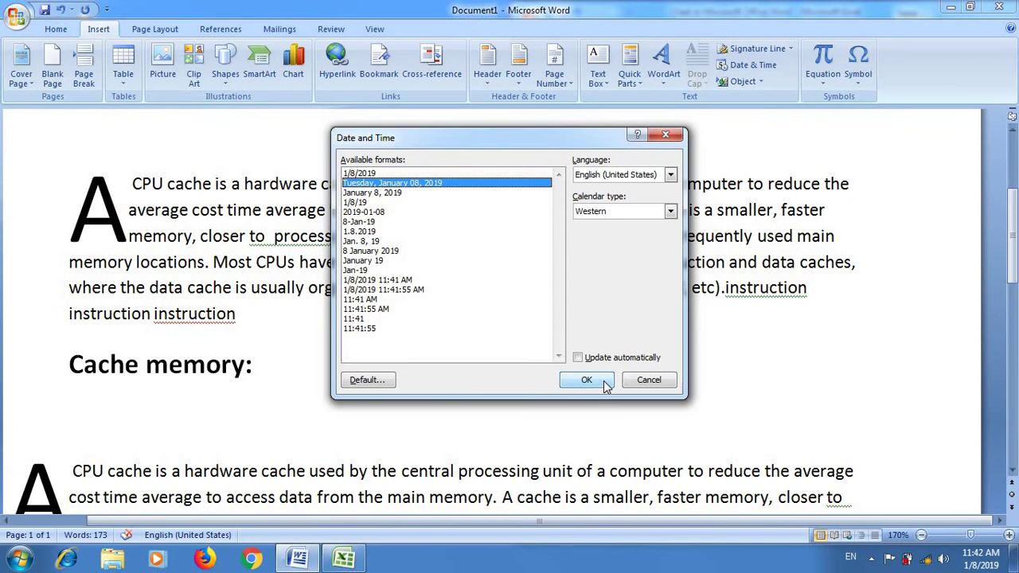
left_click(586, 381)
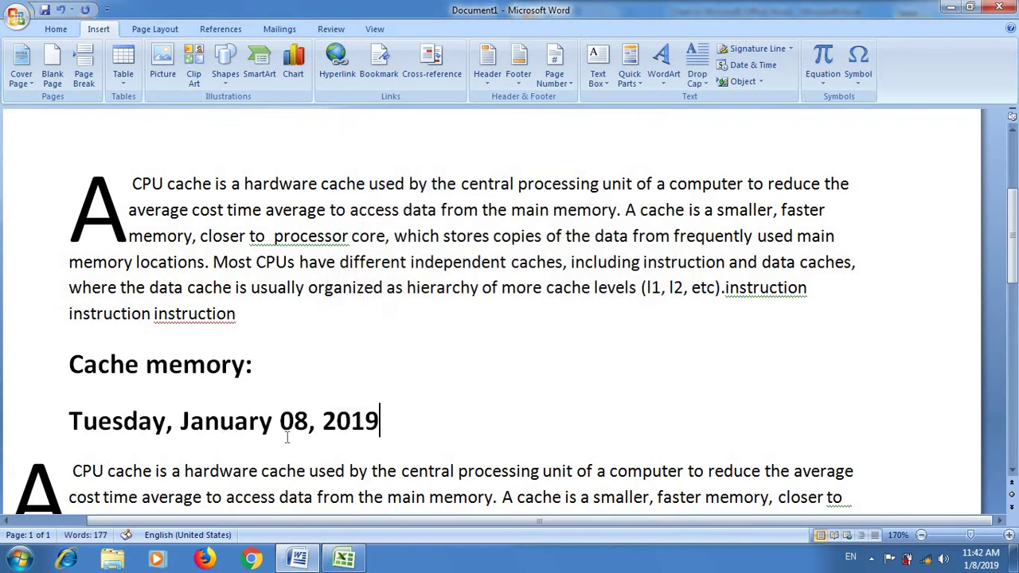
key("Return")
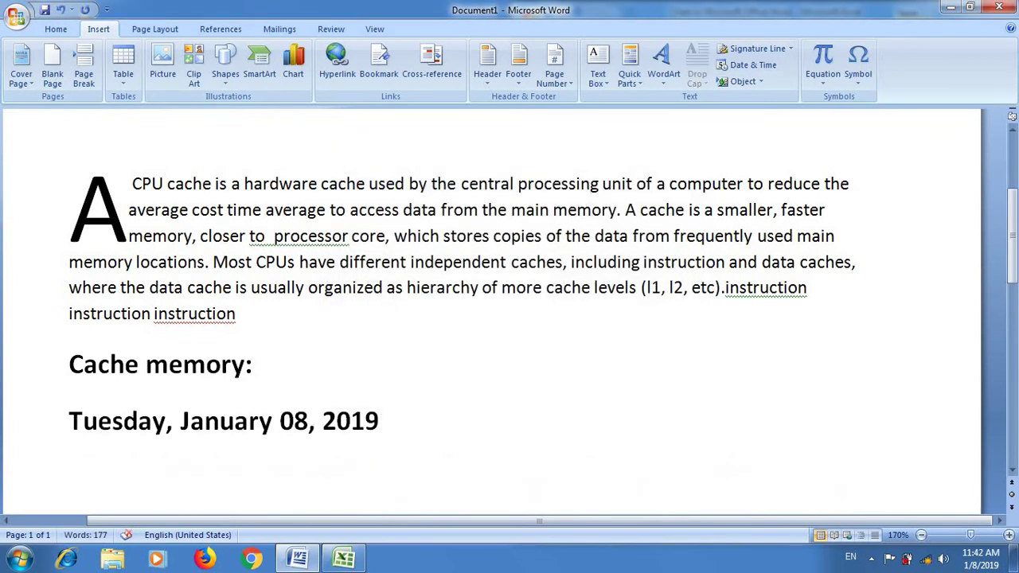
Embed a Microsoft Office Excel Chart of Food, Gas and Motel values for Jan–Jun.
left_click(760, 84)
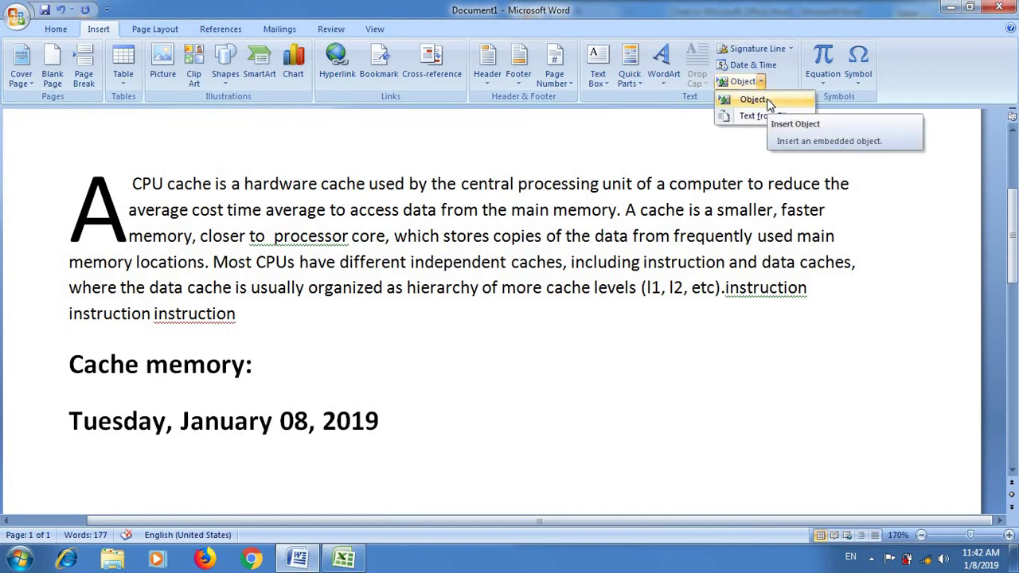
left_click(769, 103)
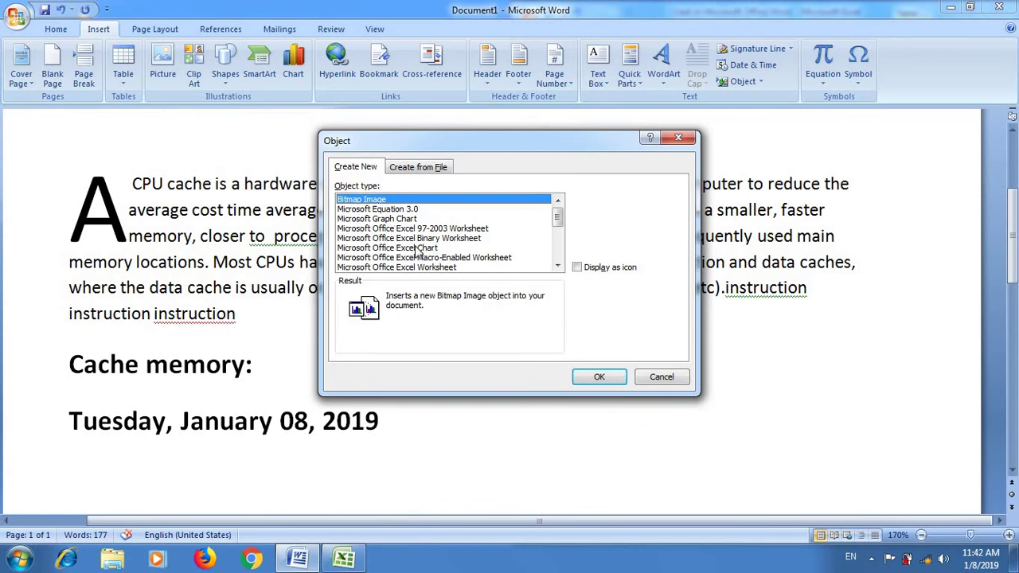
left_click(418, 249)
left_click(593, 376)
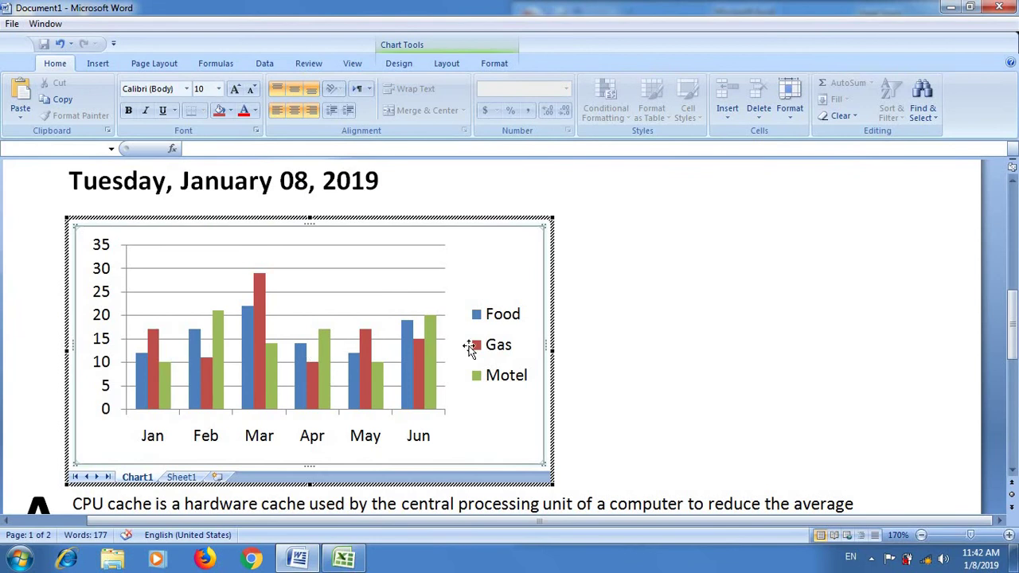
left_click(362, 276)
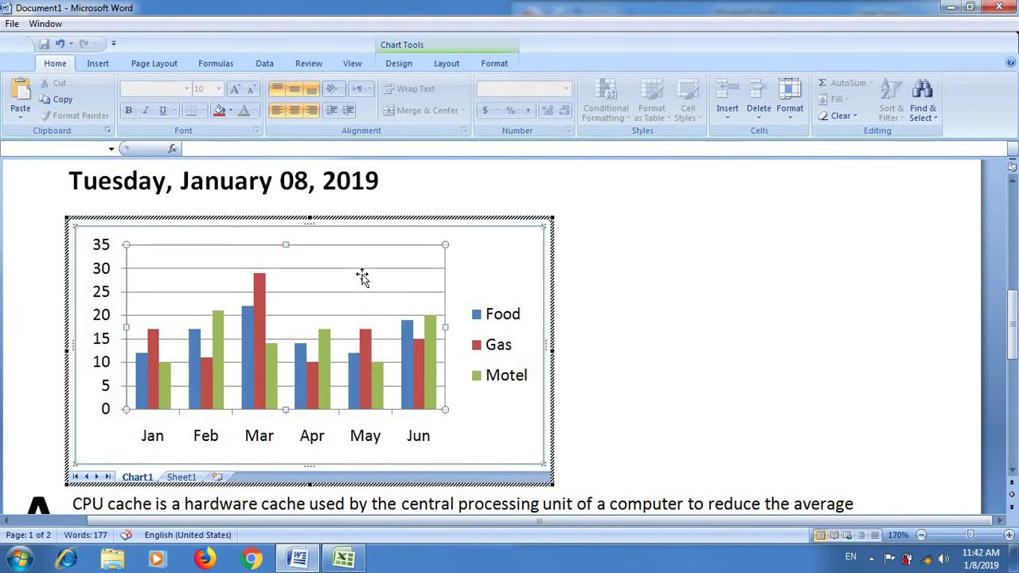
left_click(423, 226)
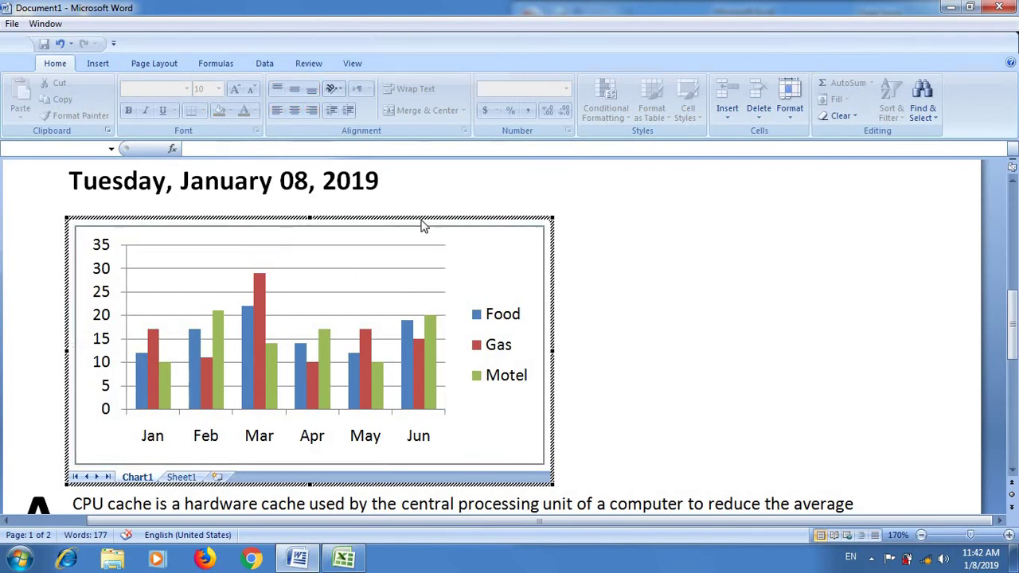
left_click(760, 452)
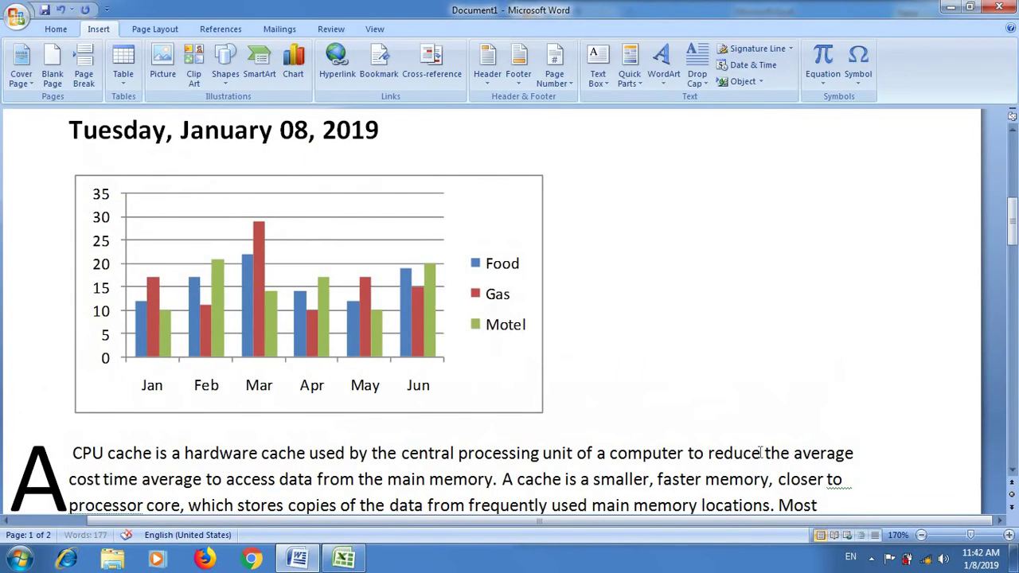
key("Down")
key("Down")
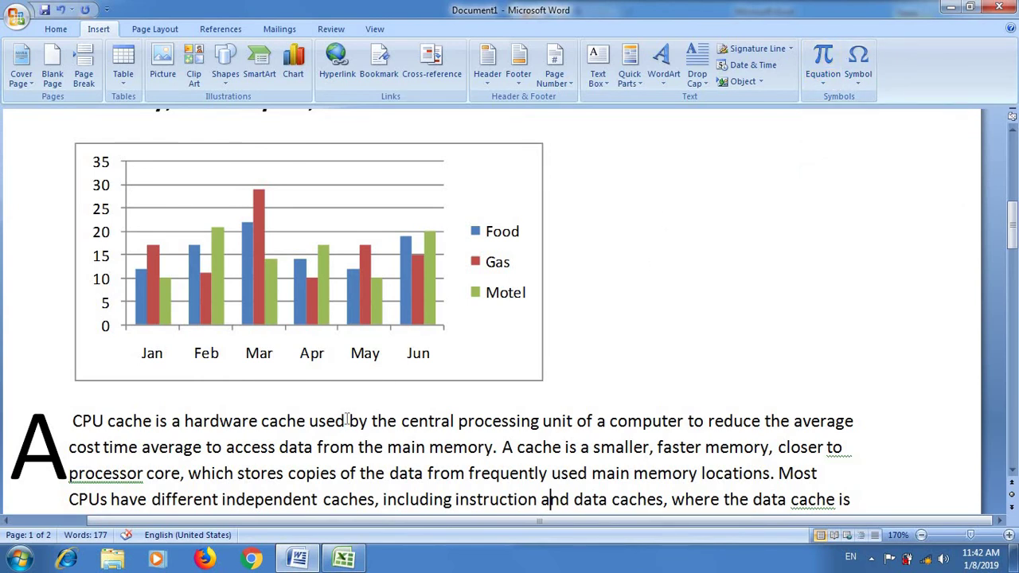
Select and deselect the column chart, then scroll back to the empty line ending page 1.
left_click(213, 374)
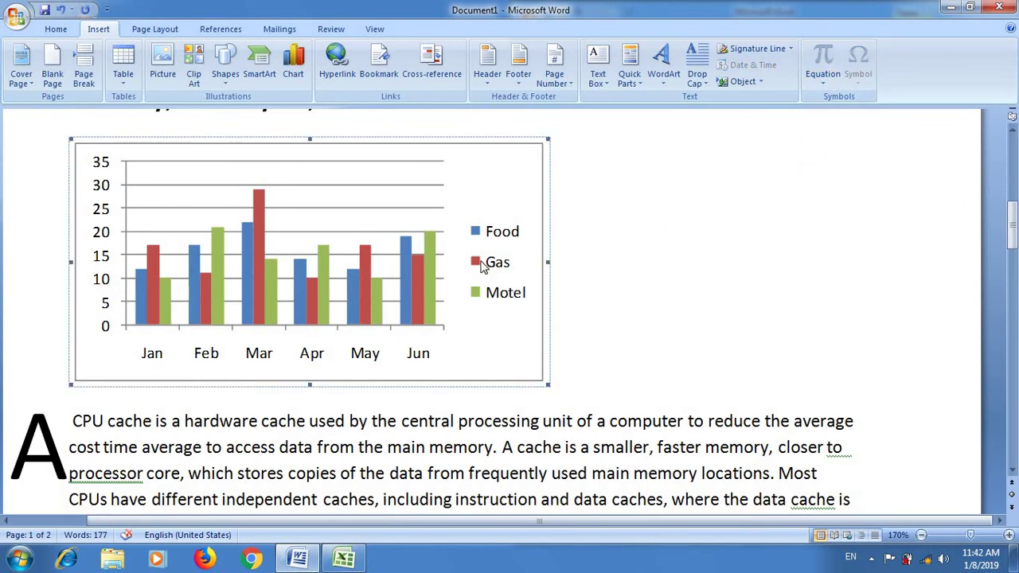
left_click(662, 471)
scroll(661, 471, "down", 1)
scroll(662, 471, "up", 10)
scroll(662, 471, "up", 3)
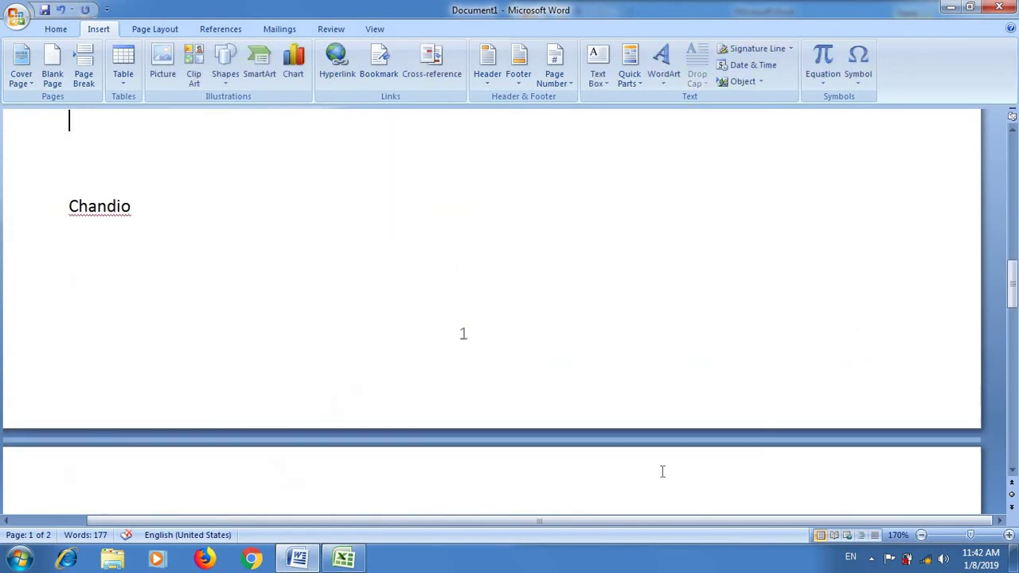
scroll(661, 478, "up", 1)
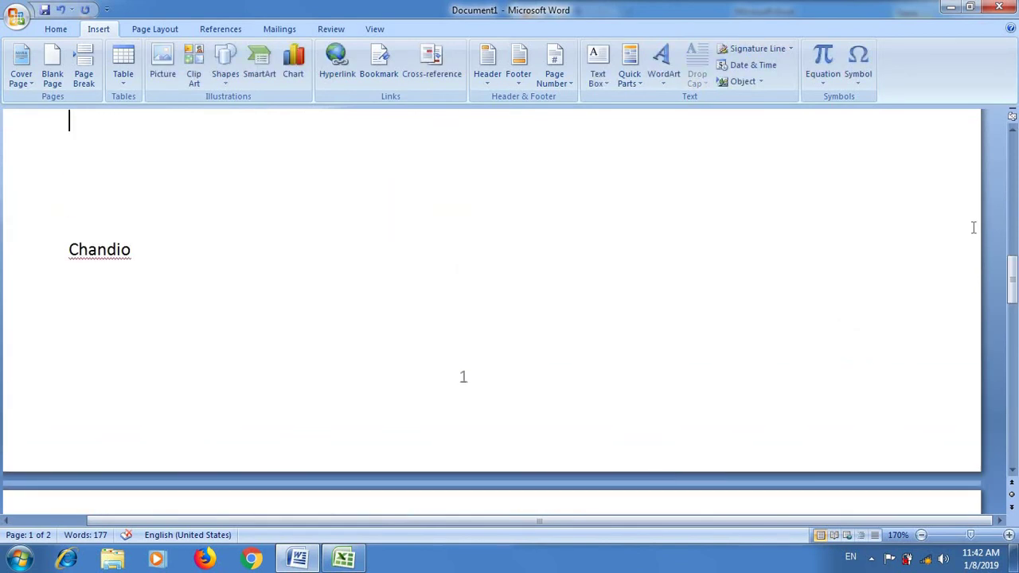
Insert the Binomial Theorem equation, change x + a to xa − 2 + a, and exit below it.
left_click(834, 86)
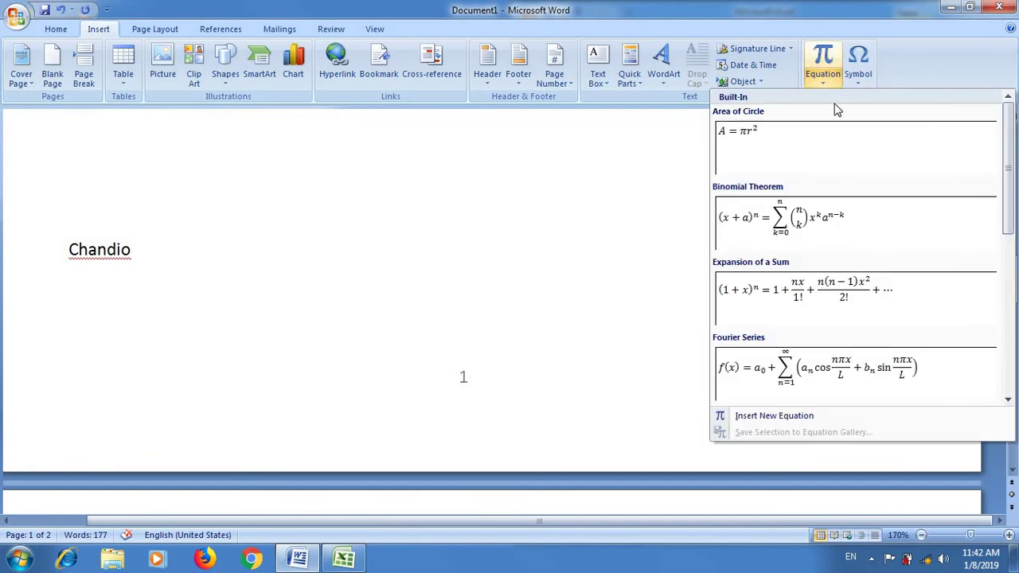
left_click(826, 205)
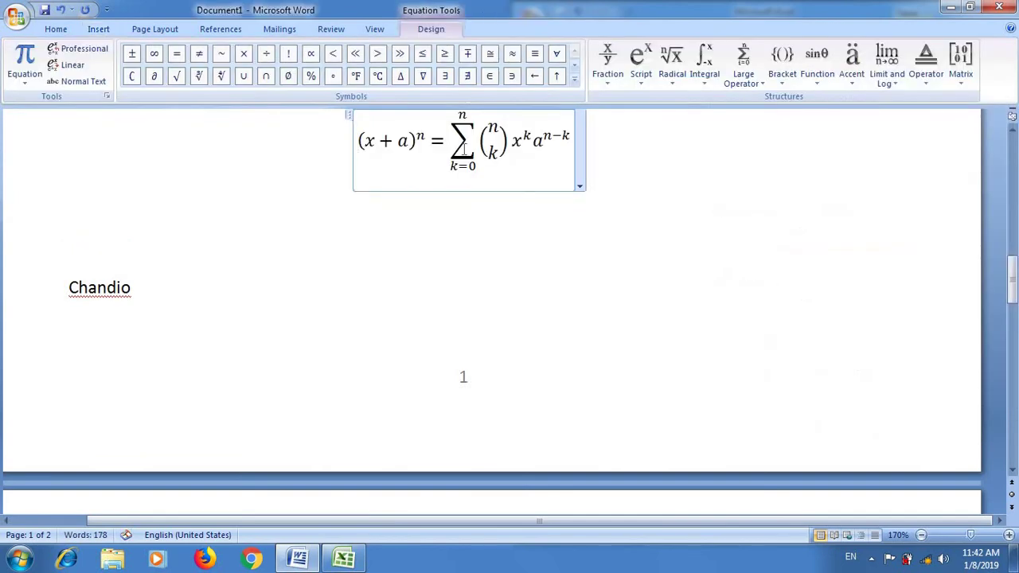
double_click(380, 140)
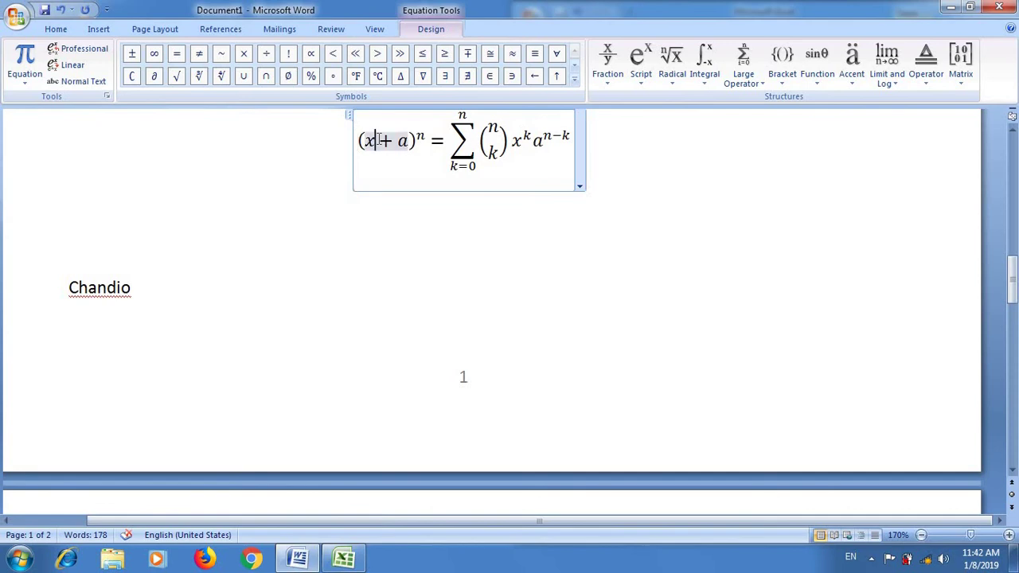
type("a")
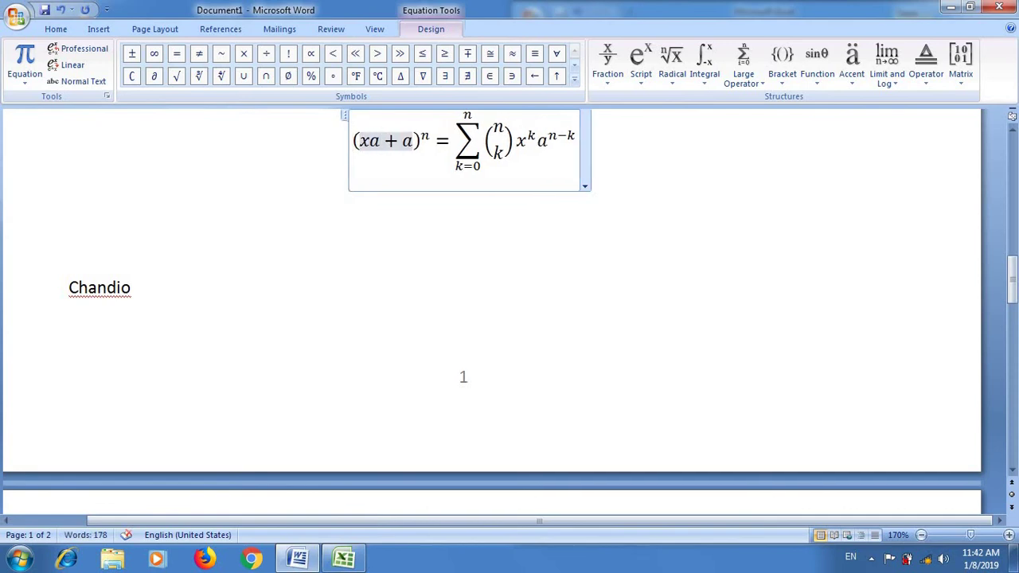
type("-")
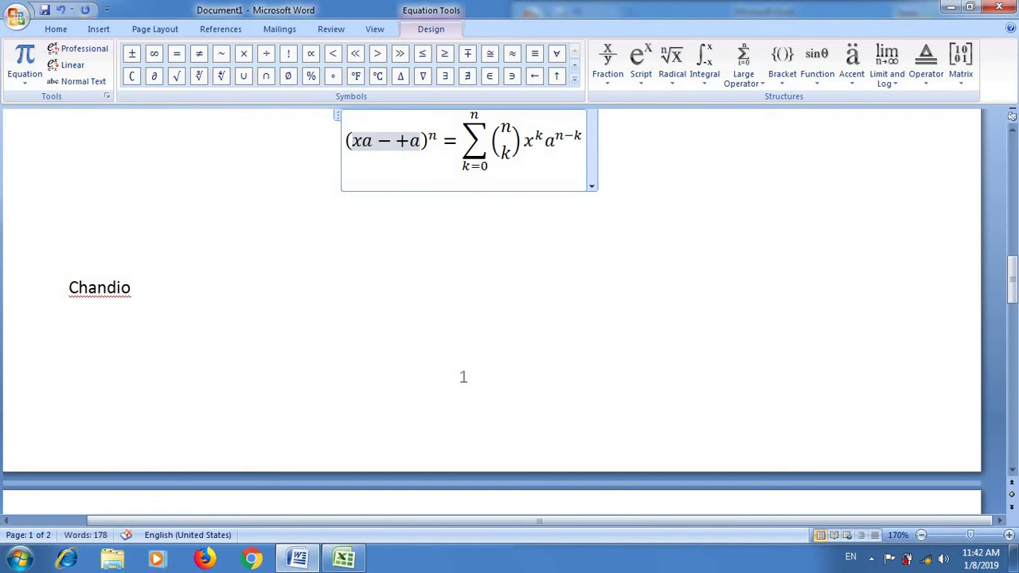
type("2")
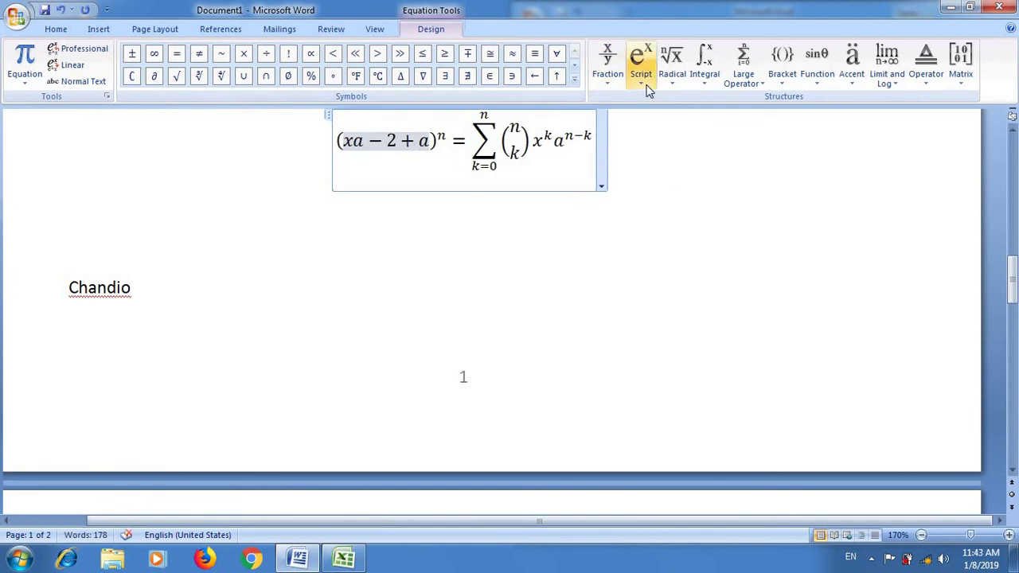
left_click(263, 261)
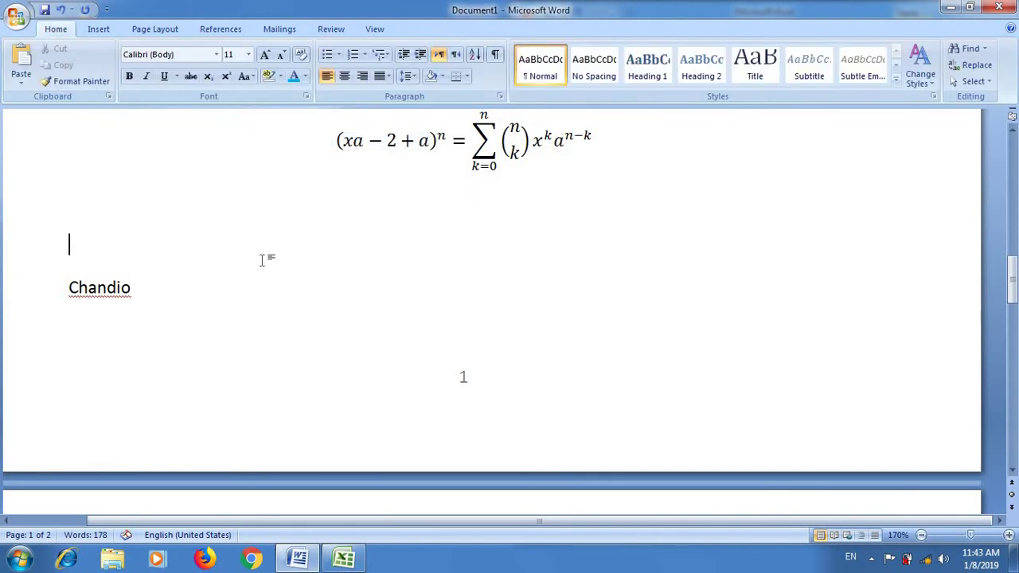
Insert the Expansion of a Sum equation and prefix it with a superscript x².
left_click(99, 30)
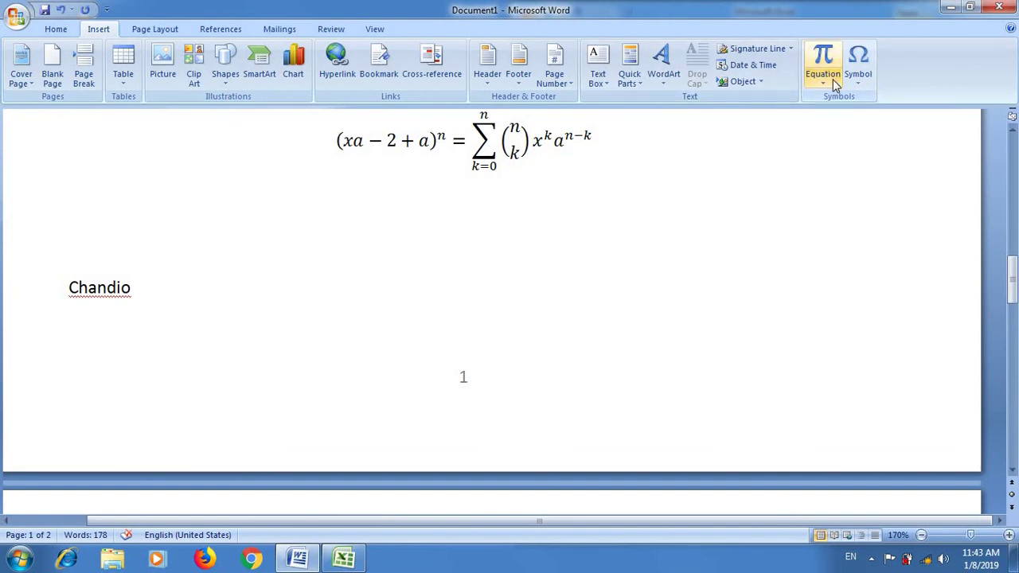
left_click(834, 84)
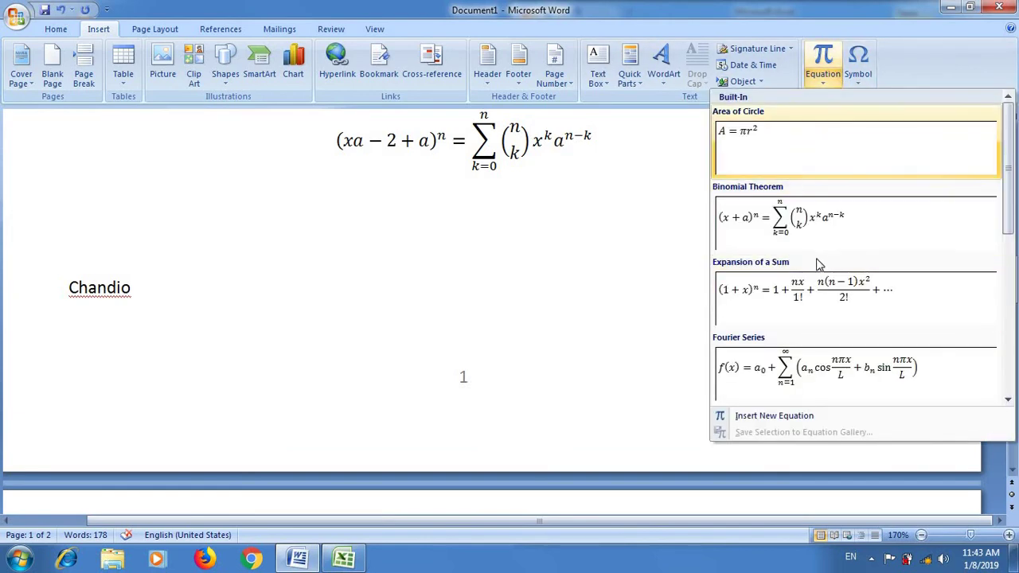
left_click(819, 291)
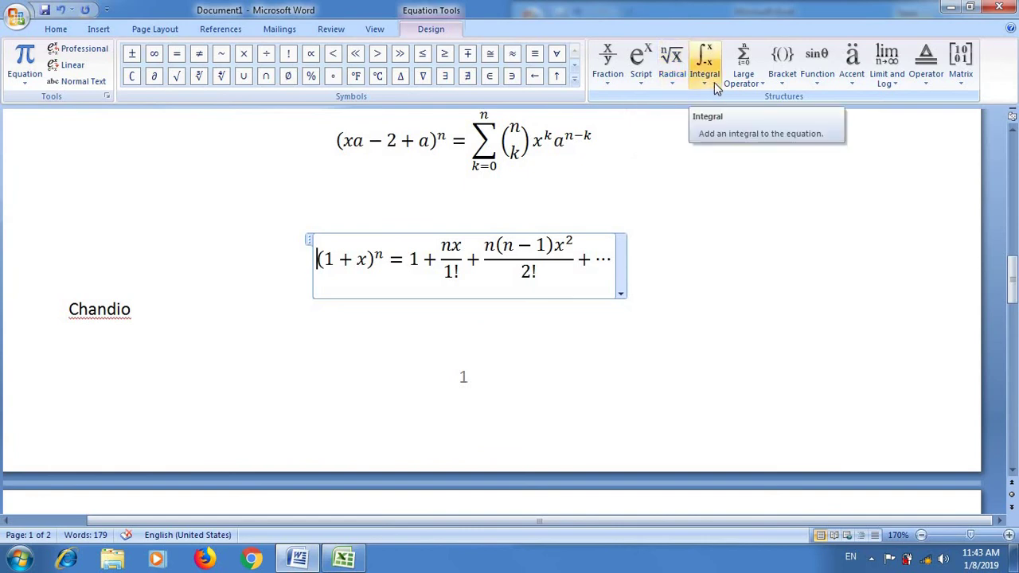
left_click(642, 64)
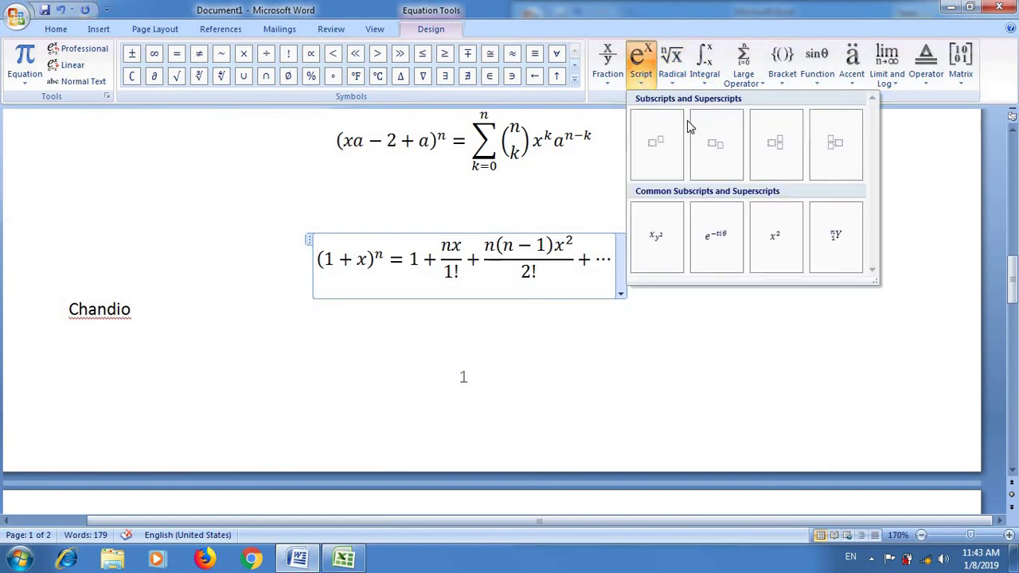
left_click(657, 165)
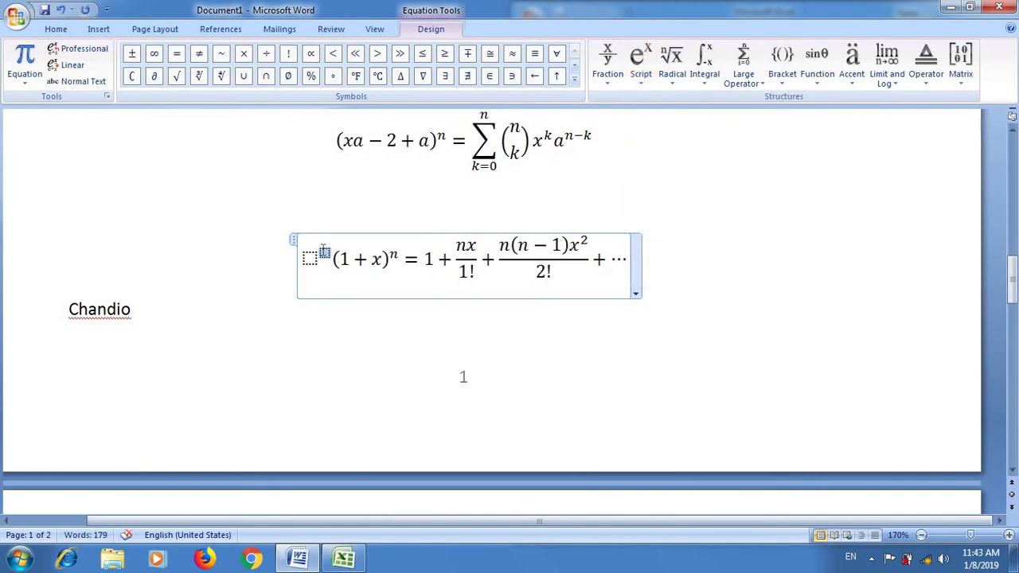
type("2")
key("Left")
key("Left")
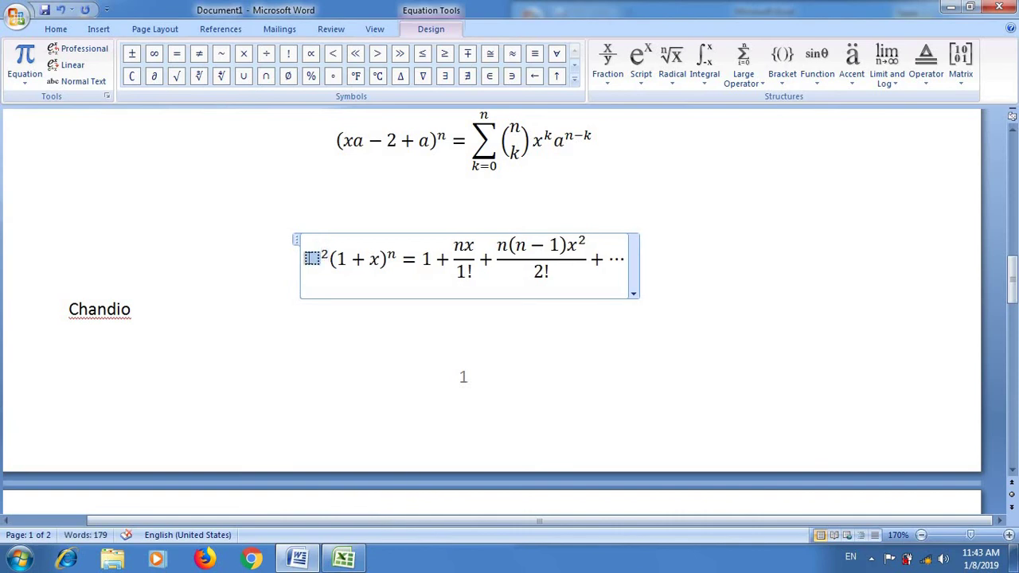
type("x")
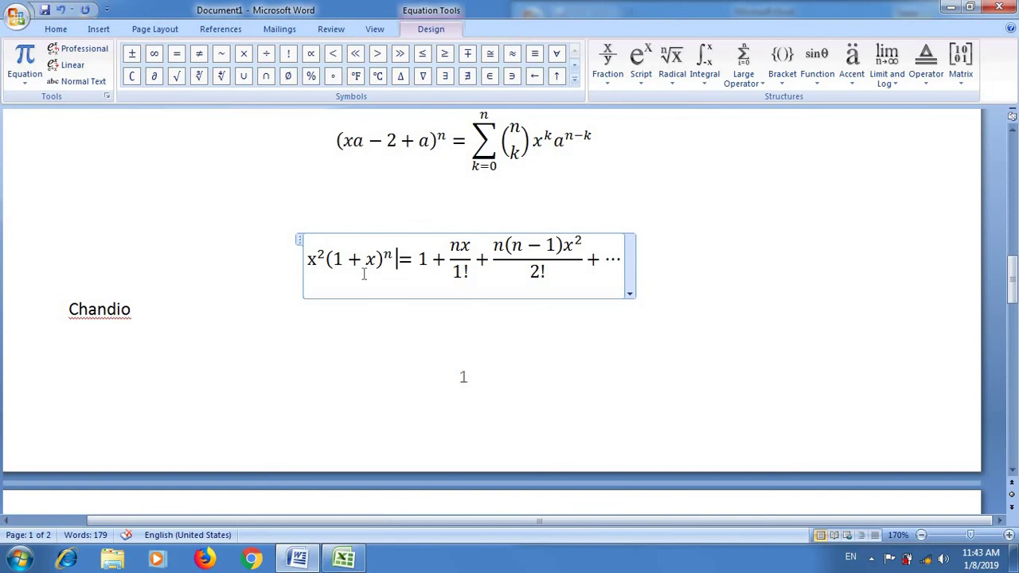
Add a cube root containing s after (1 + x)ⁿ, then leave the equation.
left_click(681, 86)
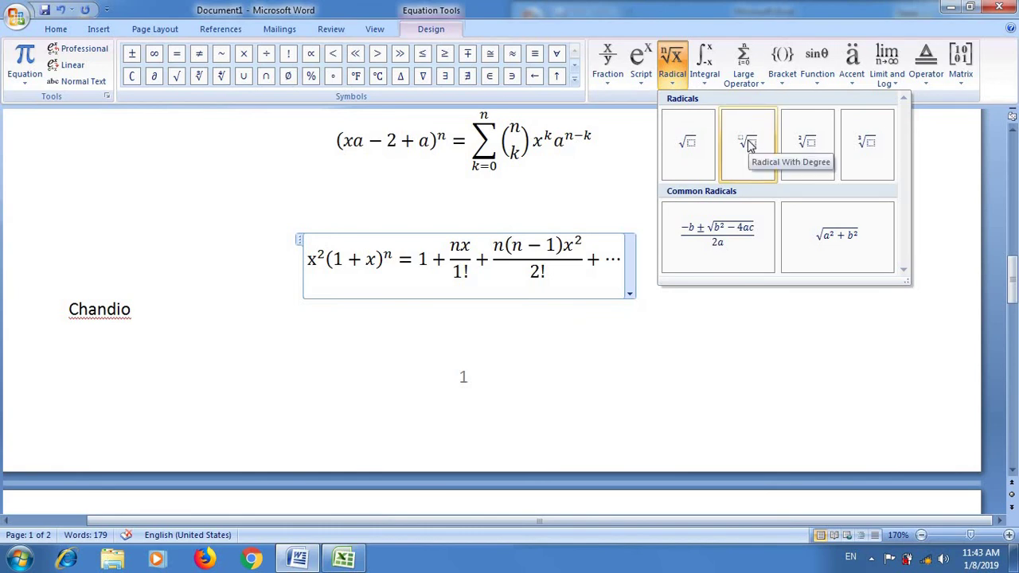
left_click(862, 148)
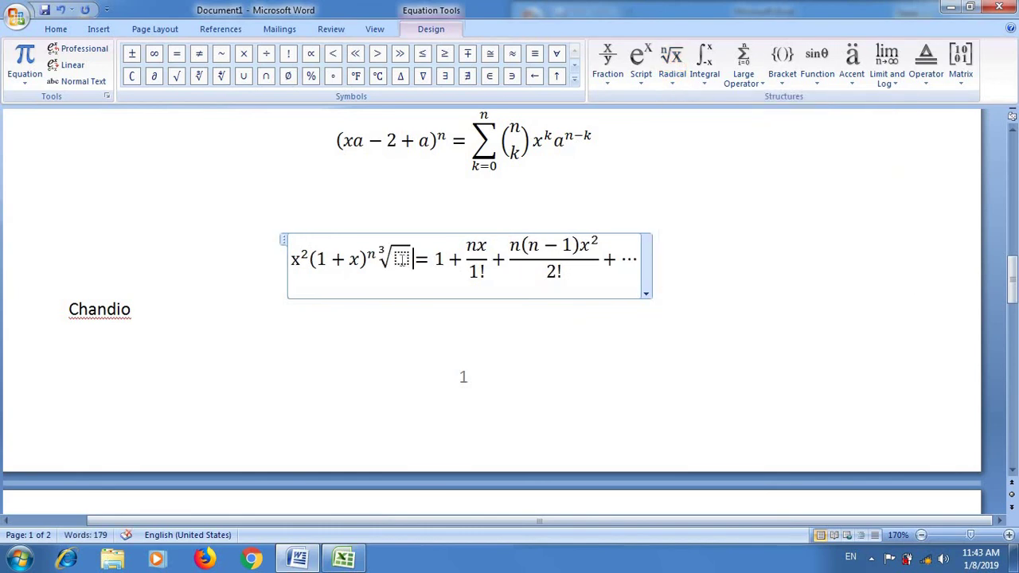
left_click(401, 259)
type("s")
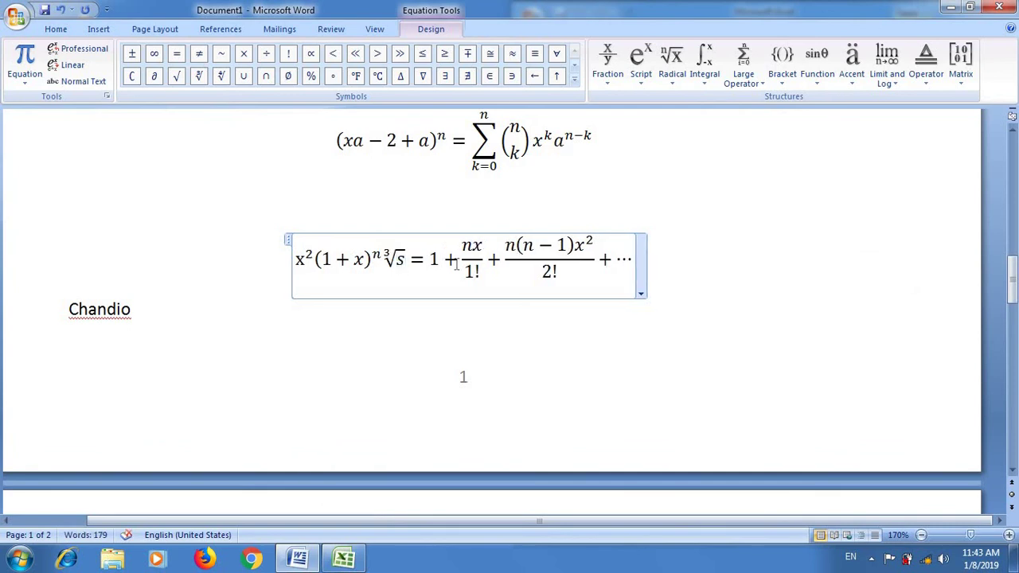
left_click(304, 204)
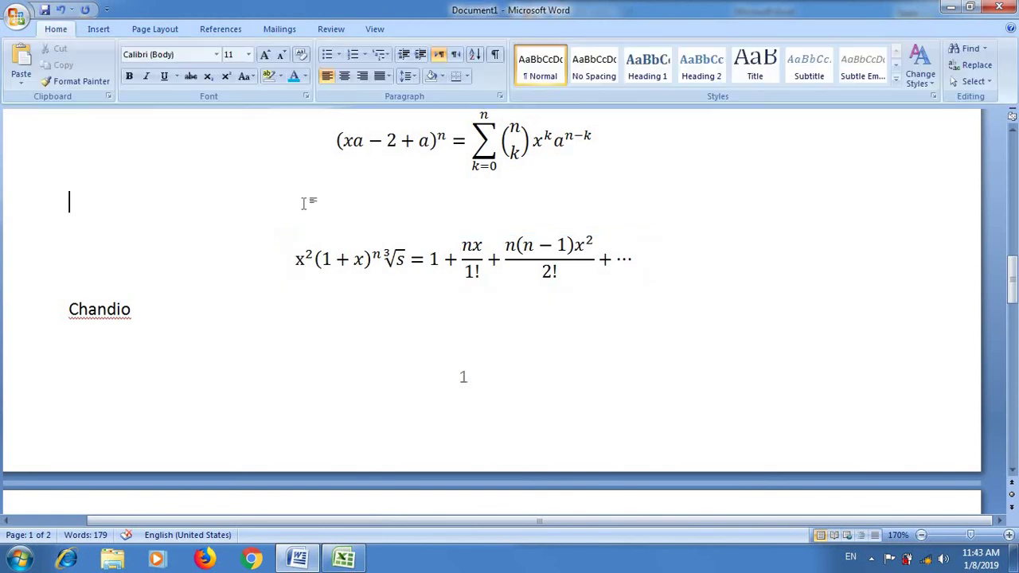
Insert the Greek letter ψ from the More Symbols dialog.
left_click(98, 28)
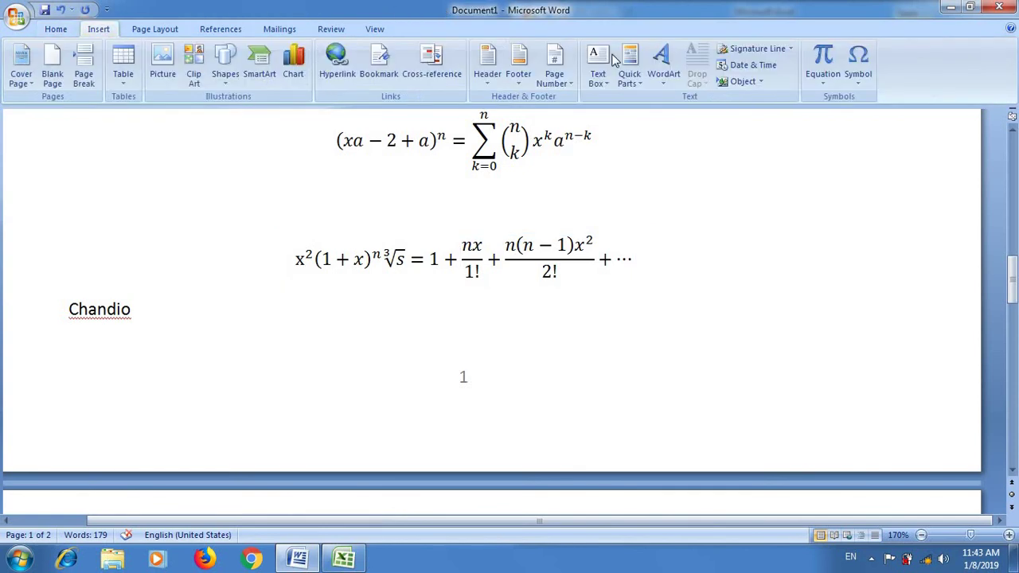
left_click(860, 88)
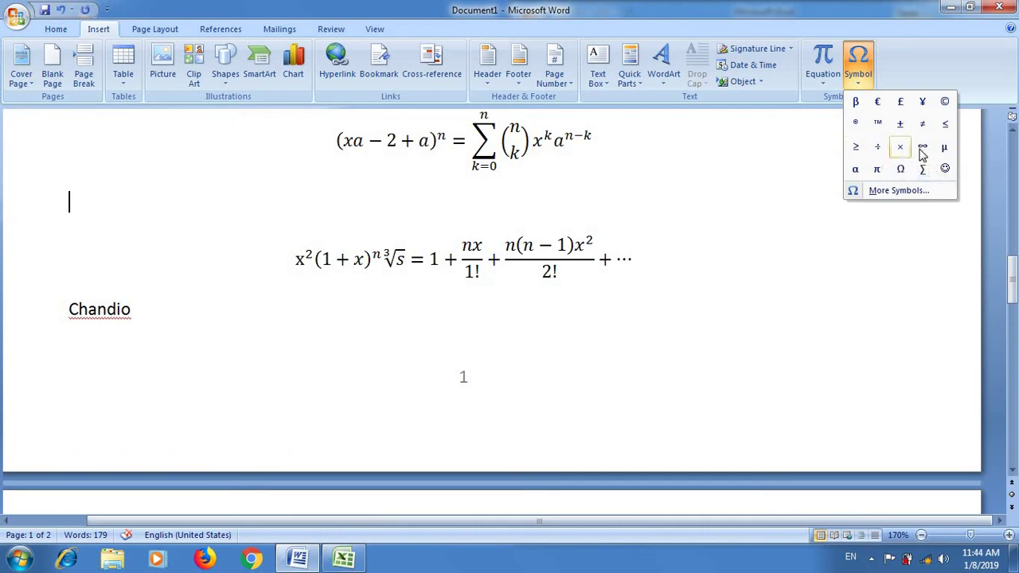
left_click(894, 191)
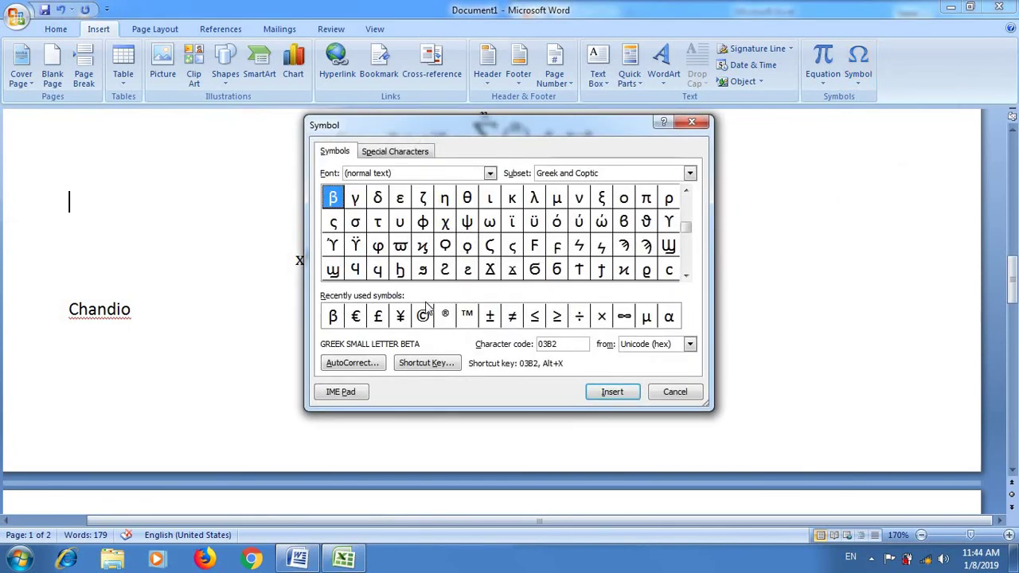
left_click(468, 223)
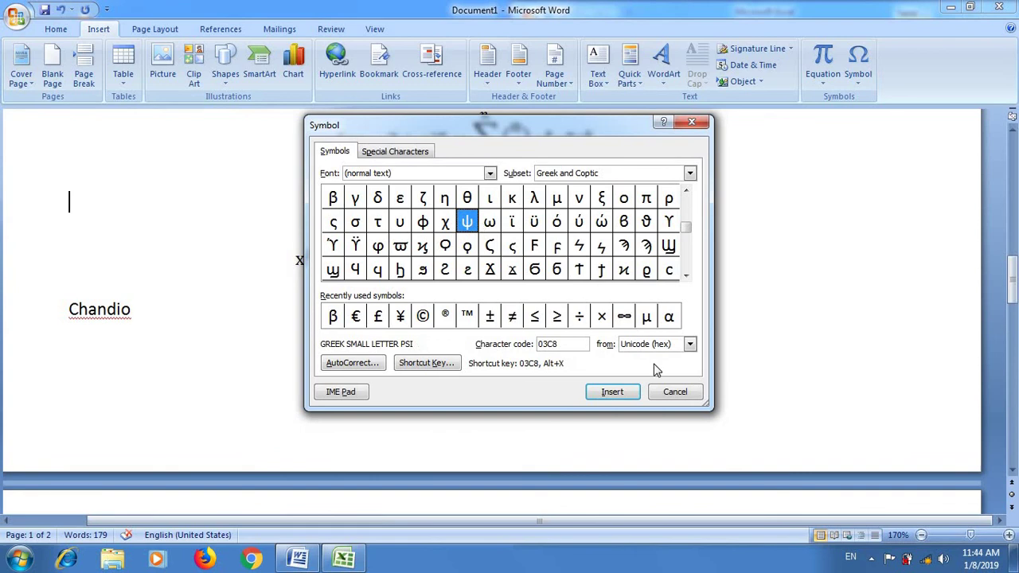
left_click(613, 392)
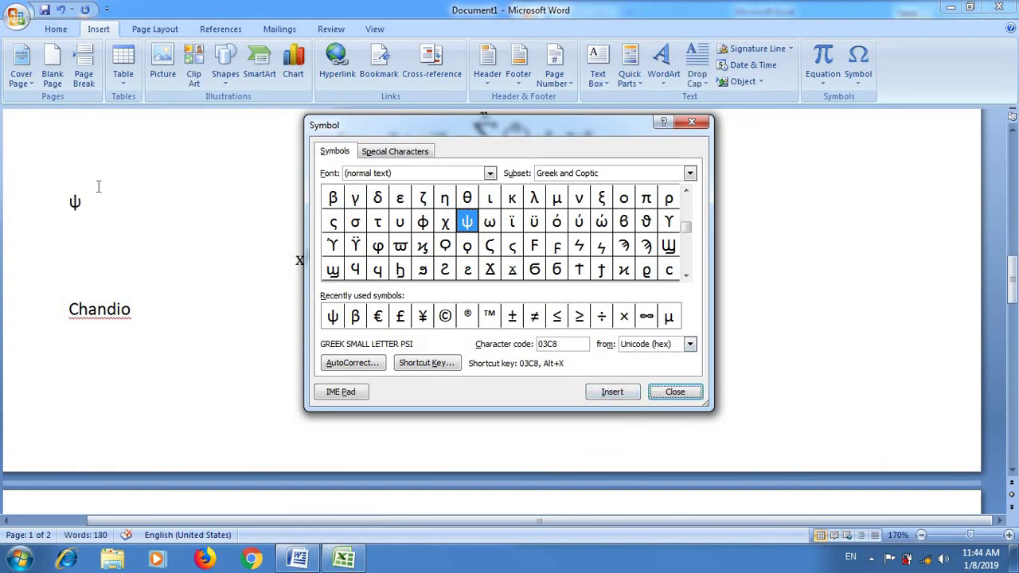
Add the ©, ®, ™ and ¶ special characters after ψ.
left_click(405, 153)
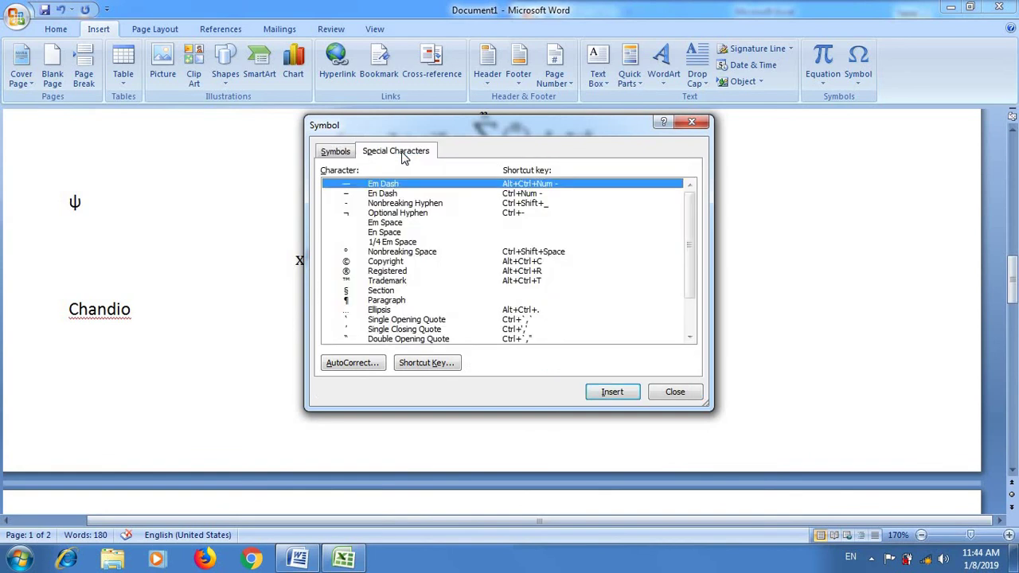
left_click(387, 263)
left_click(625, 395)
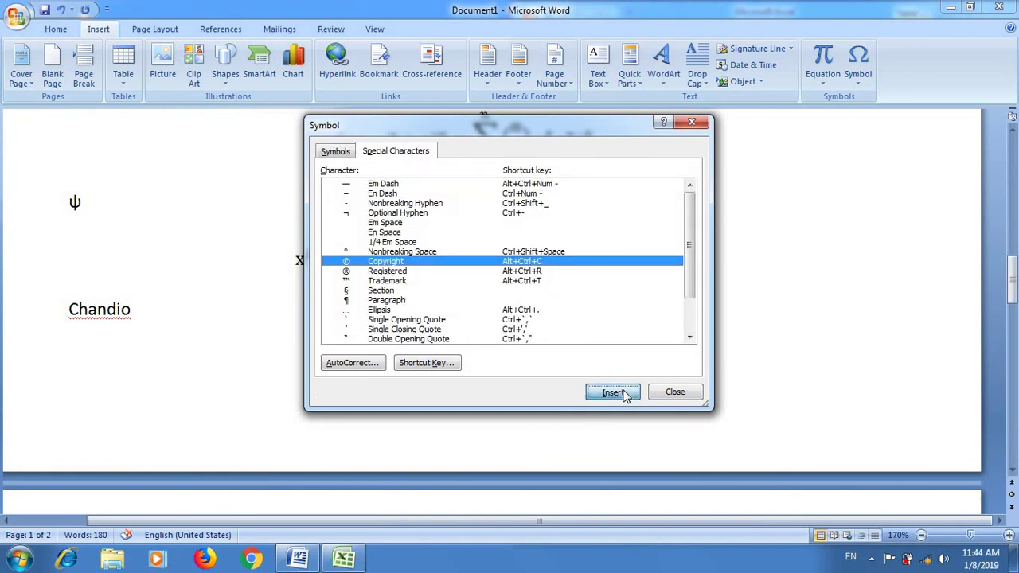
left_click(406, 271)
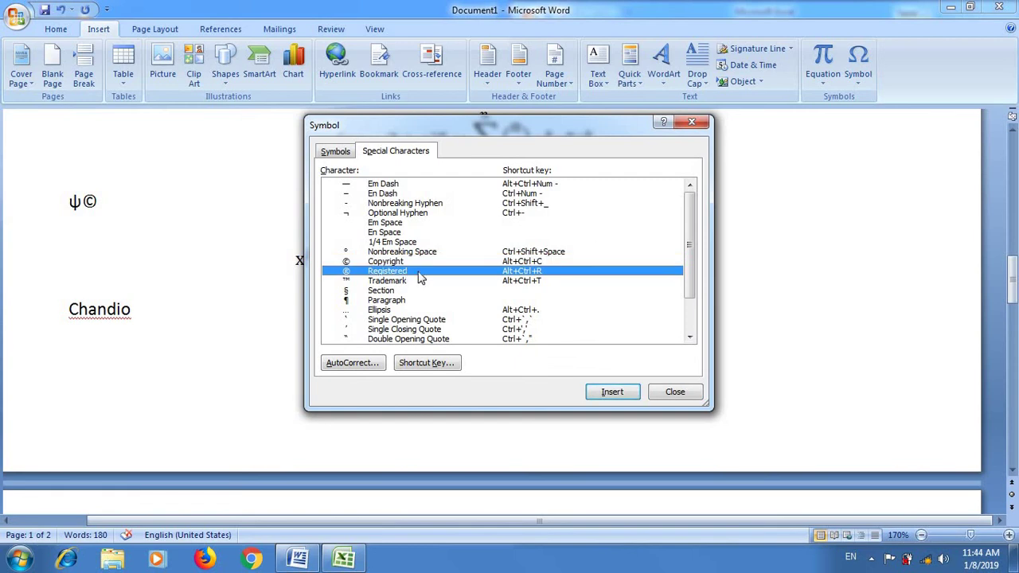
left_click(613, 393)
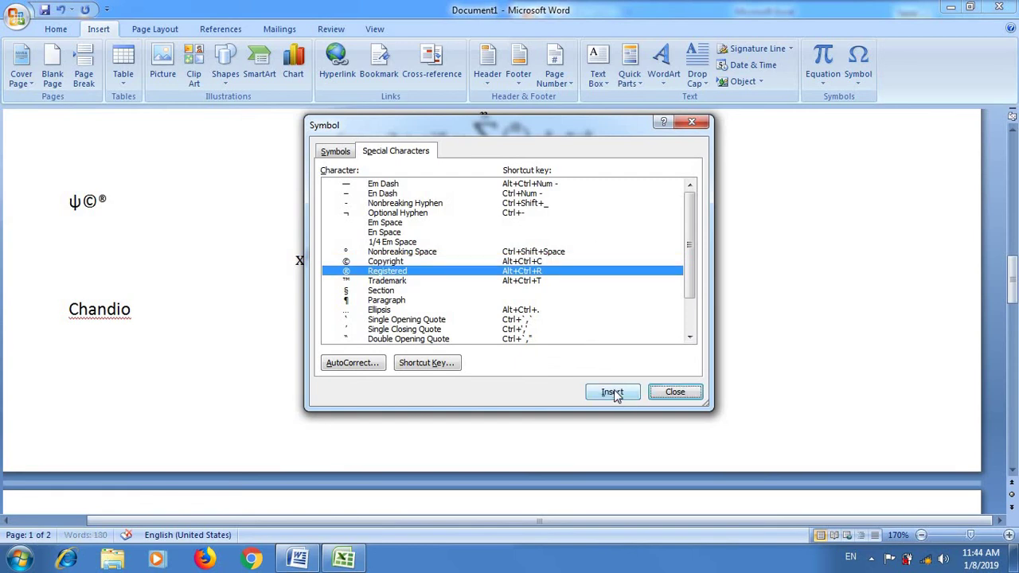
left_click(390, 281)
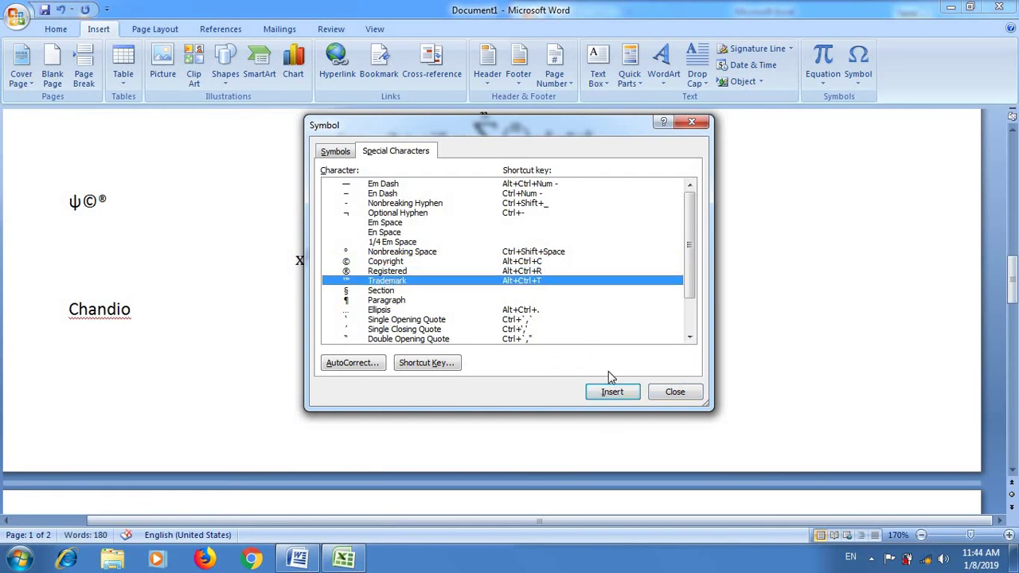
left_click(626, 398)
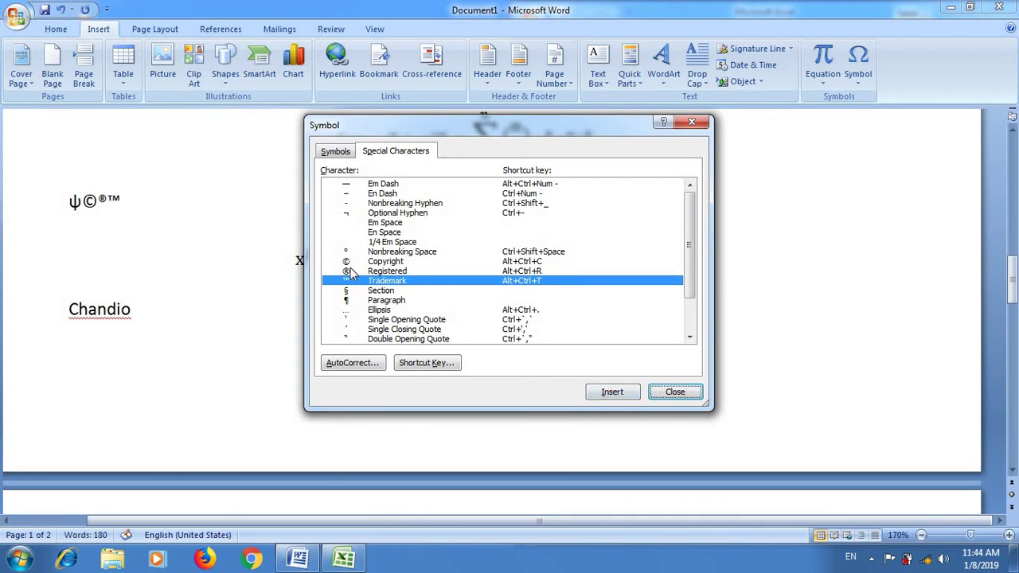
left_click(387, 301)
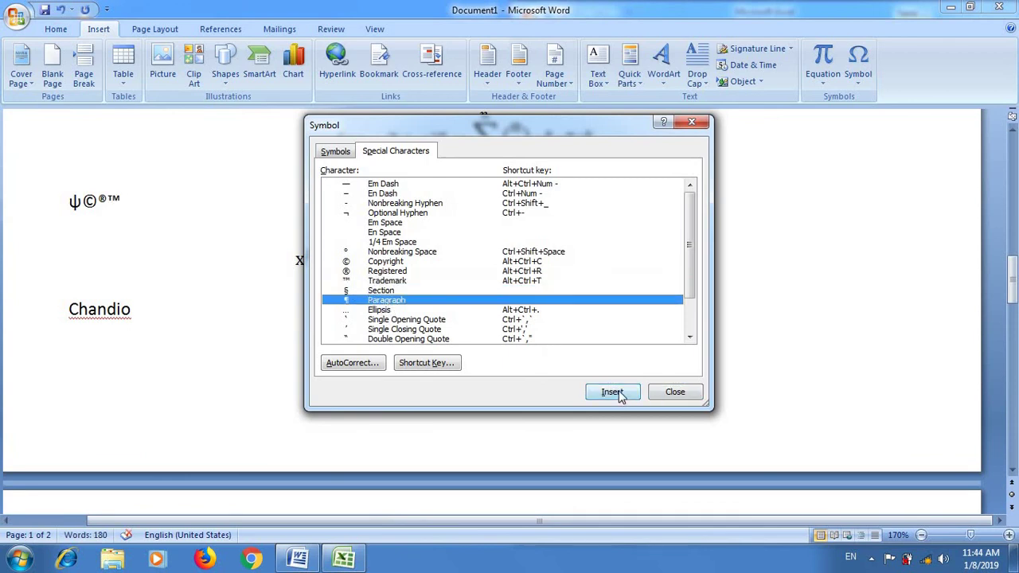
left_click(618, 394)
Insert the Cyrillic letter ӿ (04FF) after the pilcrow and close the Symbol dialog.
left_click(336, 152)
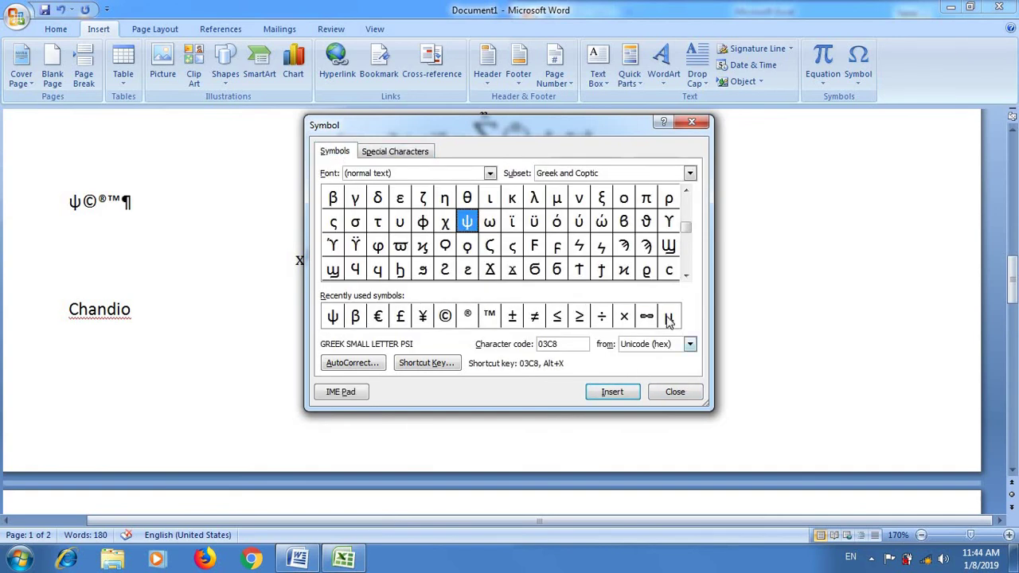
left_click(686, 275)
left_click(686, 276)
left_click(687, 276)
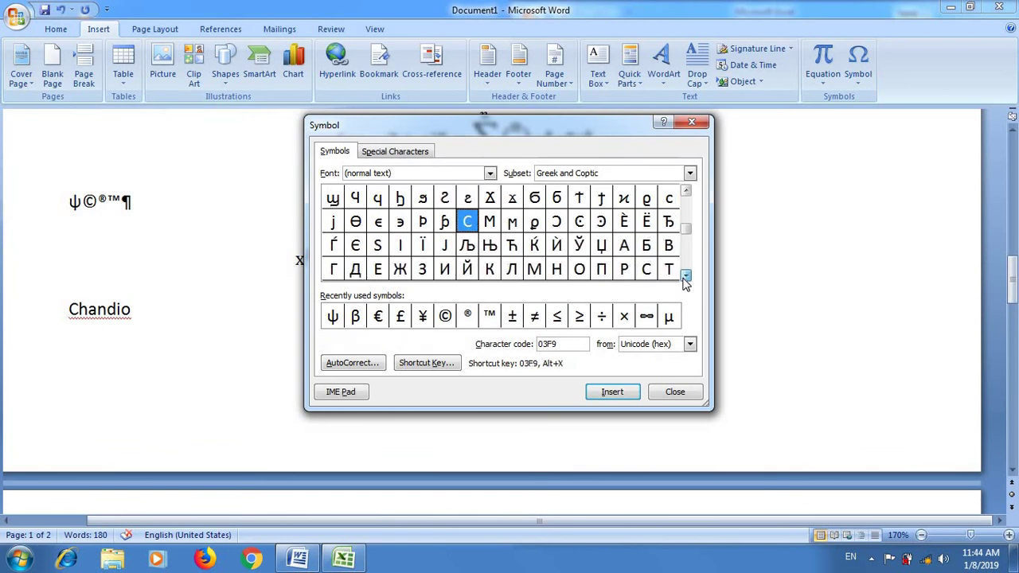
left_click(687, 276)
left_click(686, 276)
left_click(687, 276)
left_click(686, 275)
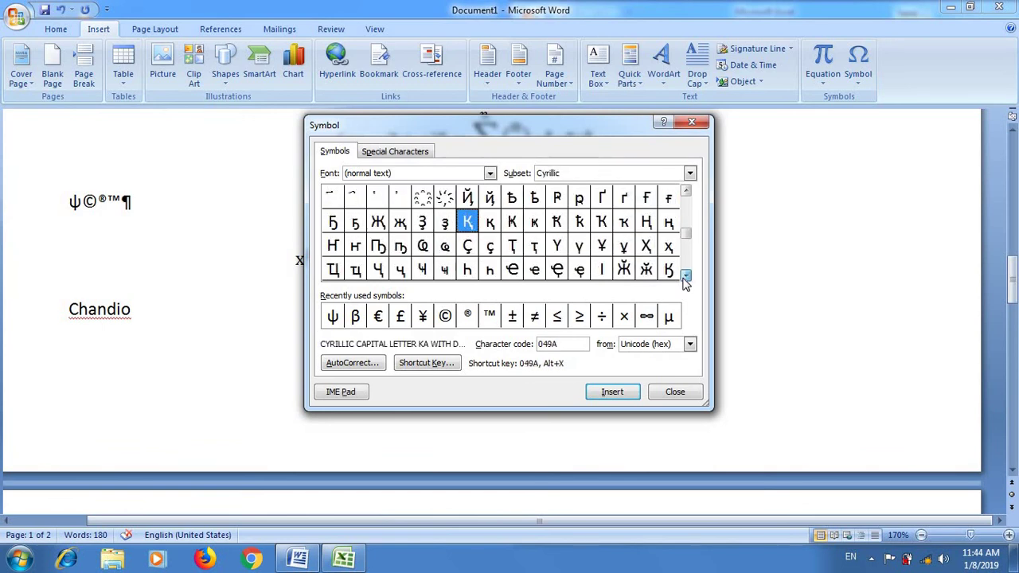
left_click(686, 275)
left_click(686, 275)
left_click(686, 275)
left_click(686, 276)
left_click(686, 276)
left_click(686, 275)
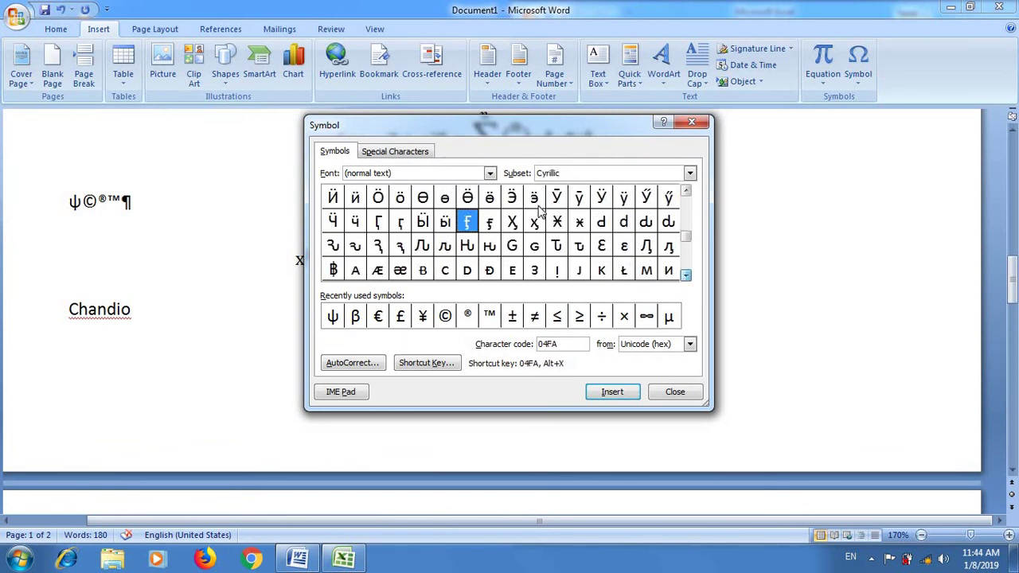
left_click(579, 223)
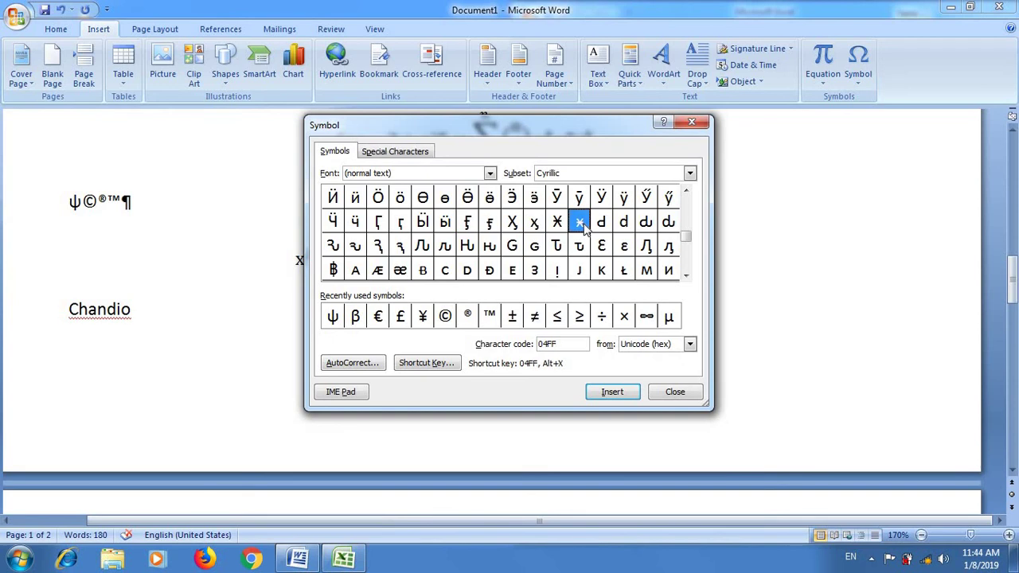
left_click(612, 392)
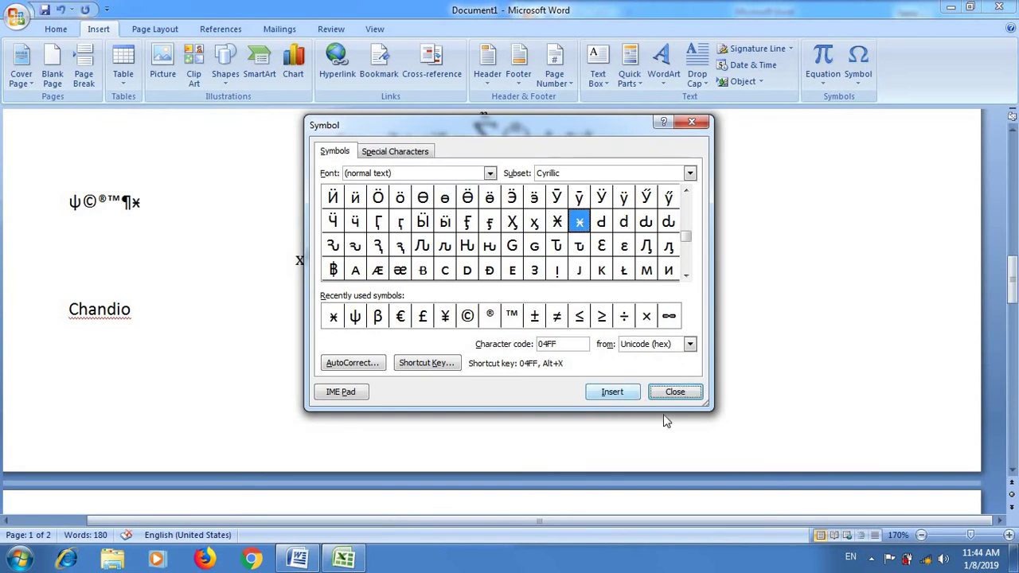
left_click(675, 392)
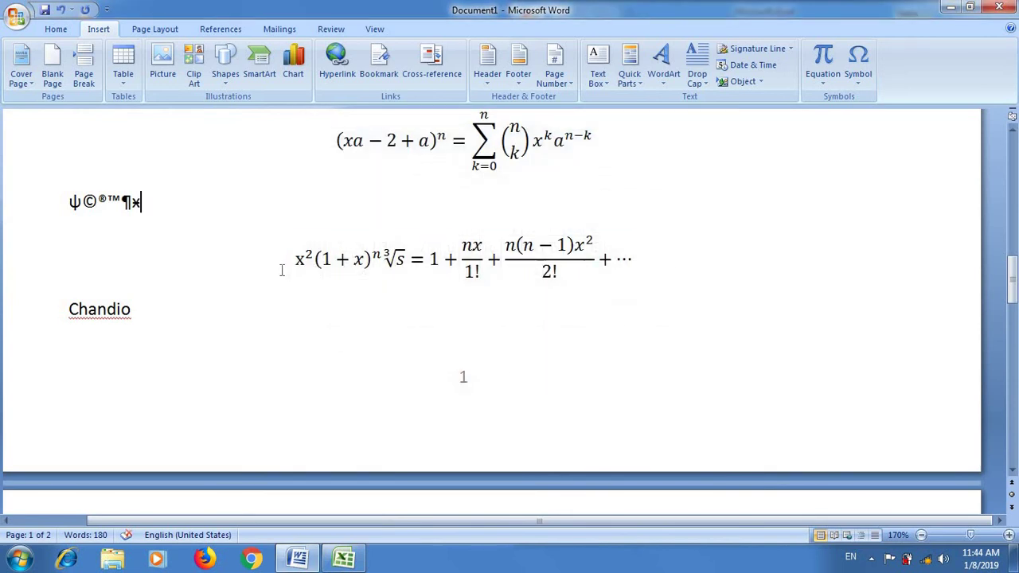